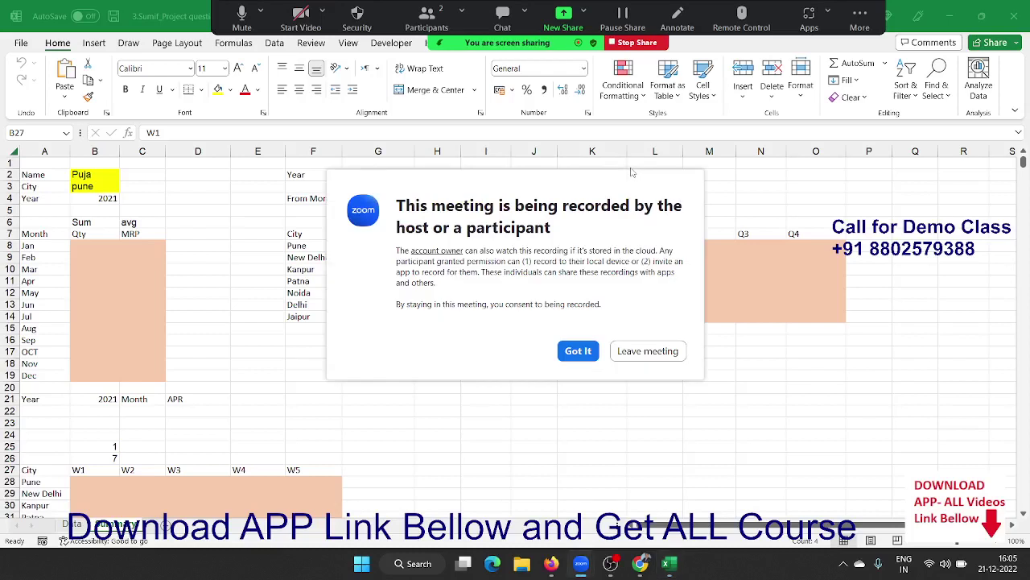
Dismiss the Zoom notice and move the Sum of Qty heading from L6 to N4
{"action": "left_click", "coordinate": [564, 359]}
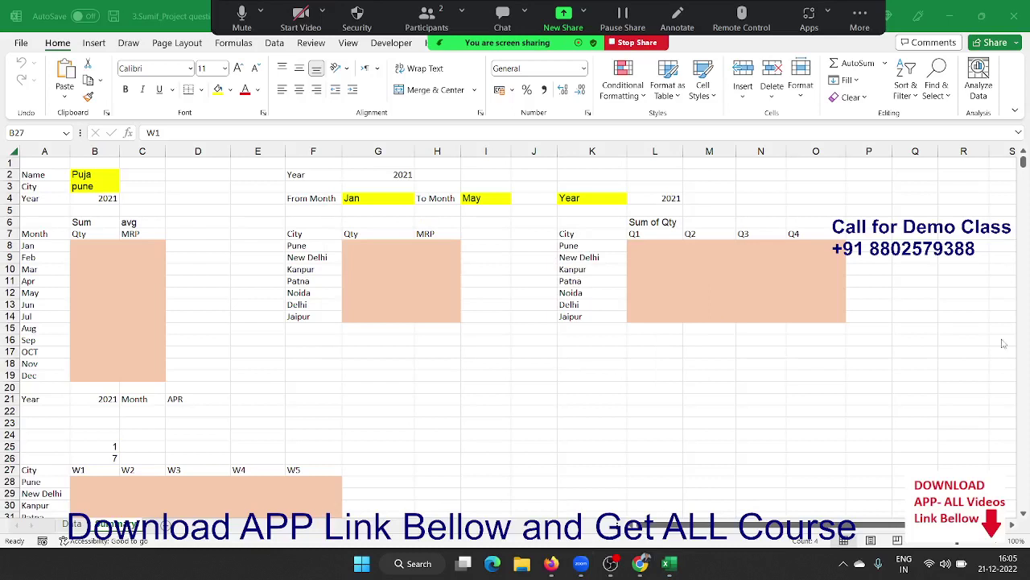
{"action": "left_click", "coordinate": [660, 222]}
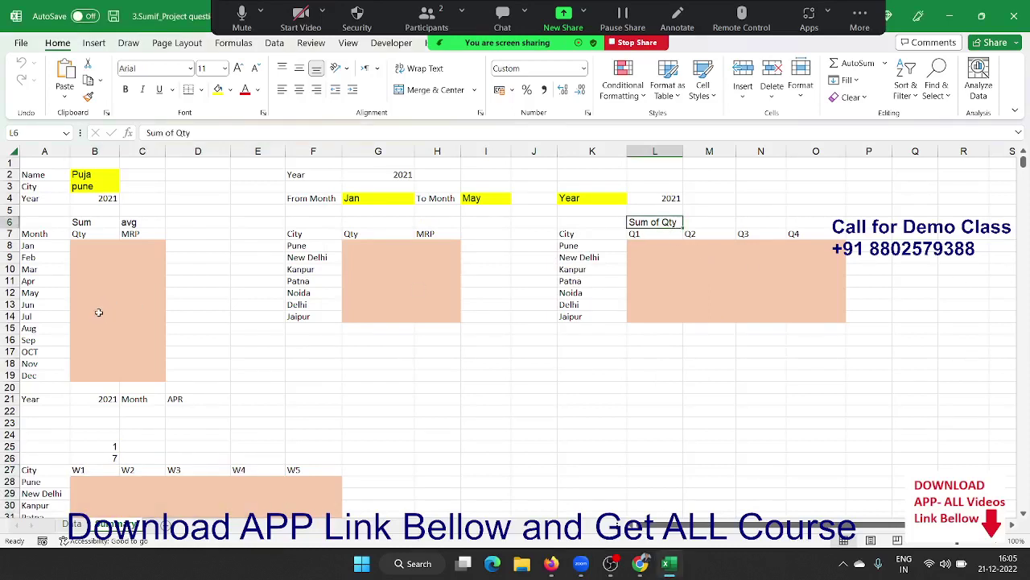
{"action": "left_click_drag", "start_coordinate": [97, 293], "coordinate": [478, 282]}
{"action": "left_click", "coordinate": [646, 228]}
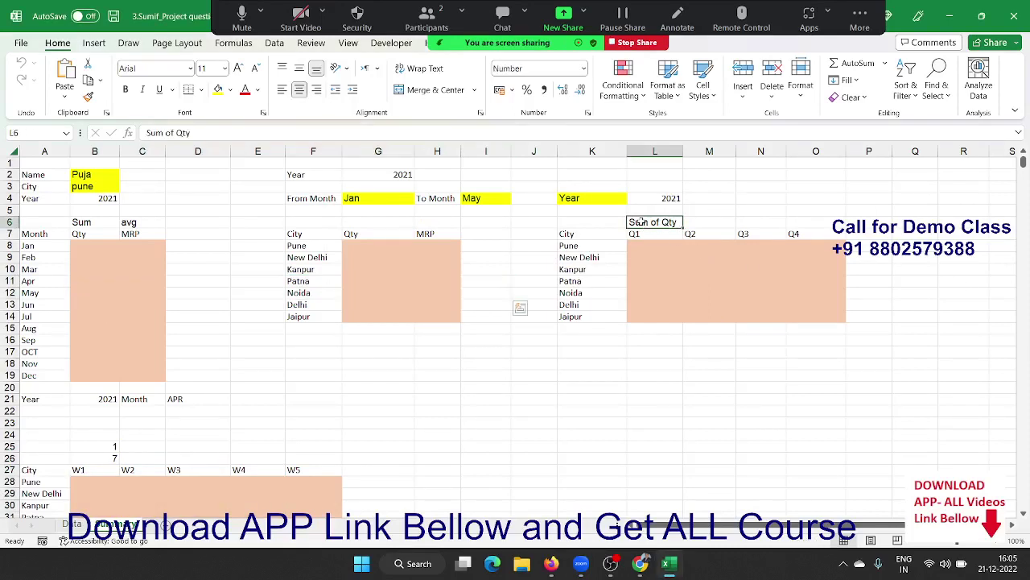
{"action": "left_click_drag", "start_coordinate": [652, 231], "coordinate": [760, 208]}
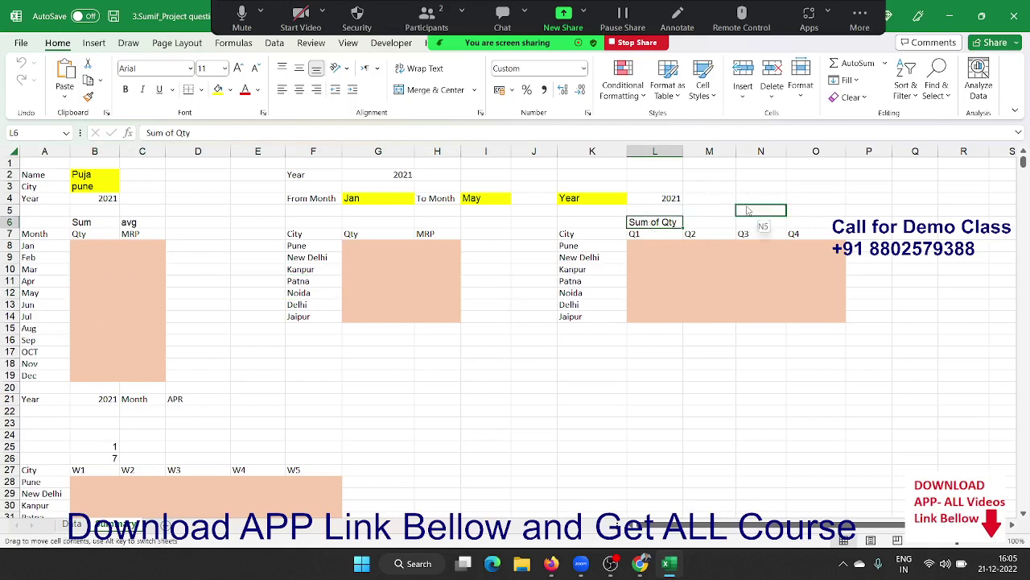
{"action": "left_click", "coordinate": [696, 294]}
{"action": "left_click", "coordinate": [77, 524]}
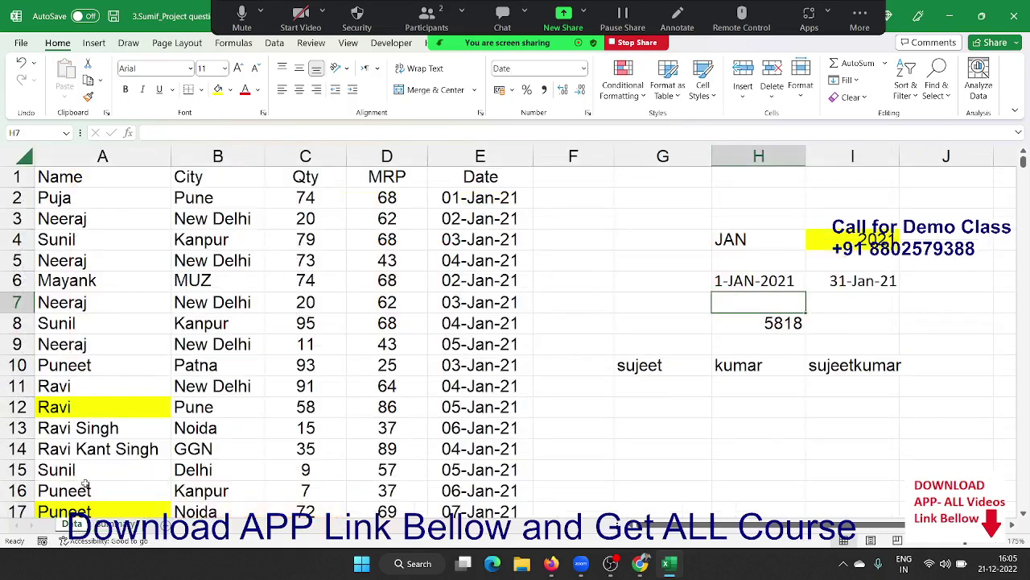
{"action": "left_click_drag", "start_coordinate": [165, 195], "coordinate": [337, 334]}
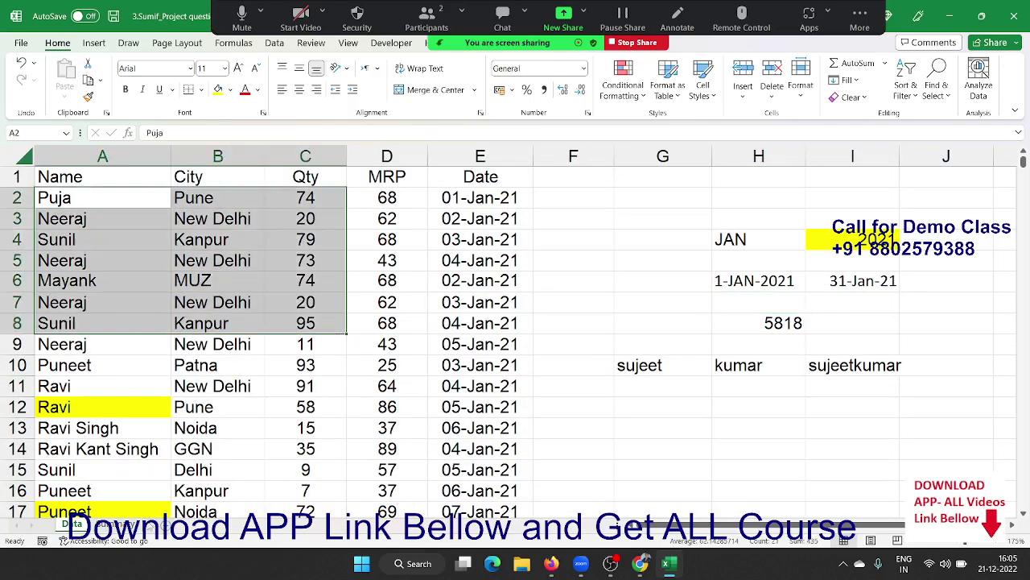
{"action": "left_click_drag", "start_coordinate": [463, 219], "coordinate": [475, 393]}
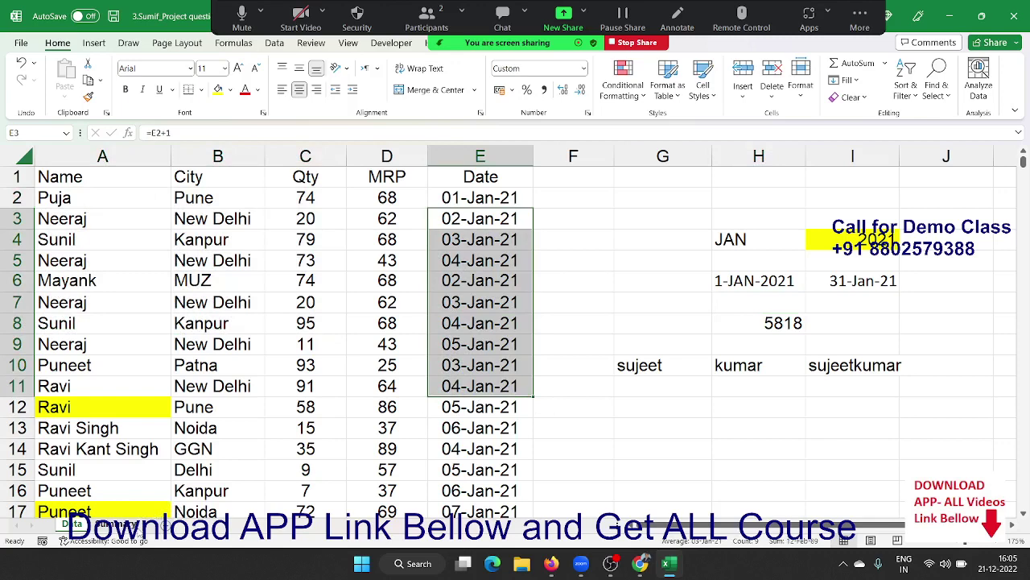
{"action": "key", "text": "ctrl+Page_Down"}
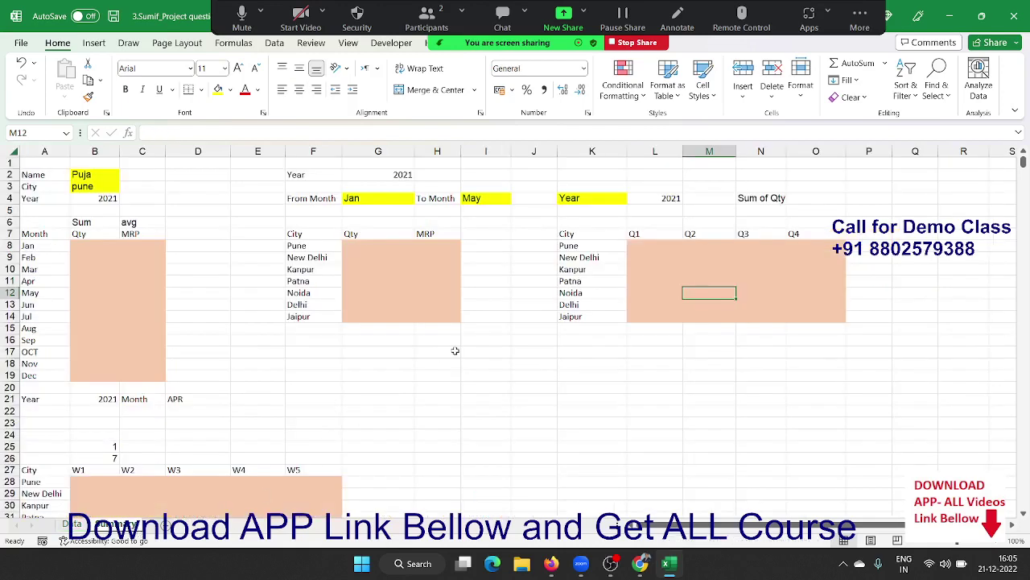
Enter =RIGHT(L7,1) in L6 to extract the quarter number from the Q1 heading
{"action": "left_click", "coordinate": [636, 244]}
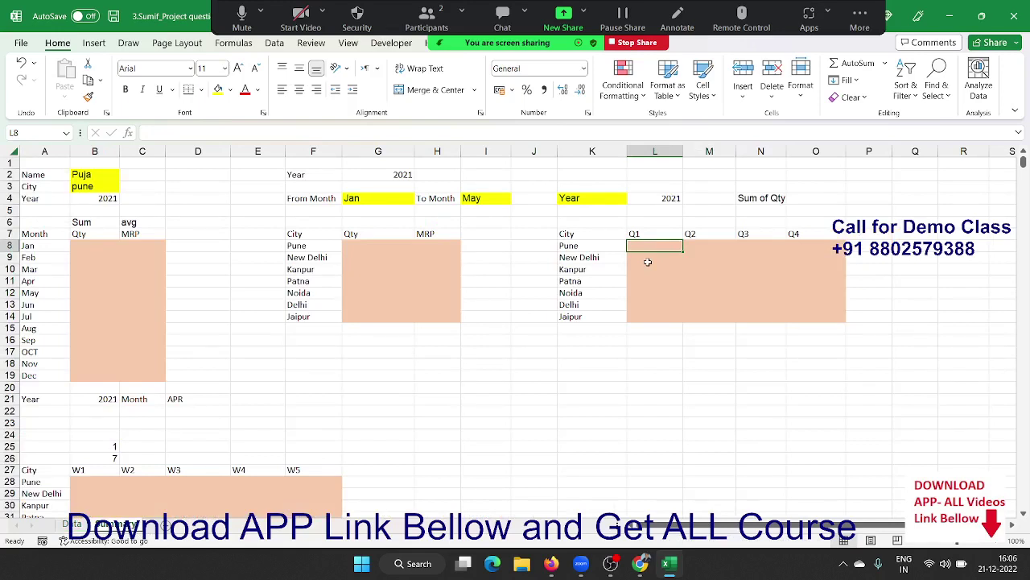
{"action": "key", "text": "Up"}
{"action": "key", "text": "Up"}
{"action": "key", "text": "Up"}
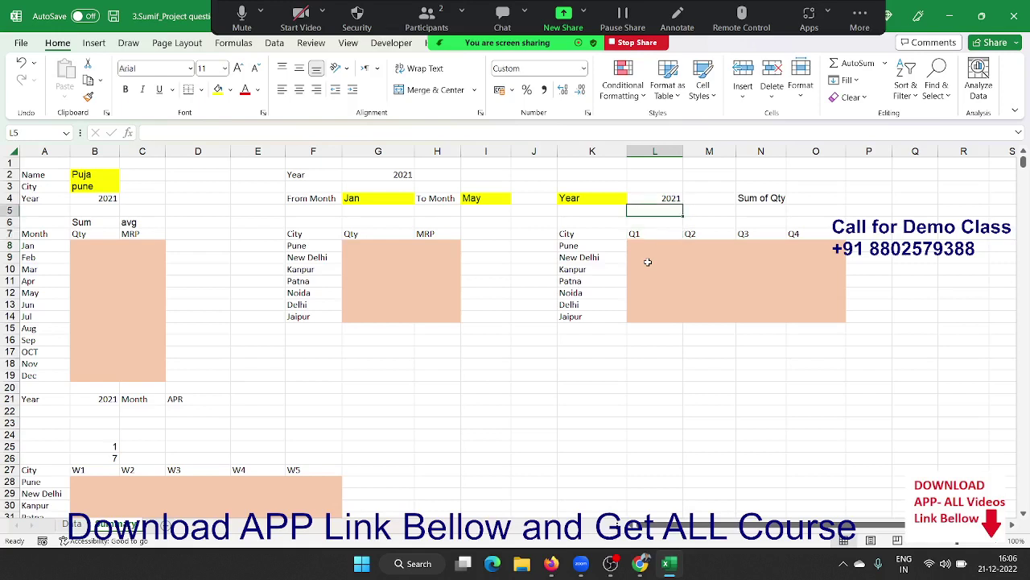
{"action": "key", "text": "Down"}
{"action": "type", "text": "="}
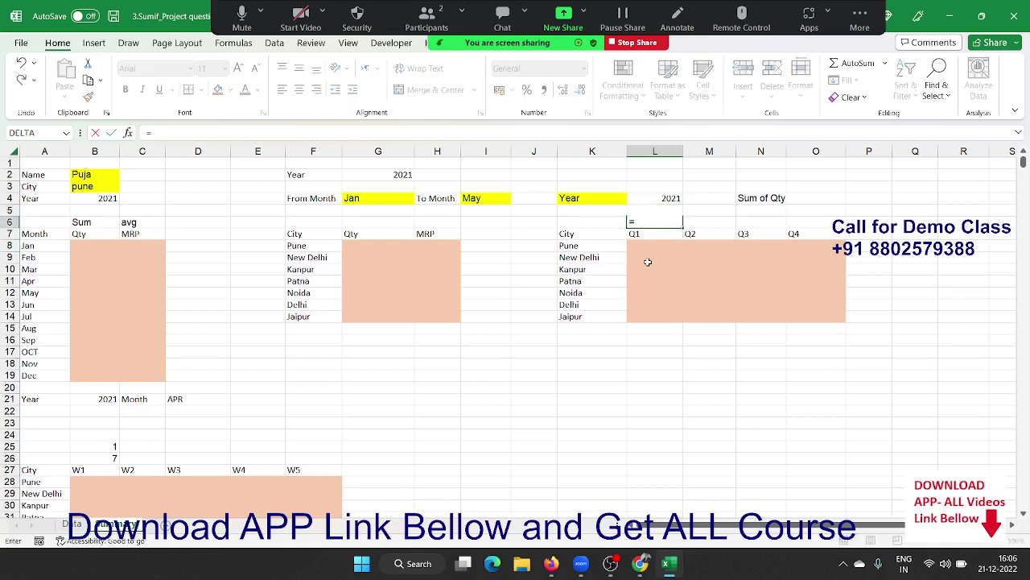
{"action": "type", "text": "ru"}
{"action": "key", "text": "BackSpace"}
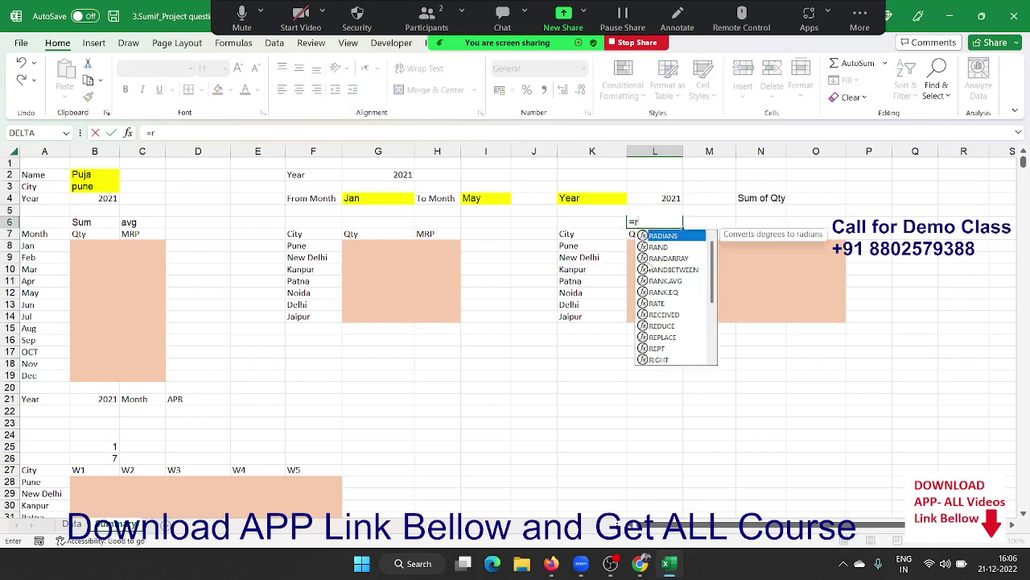
{"action": "type", "text": "i"}
{"action": "key", "text": "Tab"}
{"action": "type", "text": "L7,1)"}
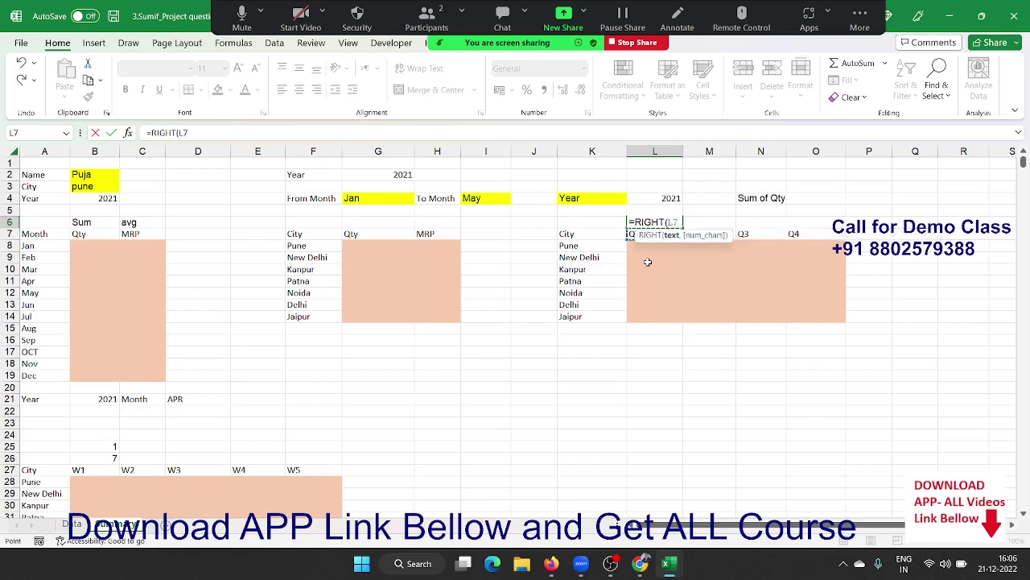
{"action": "key", "text": "Return"}
Wrap L6 in CHOOSE with 1,4,7,10 and accept Excel's correction so it returns 1
{"action": "key", "text": "Up"}
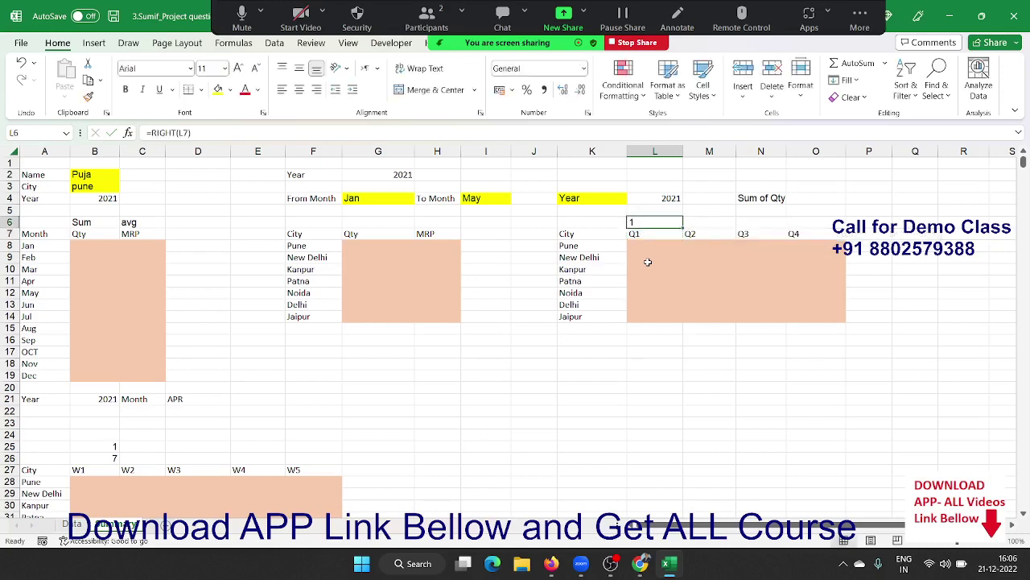
{"action": "left_click", "coordinate": [150, 133]}
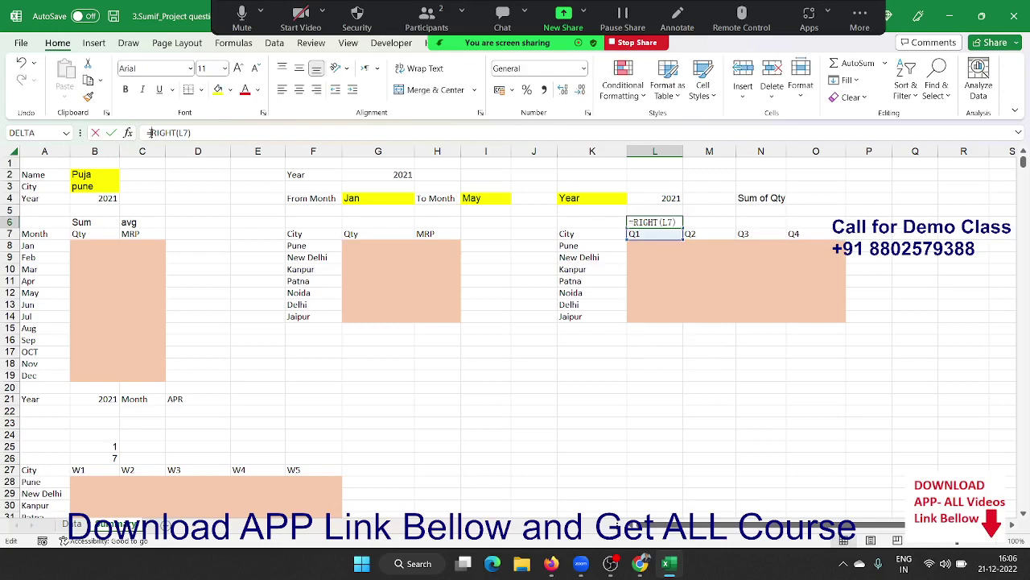
{"action": "type", "text": "CHAR("}
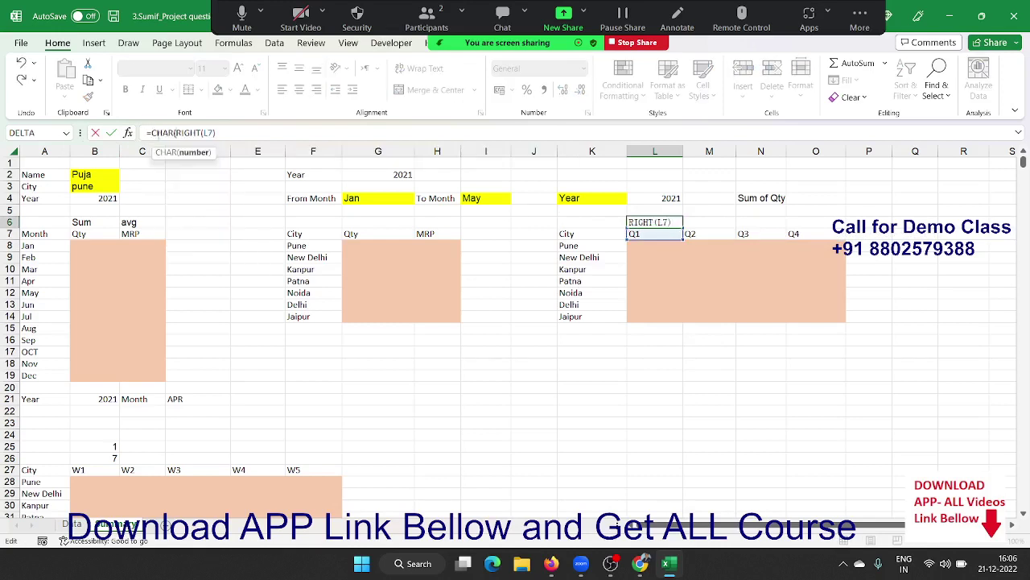
{"action": "key", "text": "BackSpace"}
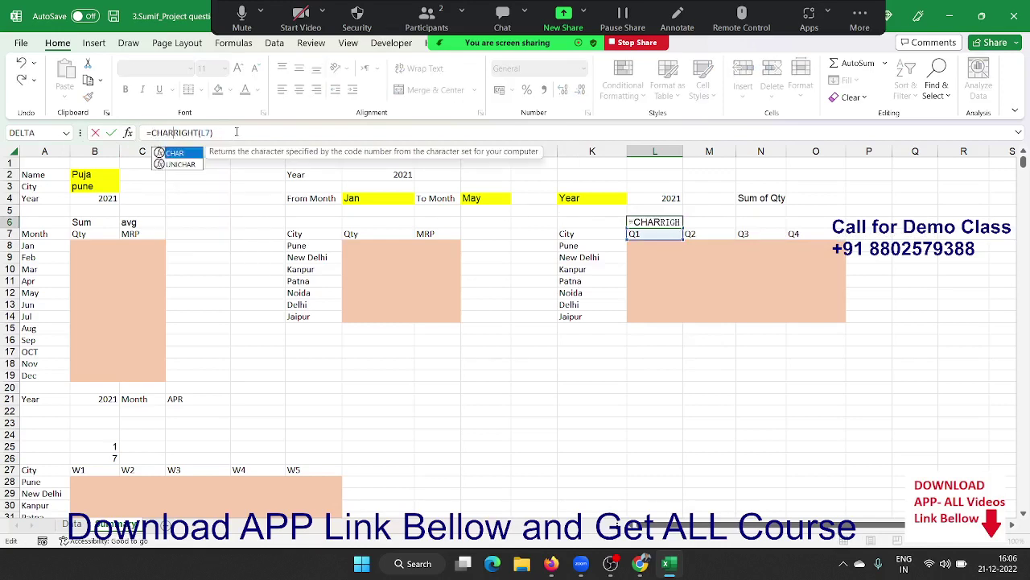
{"action": "key", "text": "BackSpace"}
{"action": "key", "text": "BackSpace"}
{"action": "type", "text": "o"}
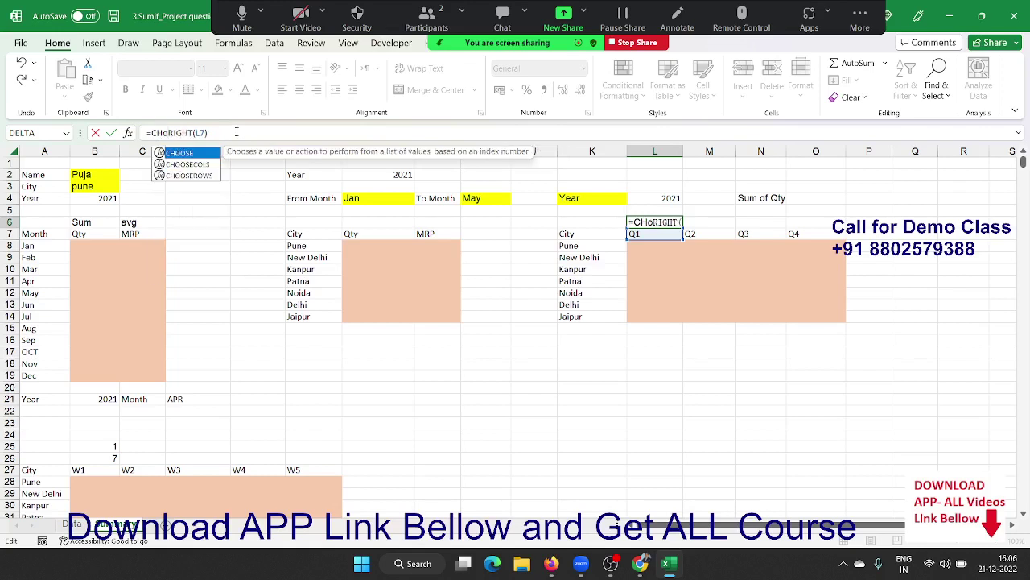
{"action": "key", "text": "Tab"}
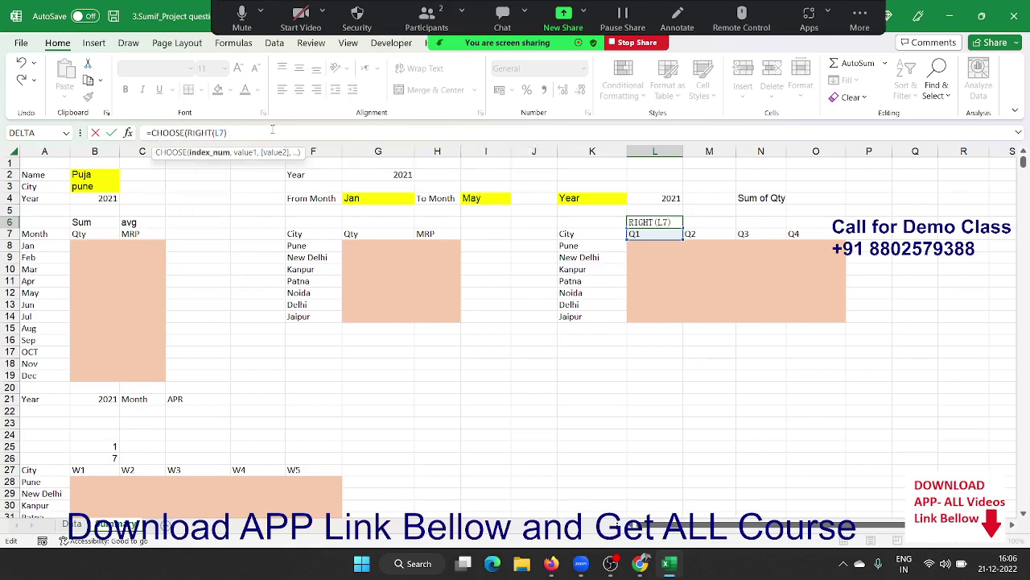
{"action": "type", "text": ","}
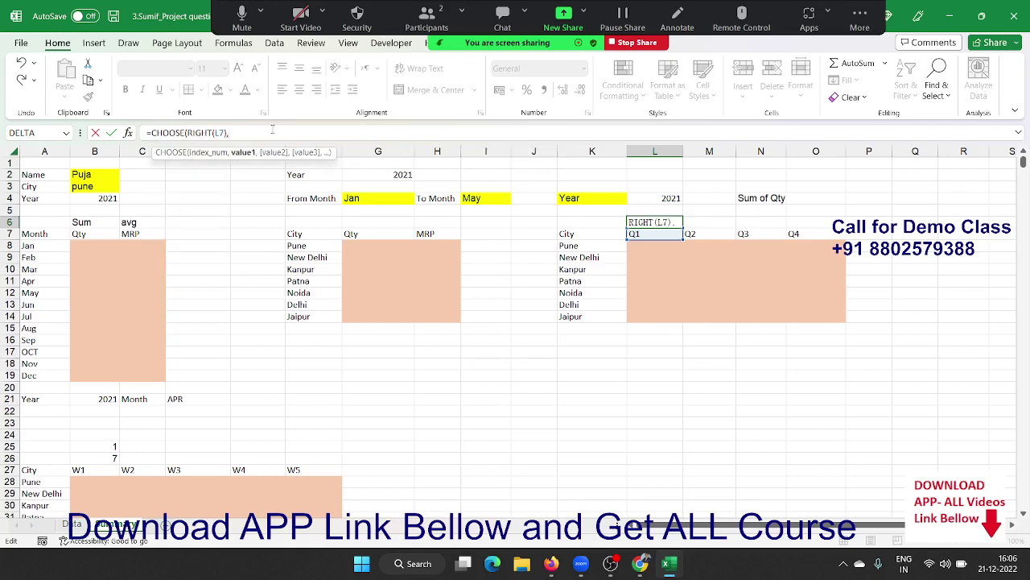
{"action": "type", "text": "1,4,"}
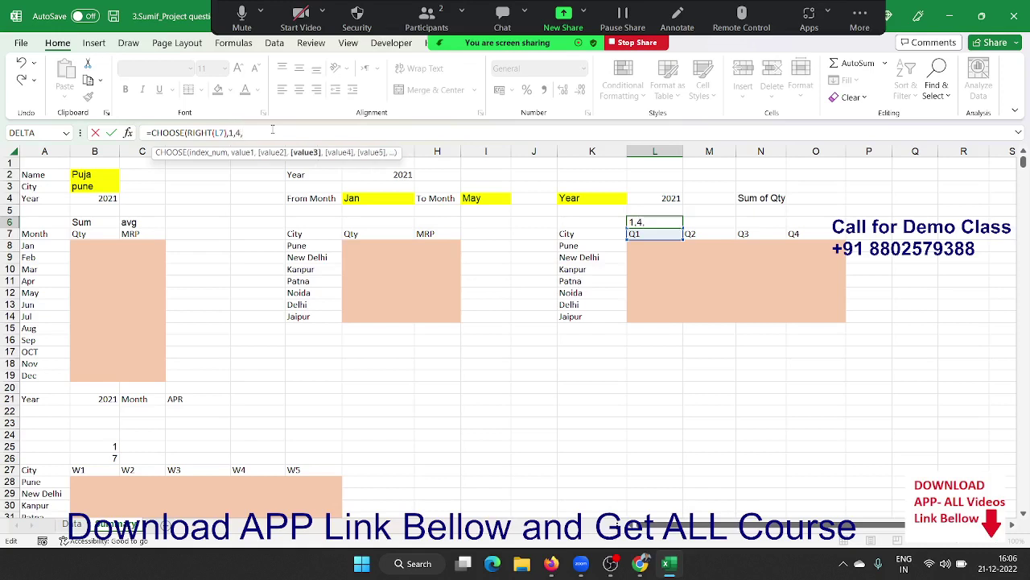
{"action": "type", "text": "7,10"}
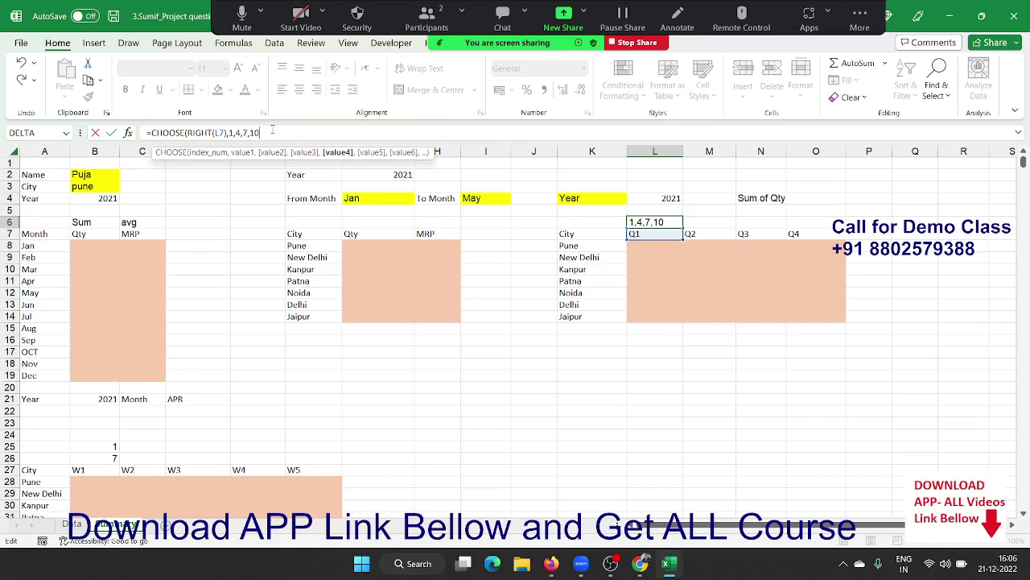
{"action": "key", "text": "Return"}
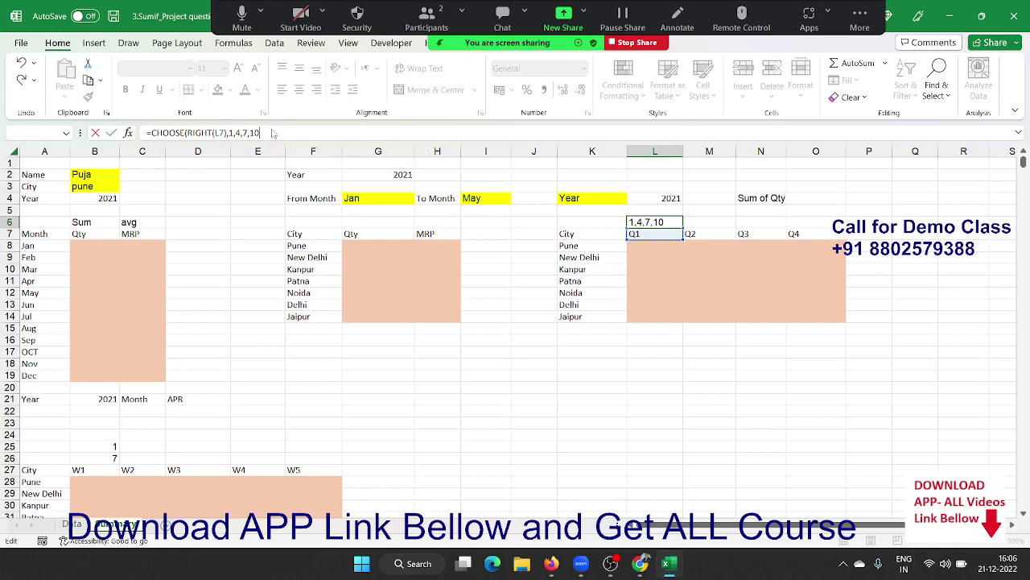
{"action": "key", "text": "Return"}
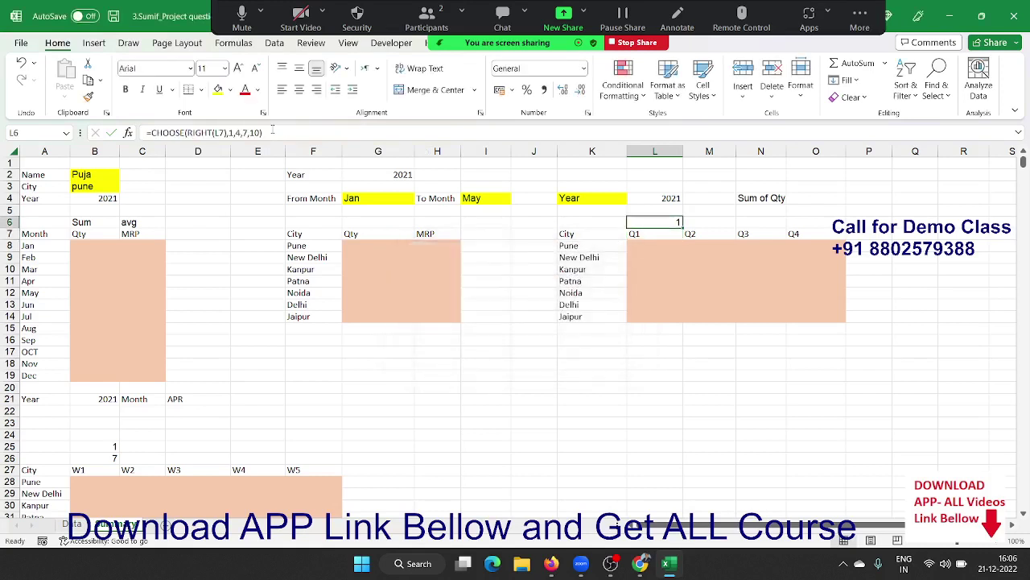
Wrap L6 in DATE with year L4 and day 1, formatted as the date 01-Jan-21
{"action": "double_click", "coordinate": [663, 223]}
{"action": "left_click", "coordinate": [634, 223]}
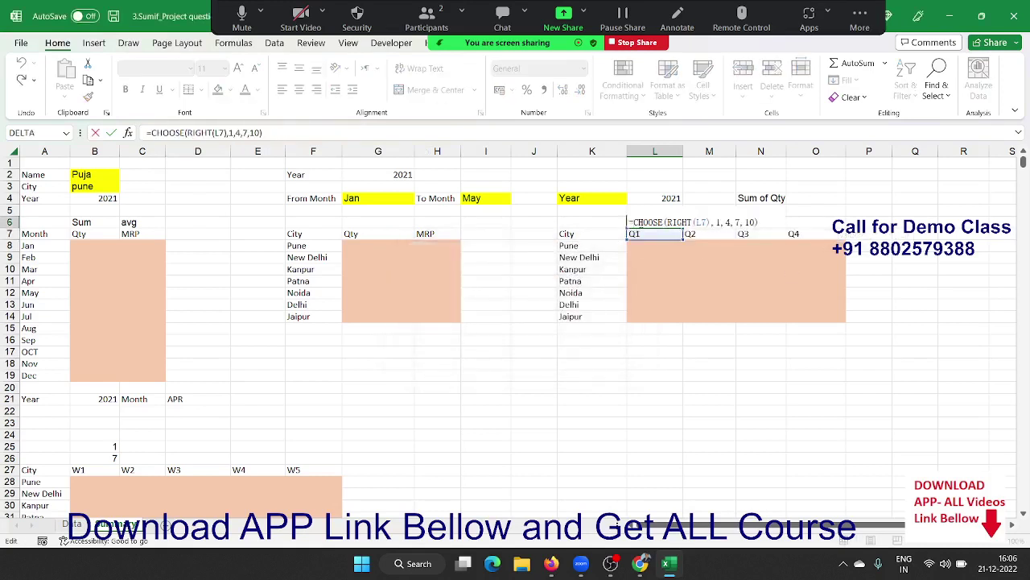
{"action": "type", "text": "date"}
{"action": "key", "text": "Tab"}
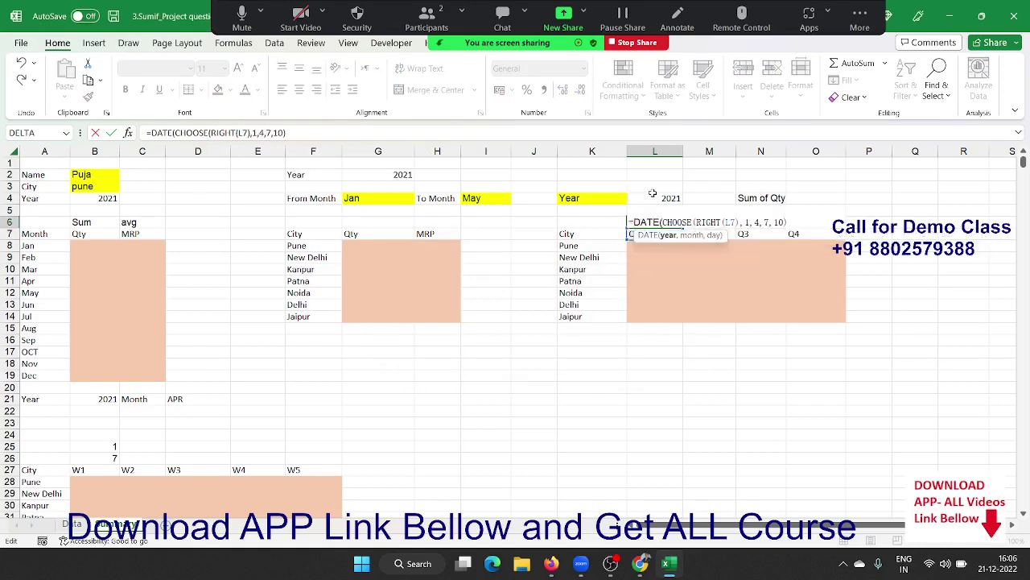
{"action": "left_click", "coordinate": [652, 197]}
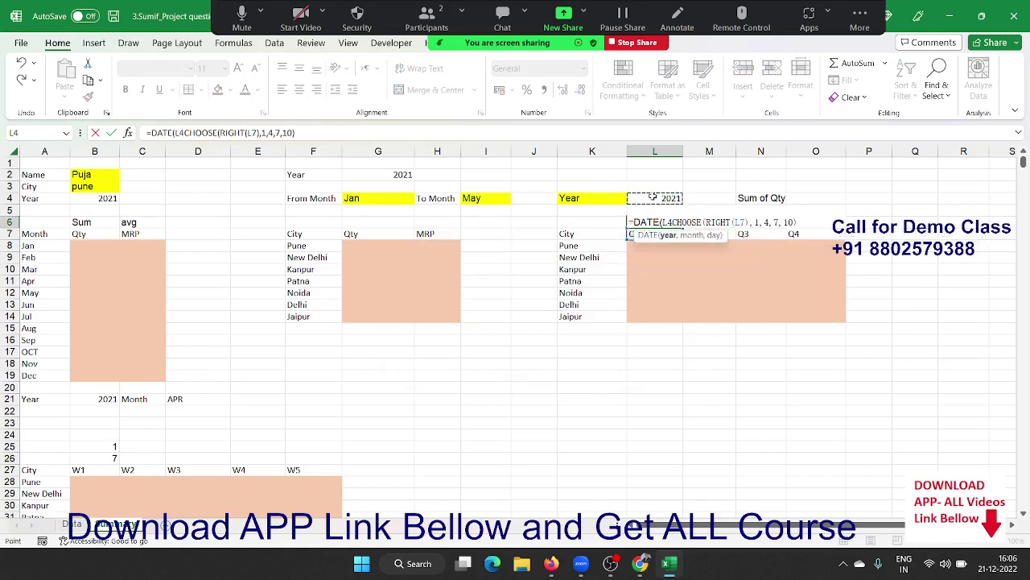
{"action": "type", "text": ","}
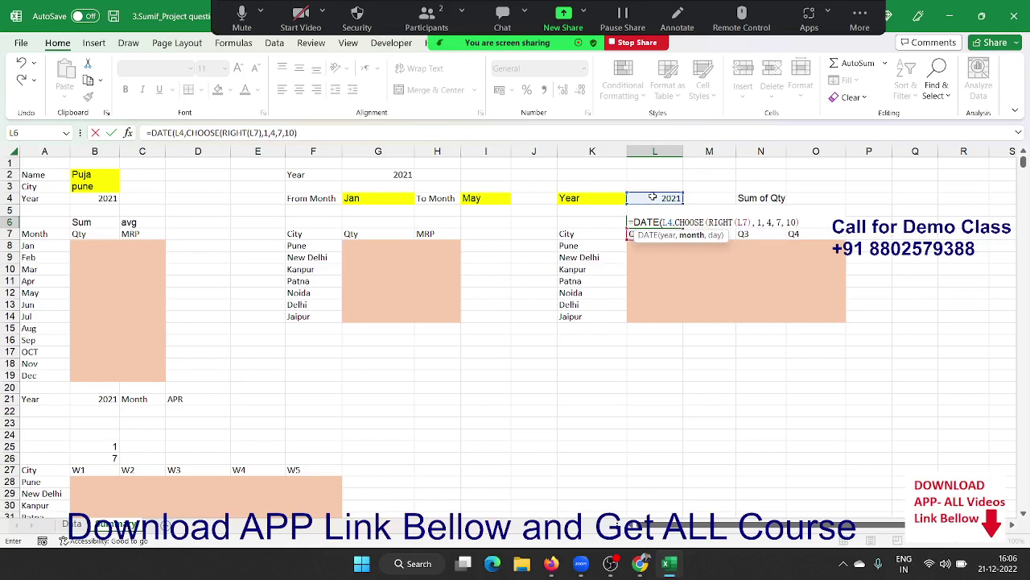
{"action": "left_click", "coordinate": [822, 221]}
{"action": "type", "text": ",1"}
{"action": "key", "text": "Return"}
{"action": "key", "text": "Return"}
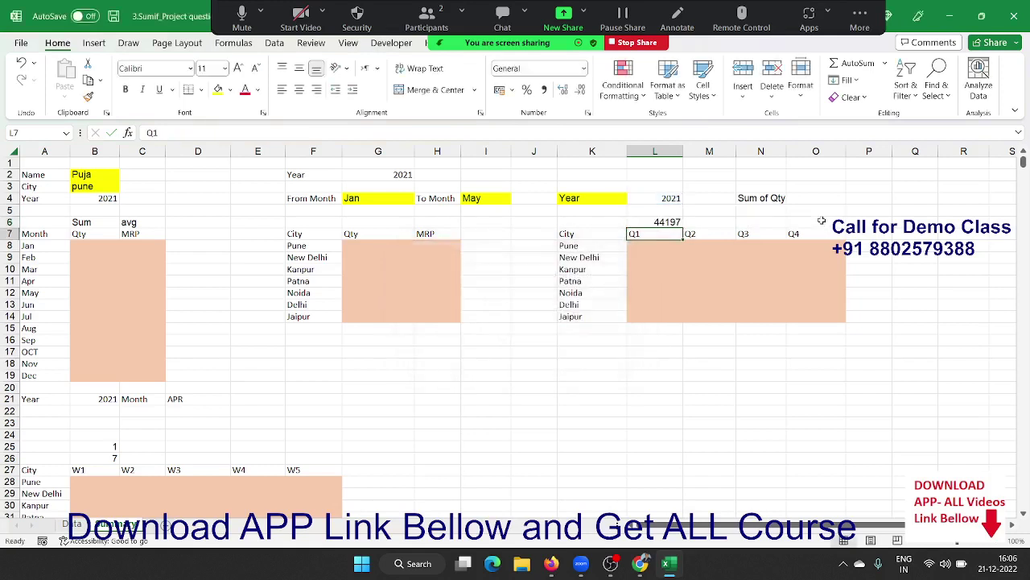
{"action": "key", "text": "ctrl+shift+3"}
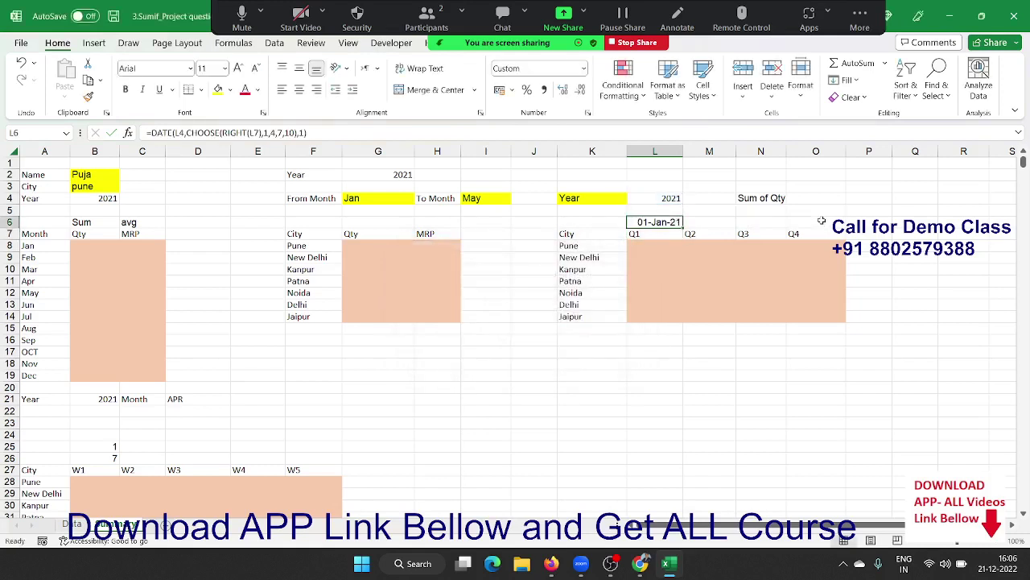
Enter =EOMONTH(L6,2) in L5 to show the Q1 end date 31-Mar-21
{"action": "key", "text": "Up"}
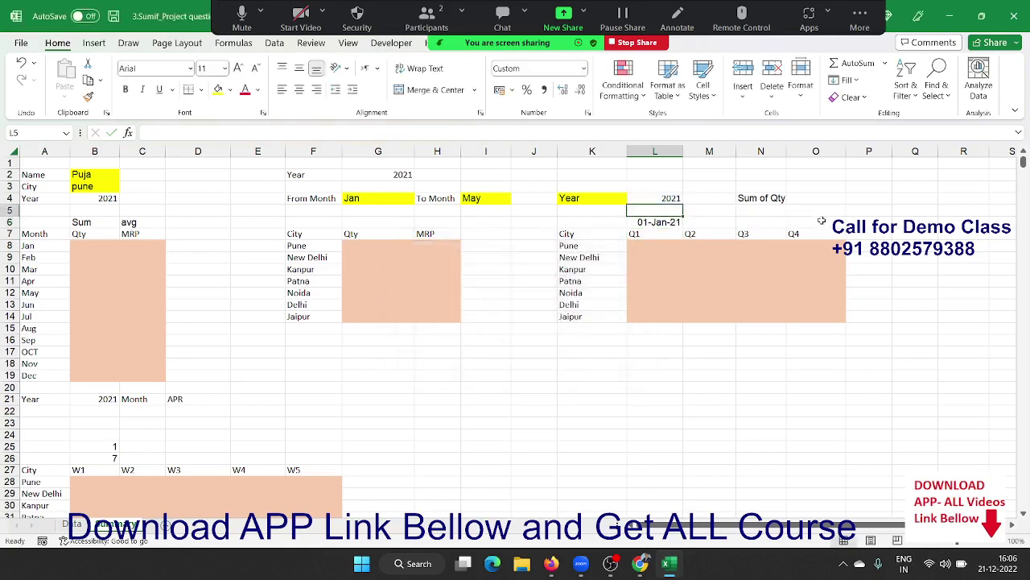
{"action": "type", "text": "="}
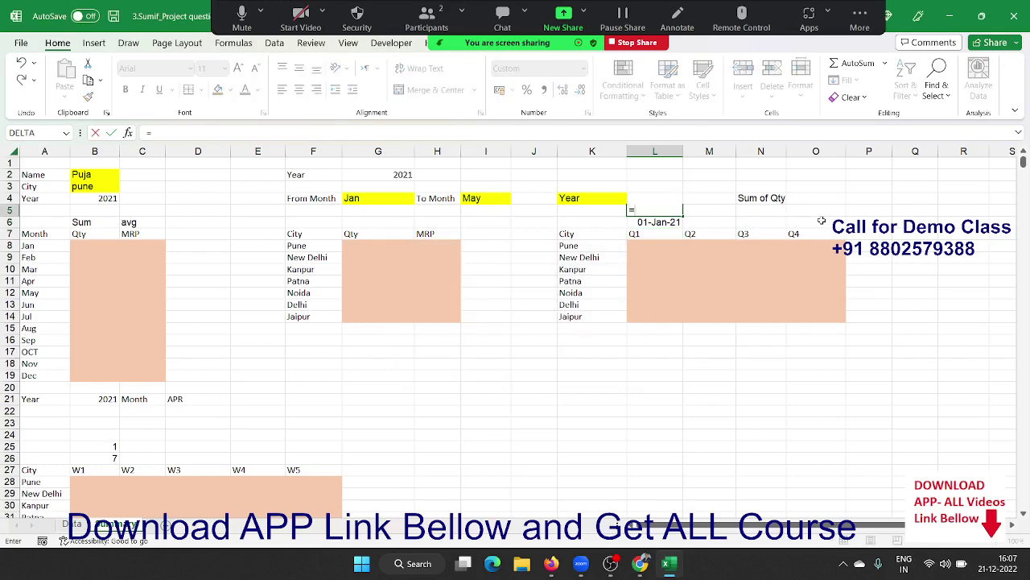
{"action": "type", "text": "eo"}
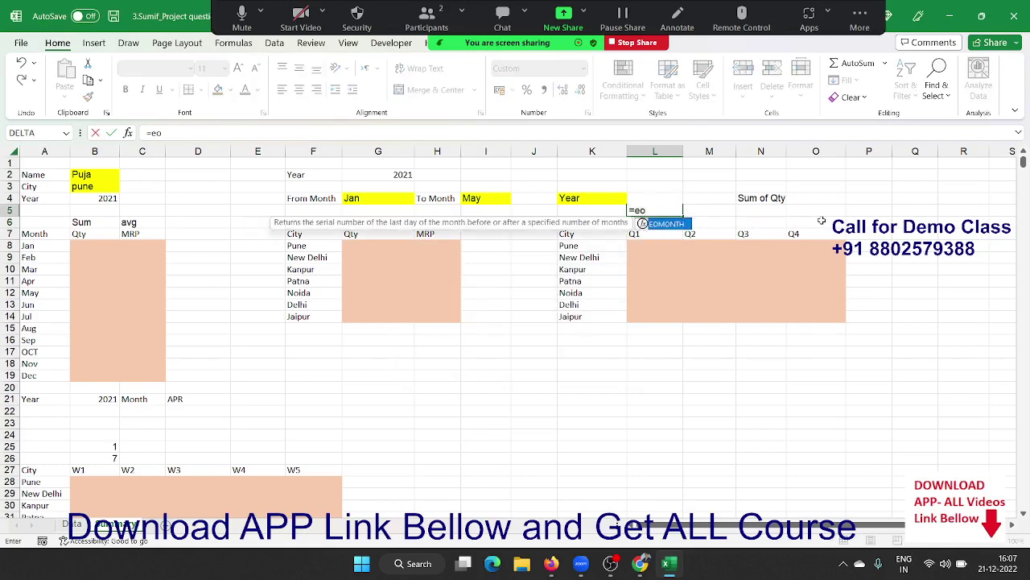
{"action": "key", "text": "Tab"}
{"action": "key", "text": "Down"}
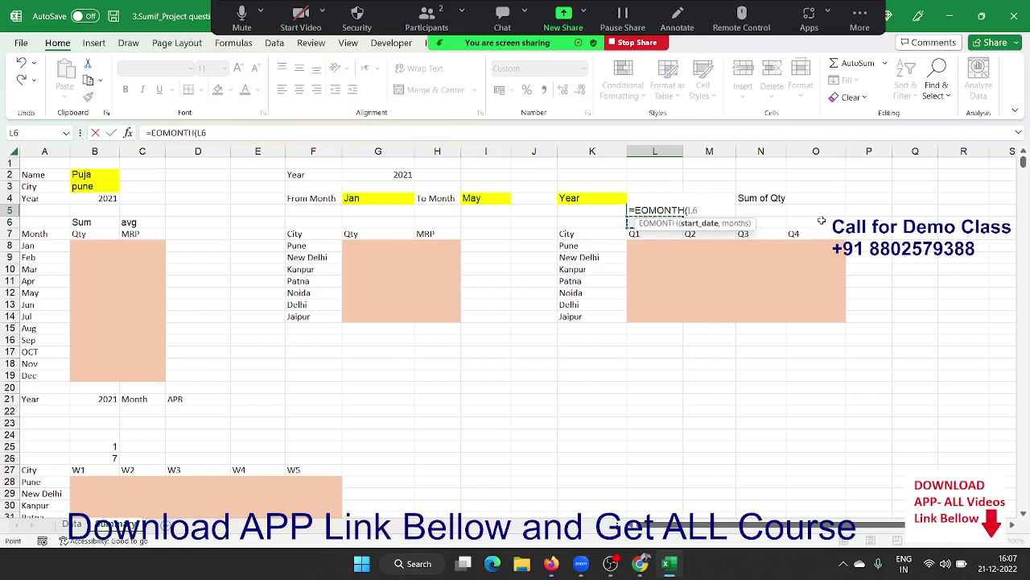
{"action": "type", "text": ","}
{"action": "type", "text": "2"}
{"action": "key", "text": "Return"}
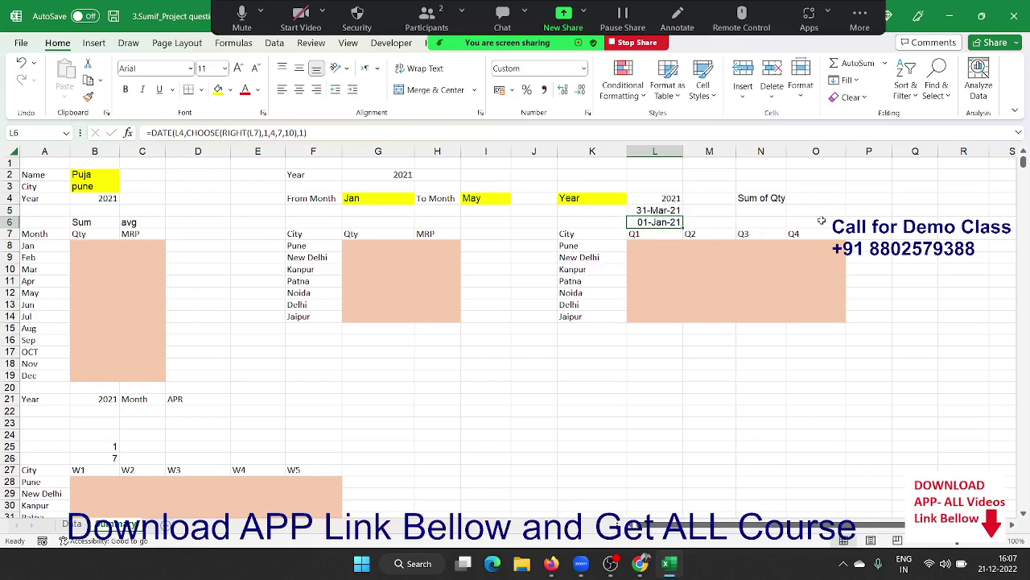
{"action": "key", "text": "Left"}
{"action": "key", "text": "Left"}
{"action": "key", "text": "Left"}
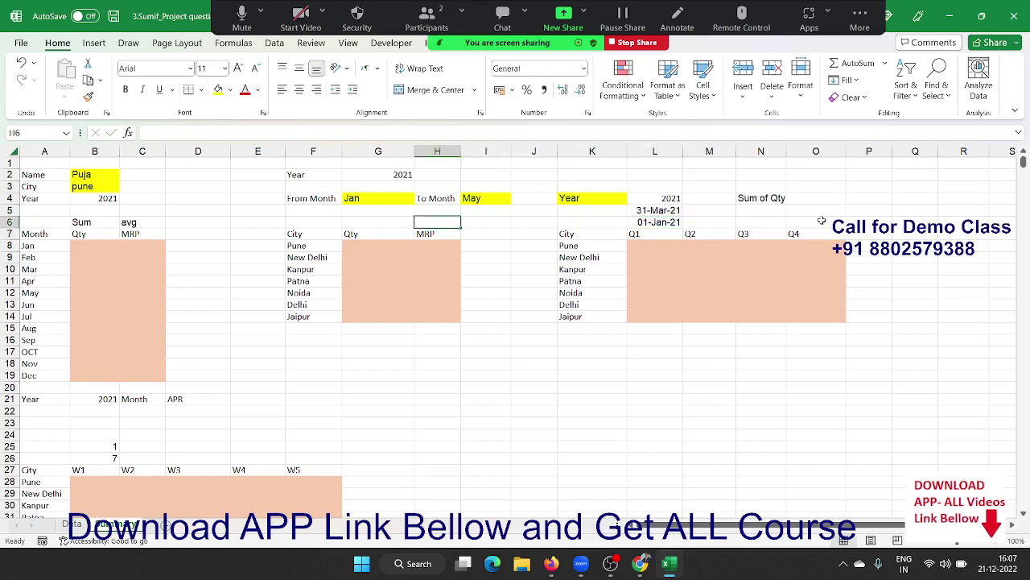
{"action": "key", "text": "Left"}
{"action": "key", "text": "Up"}
{"action": "key", "text": "Up"}
{"action": "key", "text": "Right"}
{"action": "key", "text": "Right"}
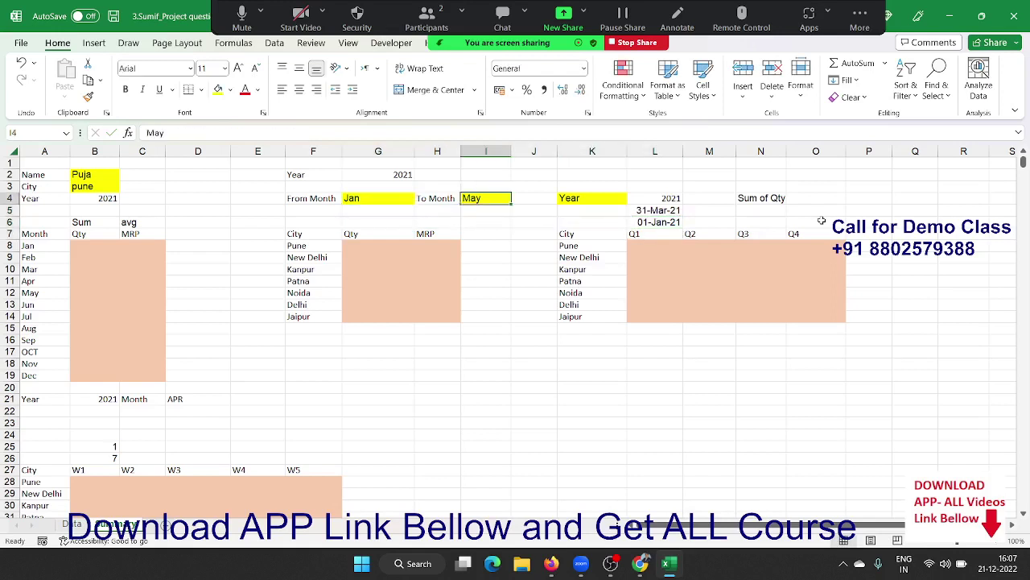
{"action": "key", "text": "Left"}
{"action": "key", "text": "Left"}
{"action": "key", "text": "Down"}
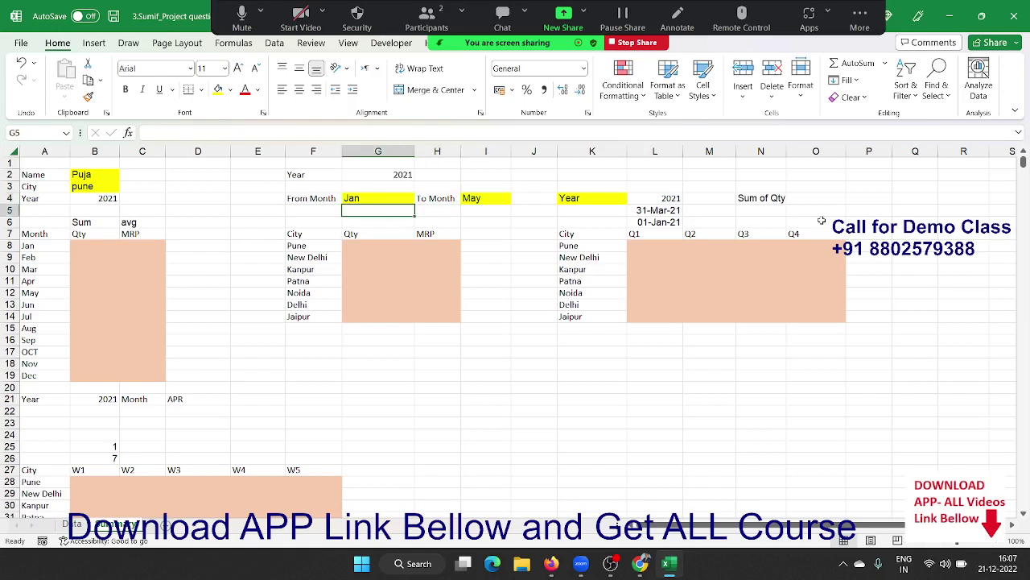
{"action": "key", "text": "Right"}
{"action": "key", "text": "Right"}
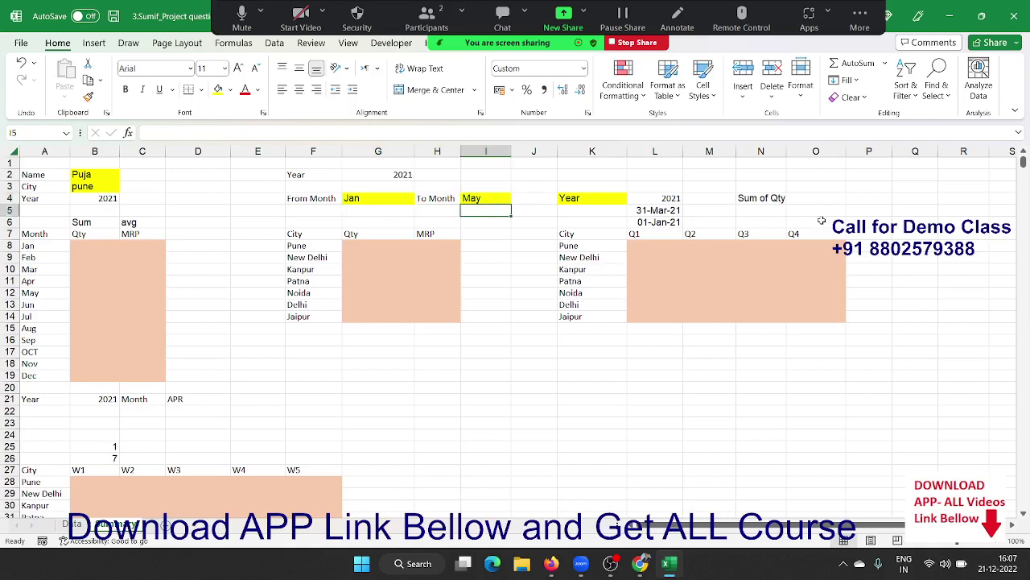
{"action": "key", "text": "Right"}
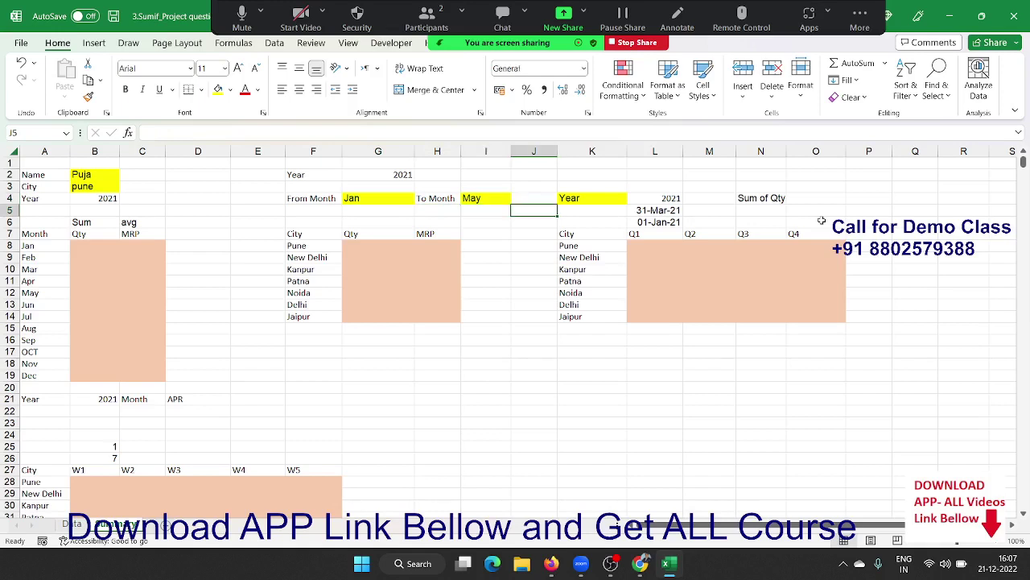
{"action": "key", "text": "Right"}
{"action": "key", "text": "Right"}
{"action": "key", "text": "Down"}
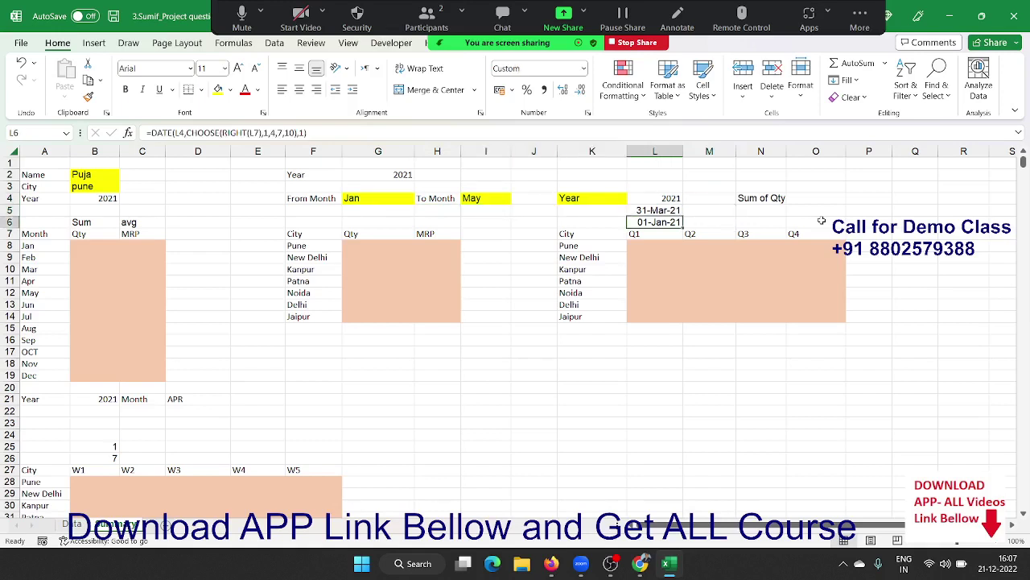
{"action": "key", "text": "Up"}
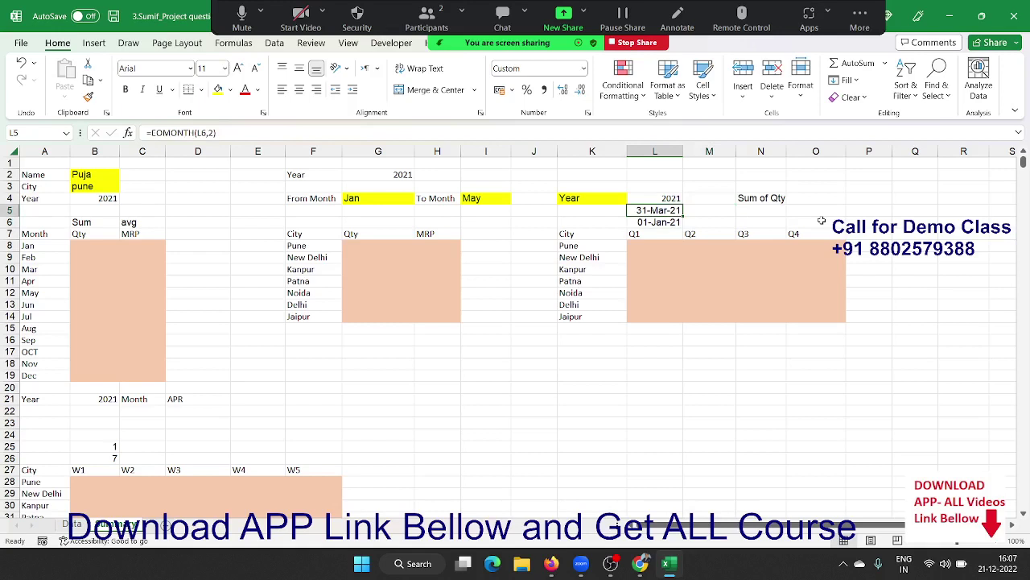
Make the year reference in L6's start date formula absolute as $L$4
{"action": "key", "text": "Down"}
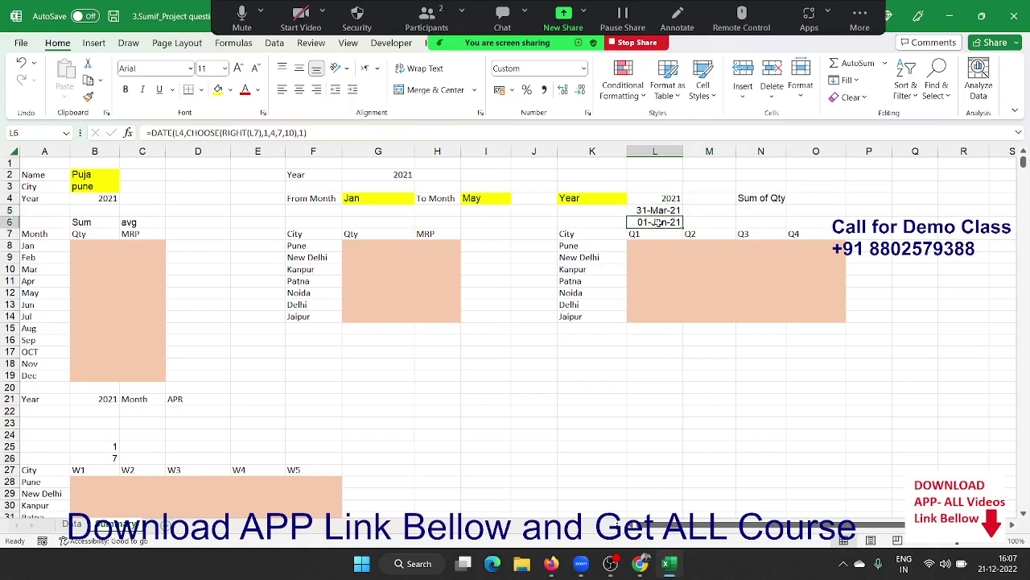
{"action": "left_click", "coordinate": [178, 133]}
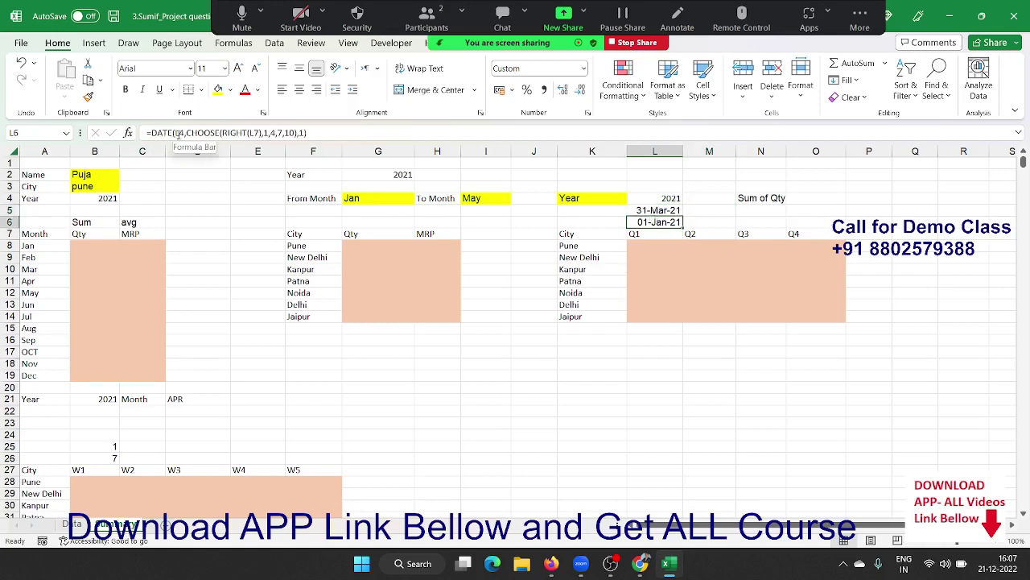
{"action": "key", "text": "F4"}
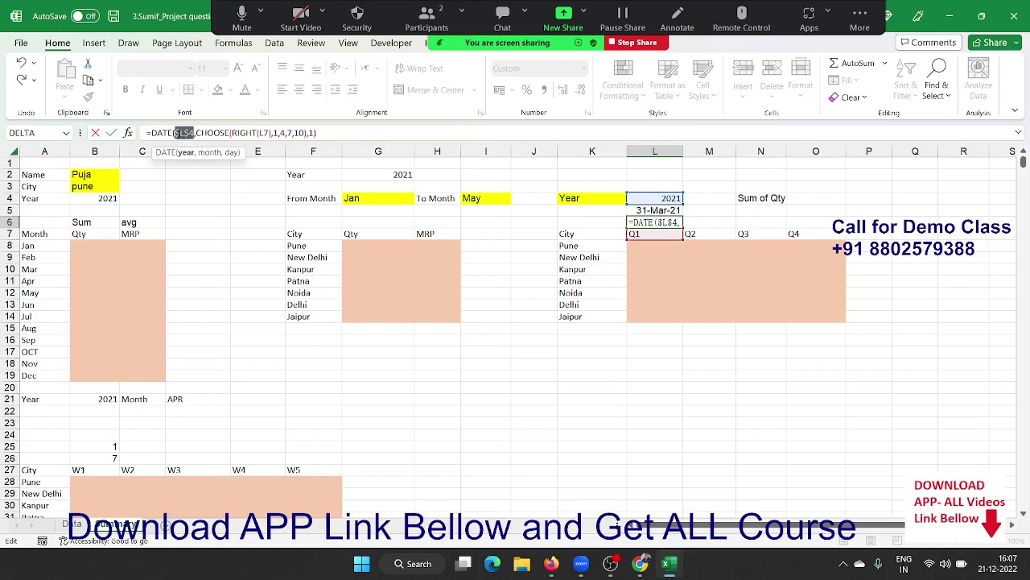
{"action": "key", "text": "Return"}
{"action": "key", "text": "Up"}
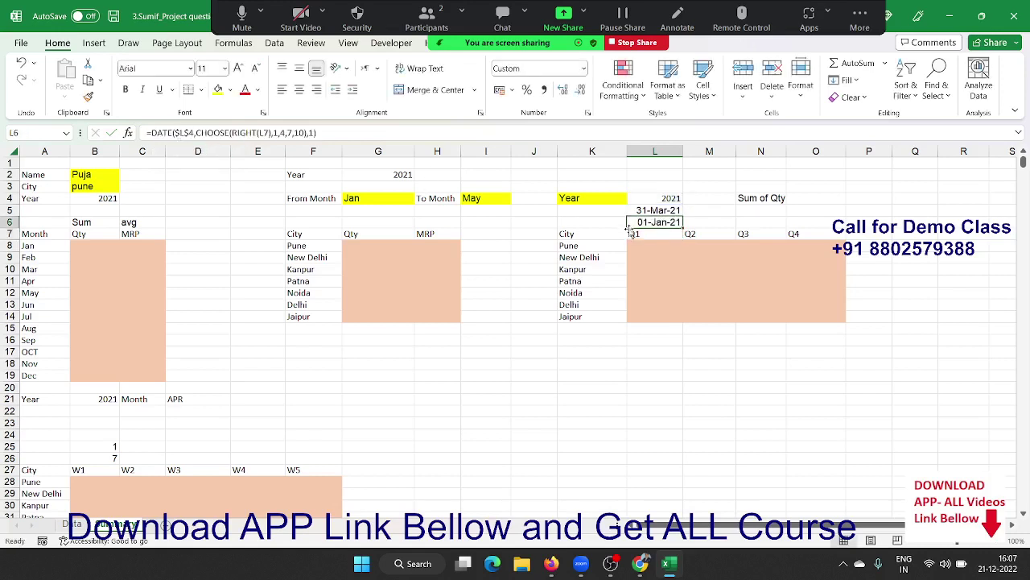
Fill the start date (L6) and end date (L5) formulas across to column O
{"action": "left_click_drag", "start_coordinate": [683, 228], "coordinate": [829, 228]}
{"action": "left_click", "coordinate": [675, 210]}
{"action": "left_click_drag", "start_coordinate": [683, 216], "coordinate": [833, 216]}
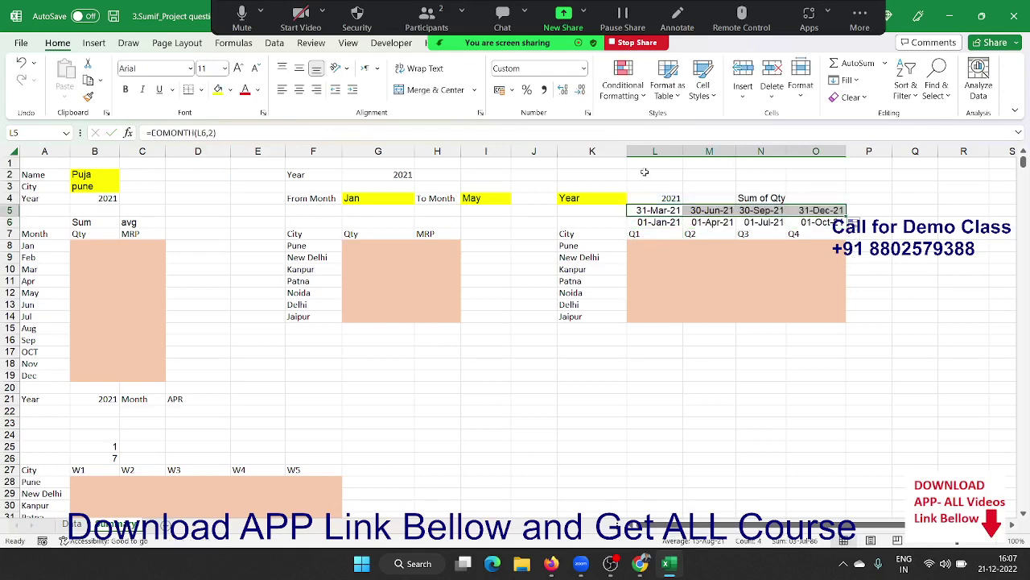
{"action": "left_click", "coordinate": [674, 198]}
{"action": "type", "text": "2022"}
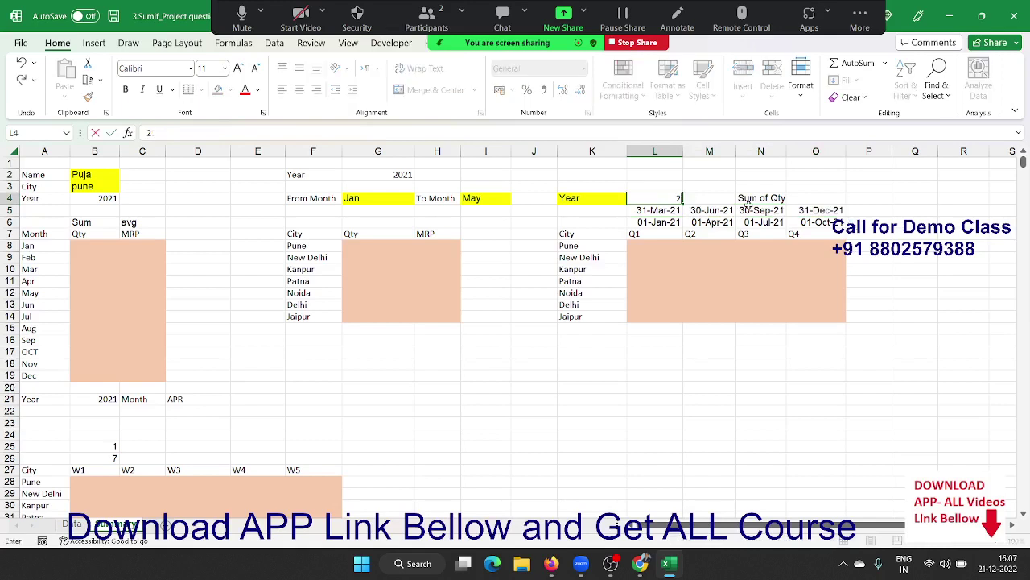
{"action": "key", "text": "Return"}
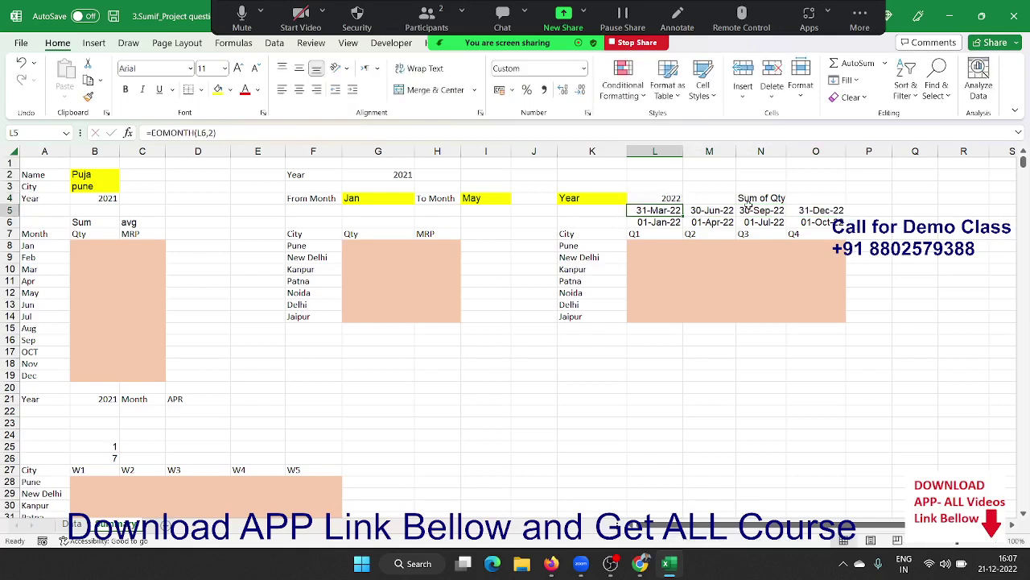
{"action": "key", "text": "Up"}
{"action": "type", "text": "20"}
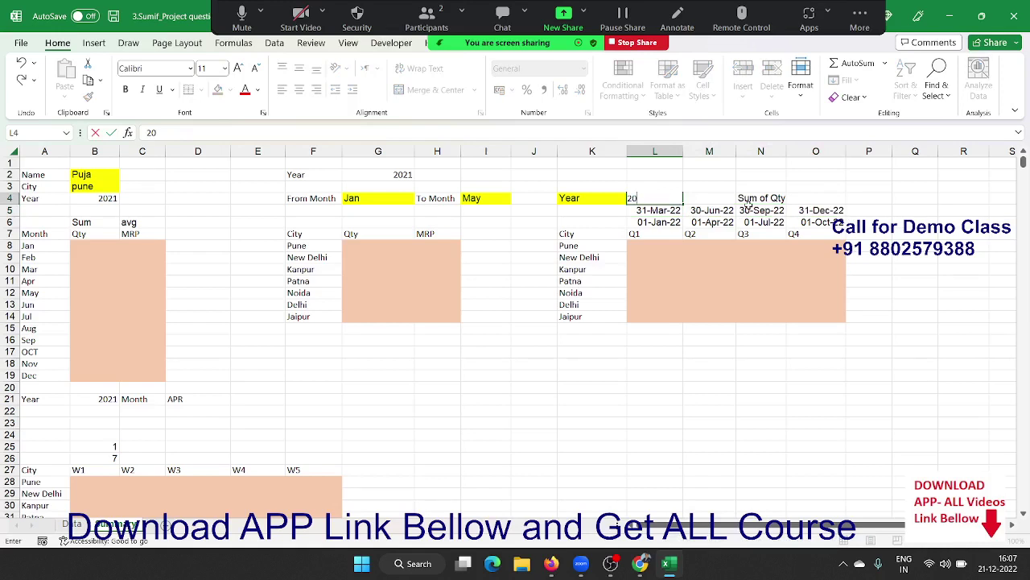
{"action": "type", "text": "21"}
{"action": "key", "text": "Return"}
{"action": "key", "text": "Down"}
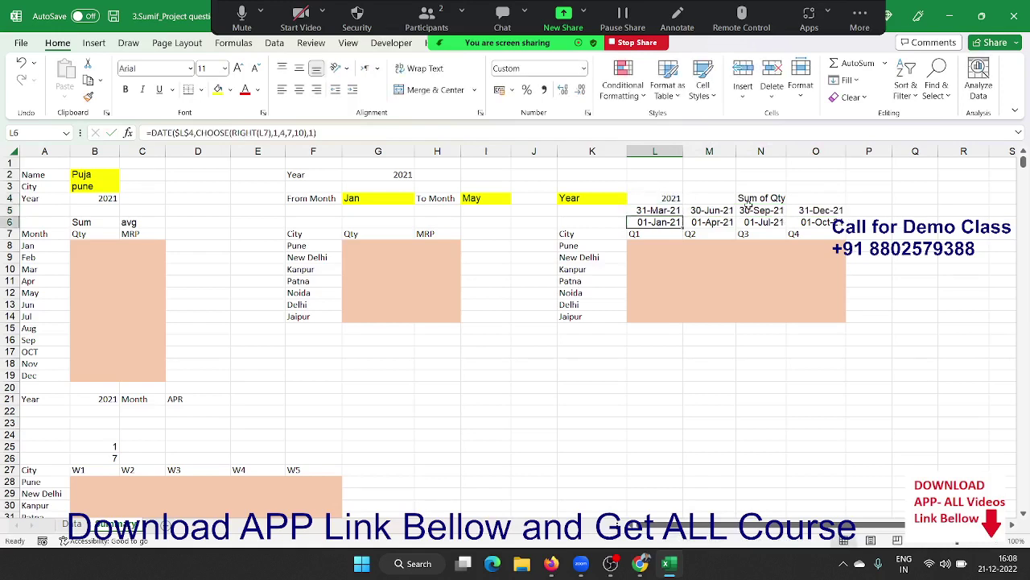
{"action": "key", "text": "F2"}
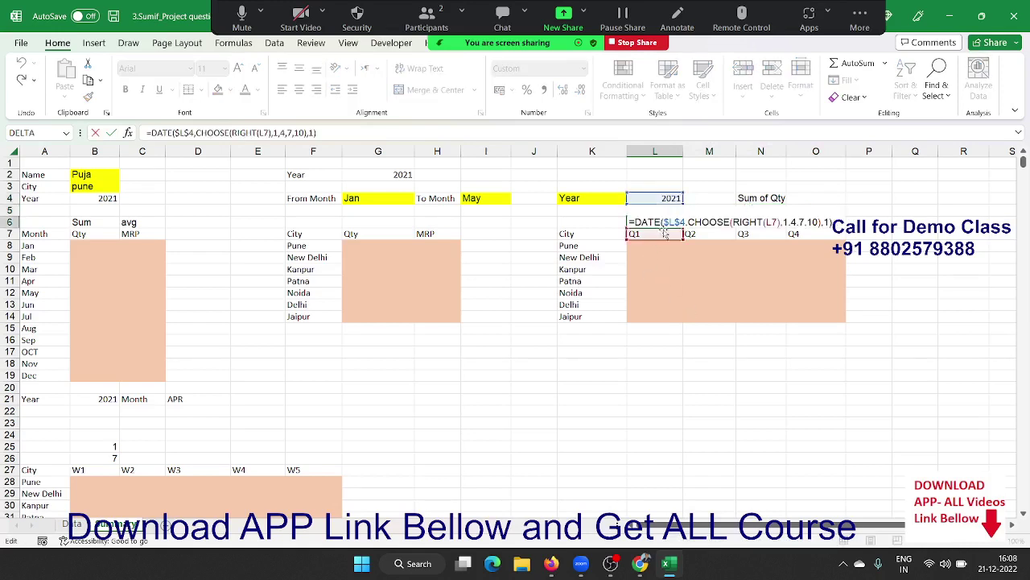
{"action": "double_click", "coordinate": [671, 222]}
{"action": "mouse_move", "coordinate": [701, 221]}
{"action": "left_mouse_down"}
{"action": "mouse_move", "coordinate": [829, 219]}
{"action": "mouse_move", "coordinate": [818, 223]}
{"action": "left_mouse_up"}
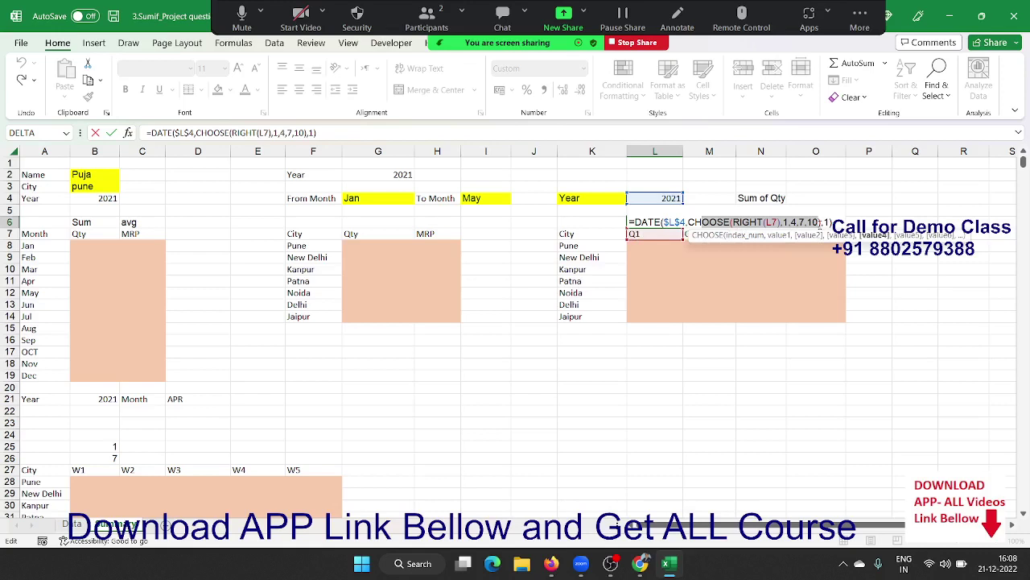
{"action": "key", "text": "Return"}
Begin a SUMIFS in L8 with a Data sheet column as the criteria range
{"action": "left_click", "coordinate": [658, 255]}
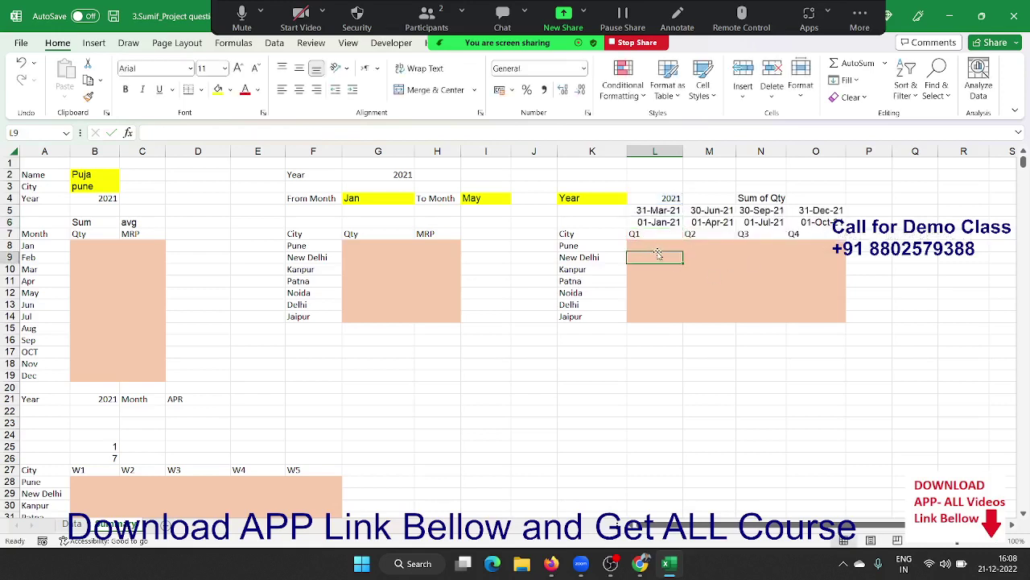
{"action": "left_click", "coordinate": [654, 241]}
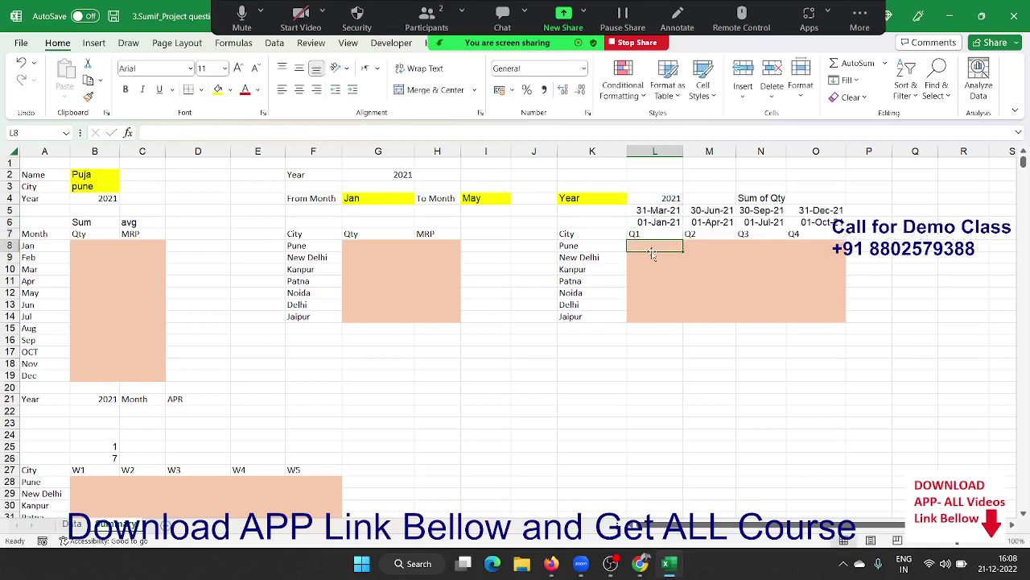
{"action": "type", "text": "=sumif"}
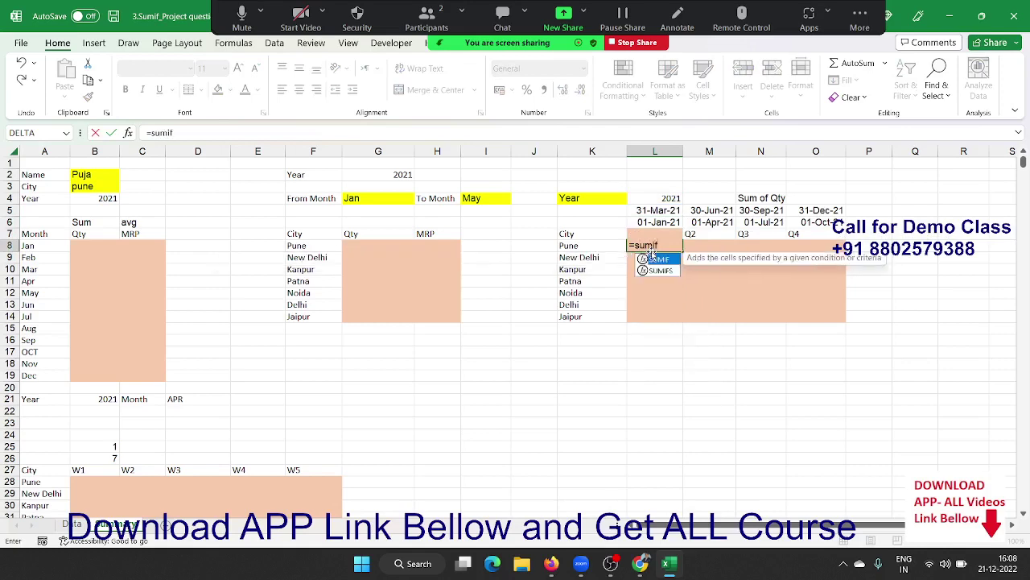
{"action": "double_click", "coordinate": [658, 269]}
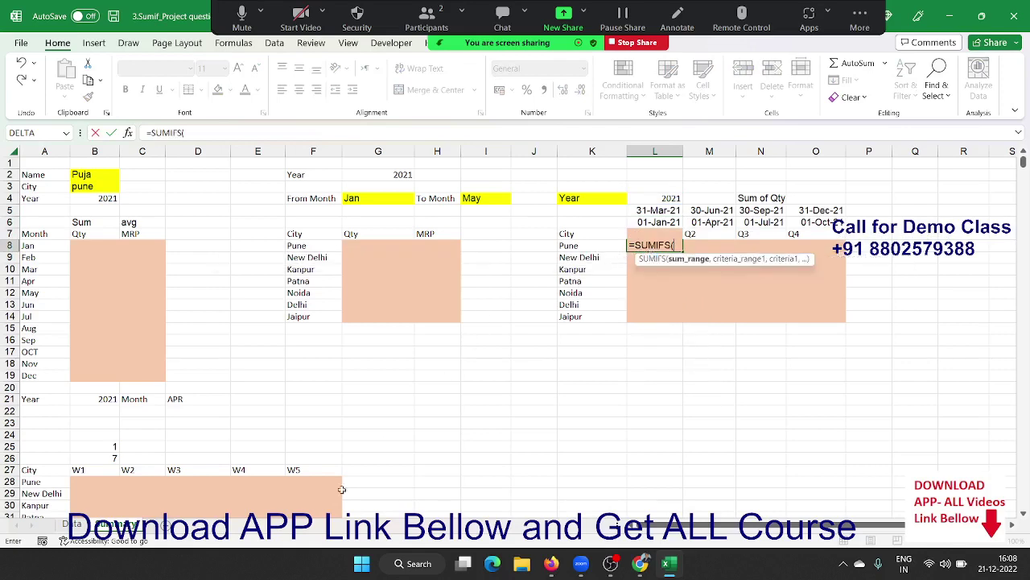
{"action": "left_click", "coordinate": [78, 524]}
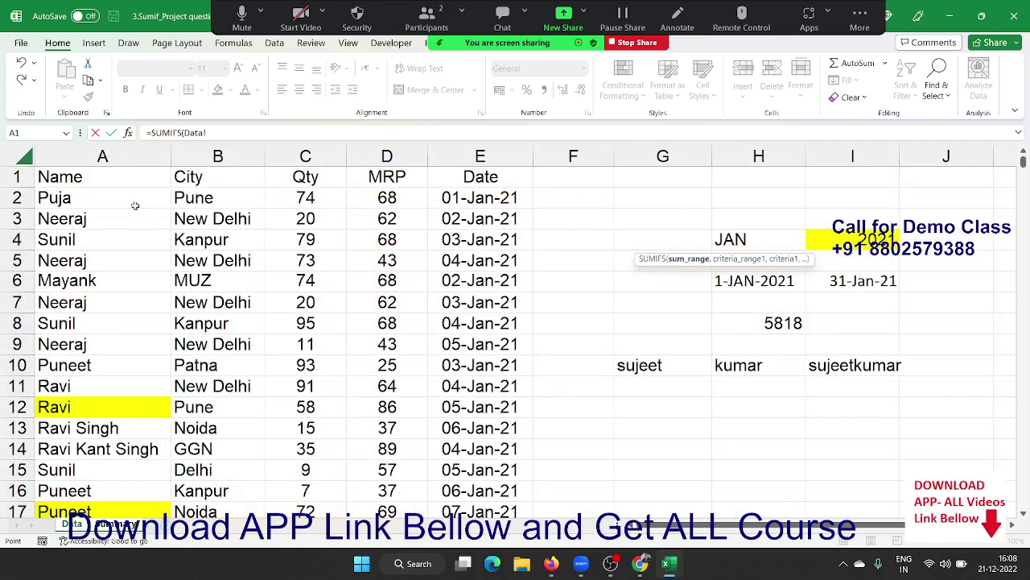
{"action": "left_click", "coordinate": [180, 157]}
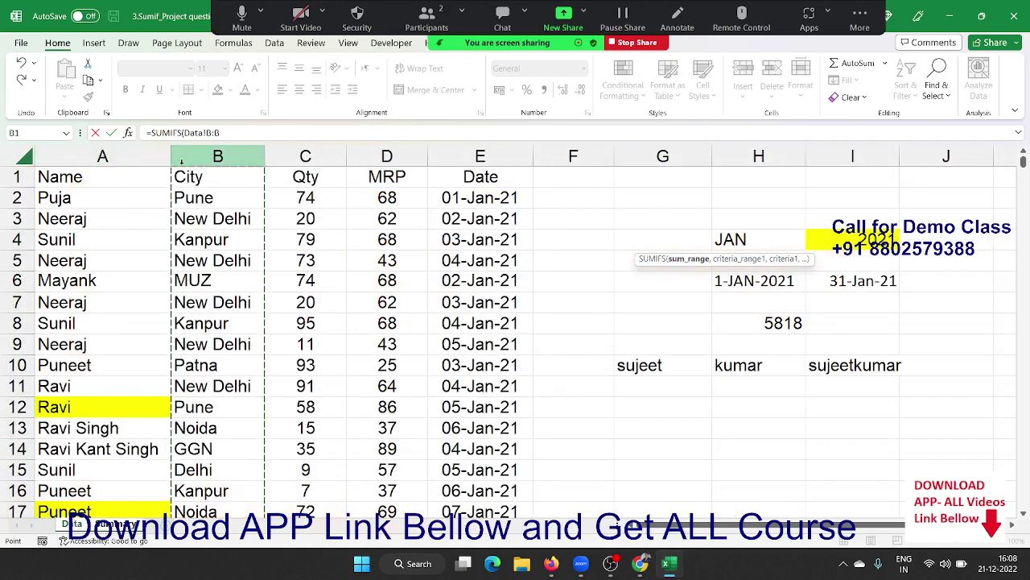
{"action": "type", "text": ","}
{"action": "left_click", "coordinate": [129, 524]}
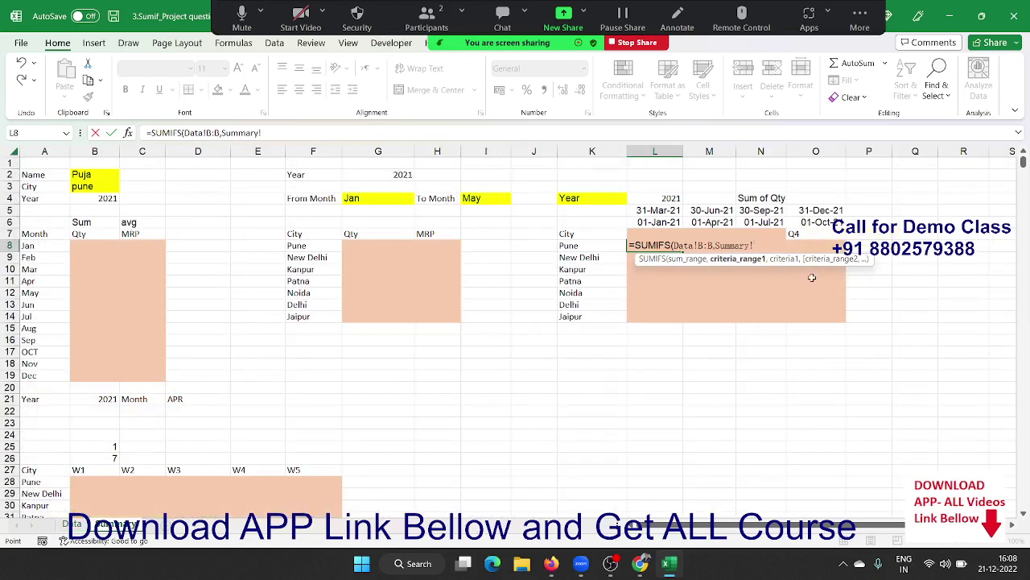
Restart L8 as =SUMIFS(Data!C:C,Data!A:A, summing Qty with column A as criteria range
{"action": "key", "text": "Escape"}
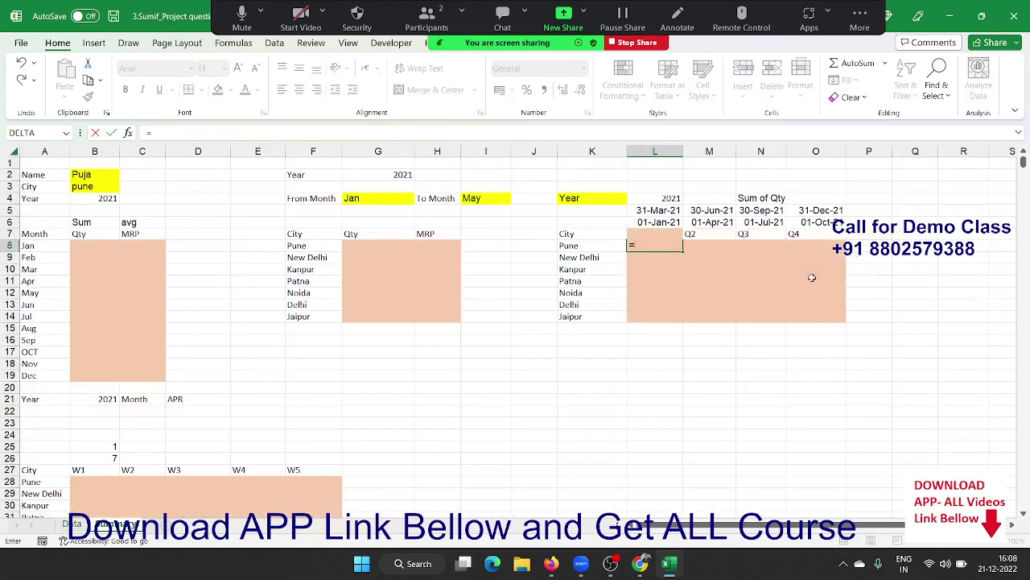
{"action": "type", "text": "=sum"}
{"action": "key", "text": "Down"}
{"action": "key", "text": "Down"}
{"action": "key", "text": "Tab"}
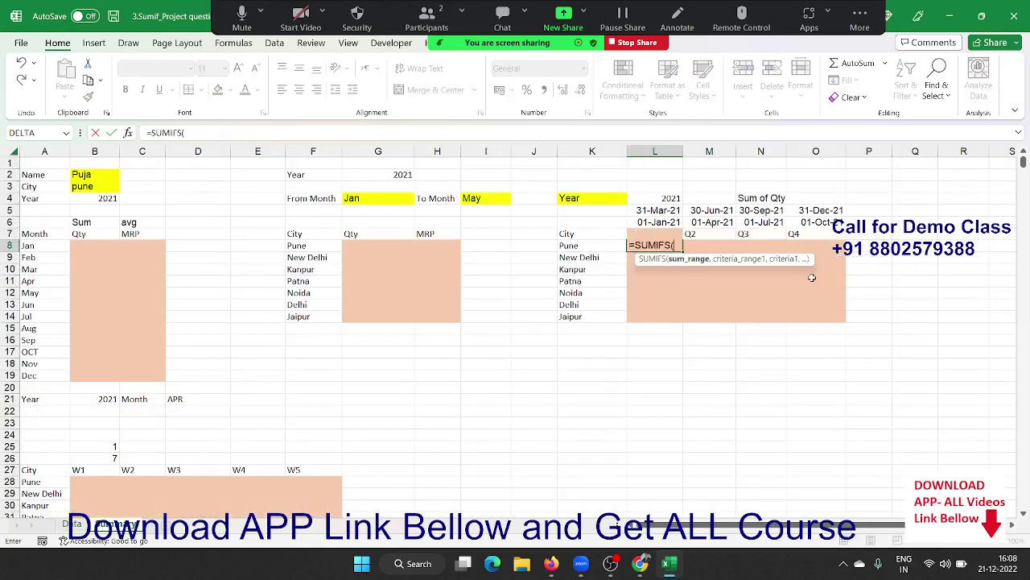
{"action": "left_click", "coordinate": [70, 524]}
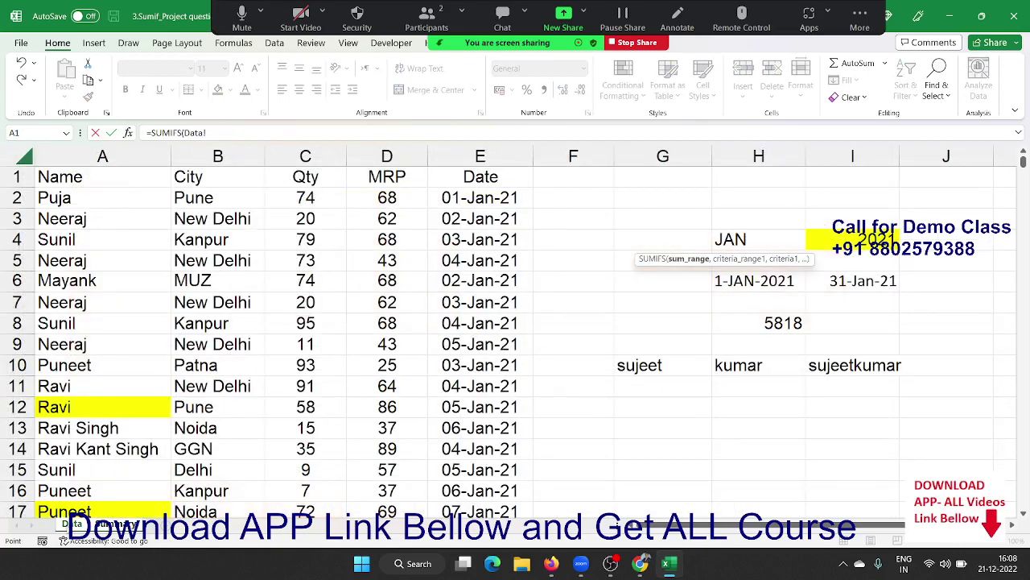
{"action": "left_click", "coordinate": [290, 157]}
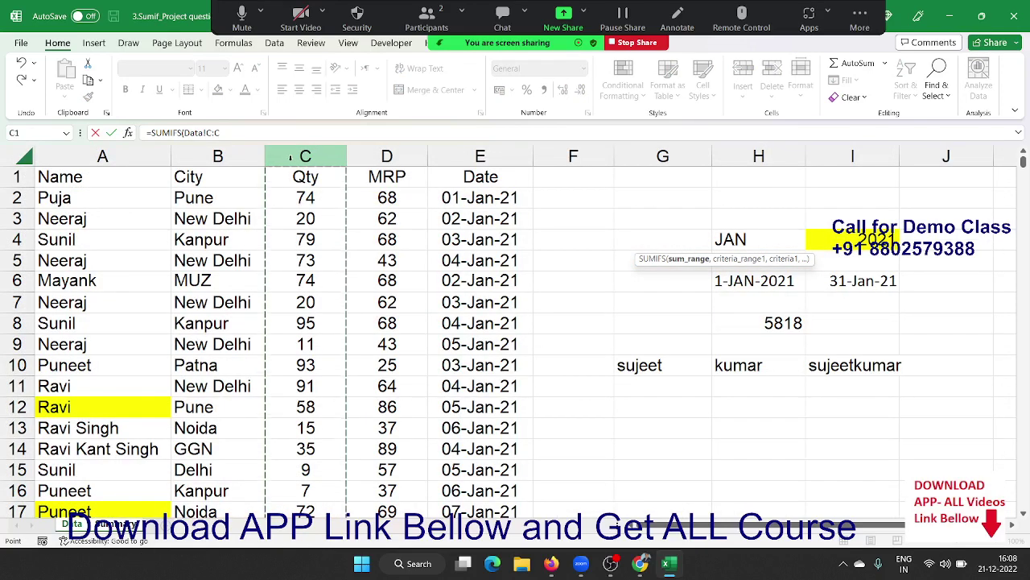
{"action": "type", "text": ","}
{"action": "left_click", "coordinate": [98, 156]}
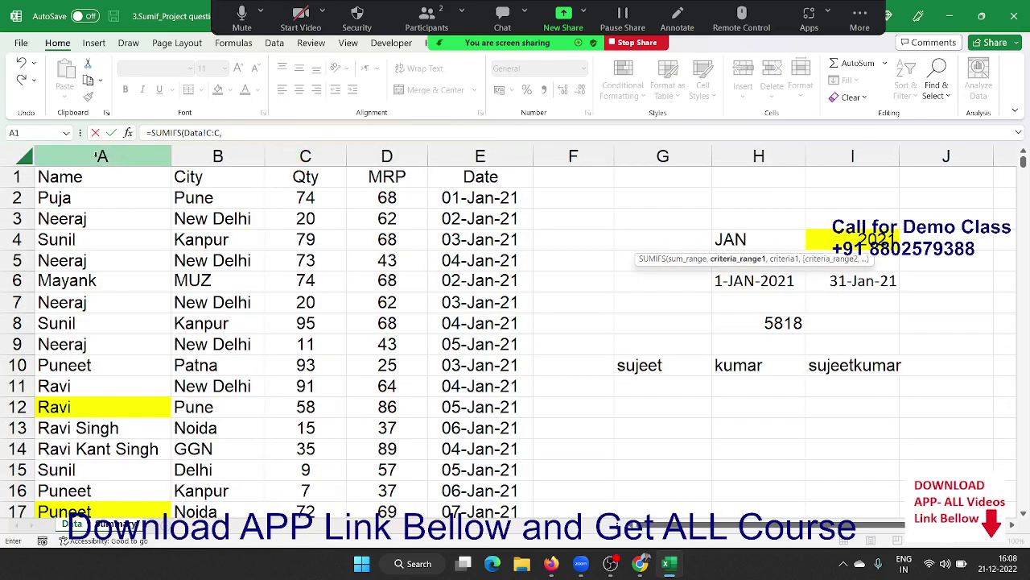
{"action": "type", "text": "Data!A:A,"}
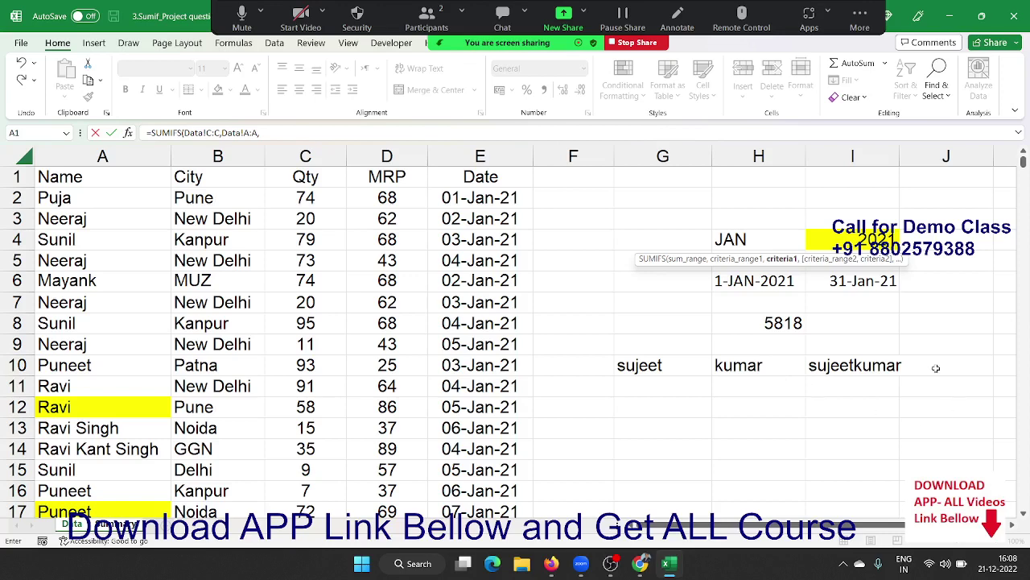
{"action": "left_click", "coordinate": [131, 525]}
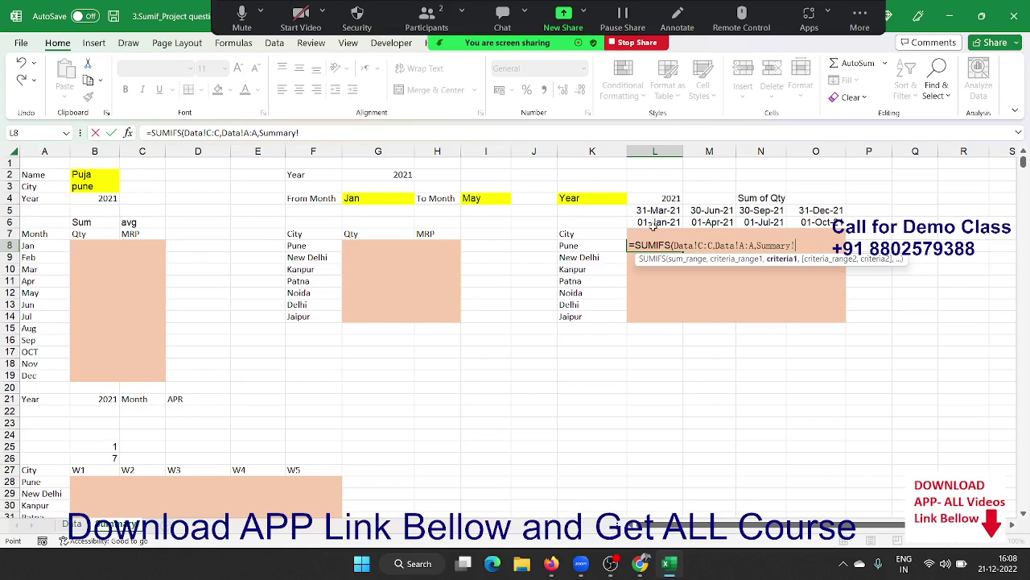
Add Data!E:E date criteria to L8 bounded by quarter start L6 and quarter end L5
{"action": "key", "text": "BackSpace"}
{"action": "key", "text": "BackSpace"}
{"action": "key", "text": "BackSpace"}
{"action": "key", "text": "BackSpace"}
{"action": "key", "text": "BackSpace"}
{"action": "key", "text": "BackSpace"}
{"action": "key", "text": "BackSpace"}
{"action": "key", "text": "BackSpace"}
{"action": "type", "text": "\""}
{"action": "type", "text": ">=\""}
{"action": "type", "text": "&"}
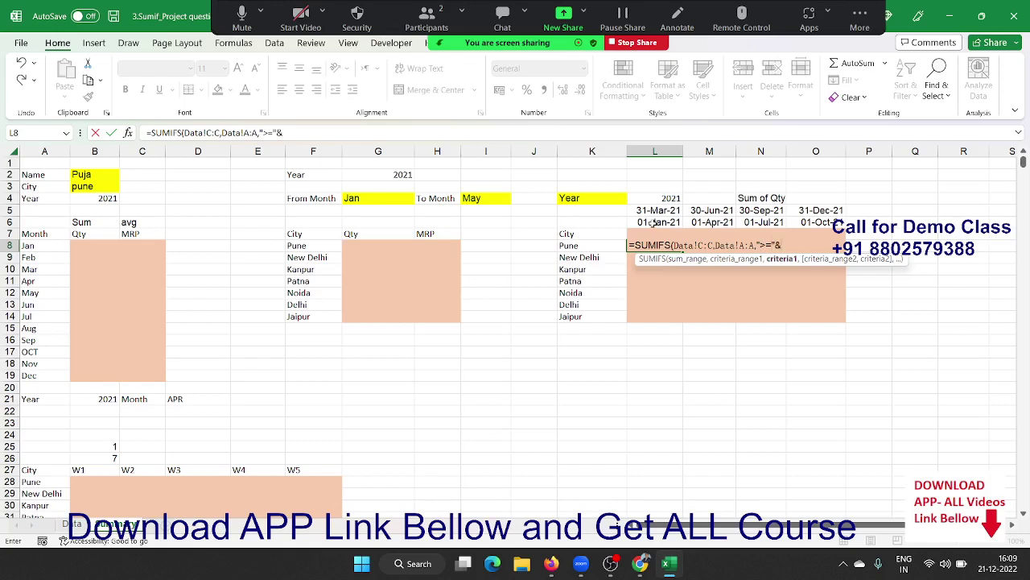
{"action": "left_click", "coordinate": [653, 222]}
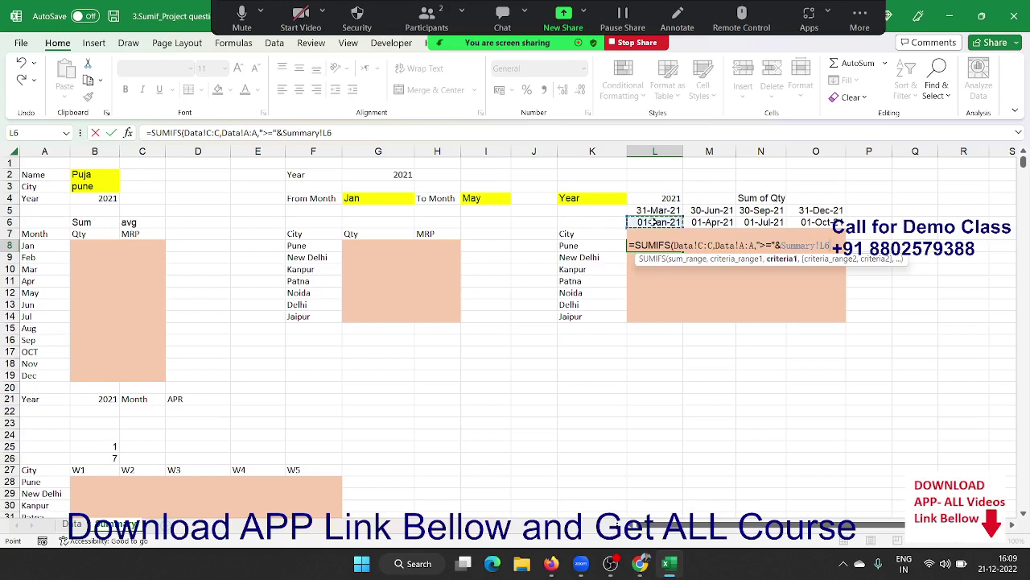
{"action": "type", "text": ","}
{"action": "left_click", "coordinate": [74, 525]}
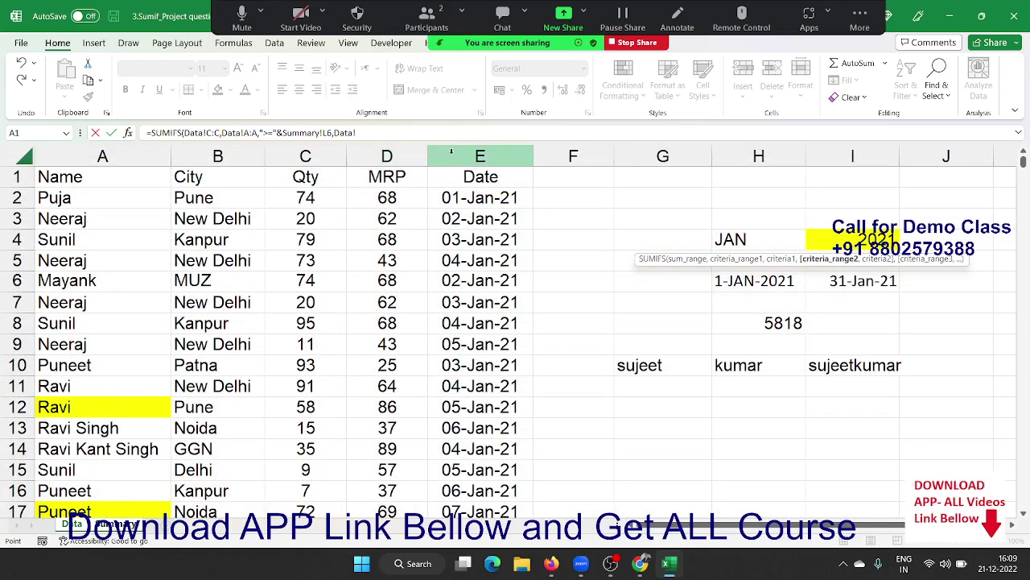
{"action": "left_click", "coordinate": [451, 151]}
{"action": "type", "text": ",\">=\""}
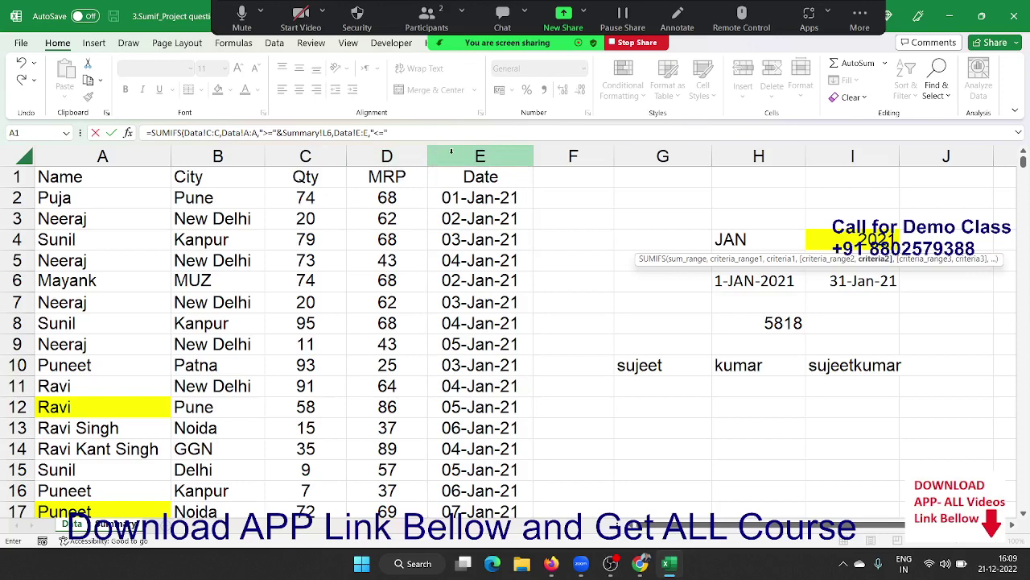
{"action": "type", "text": "&"}
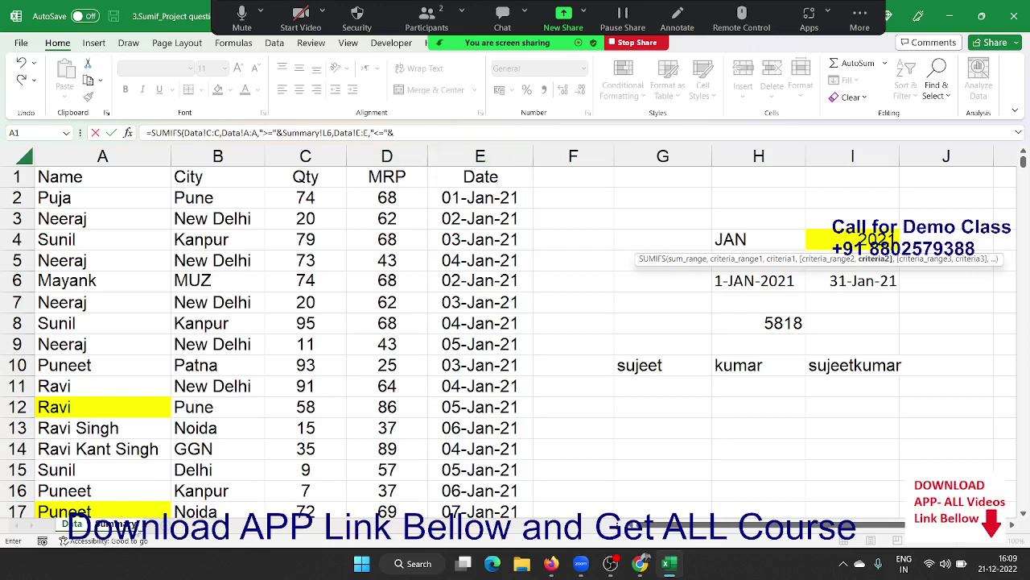
{"action": "left_click", "coordinate": [117, 524]}
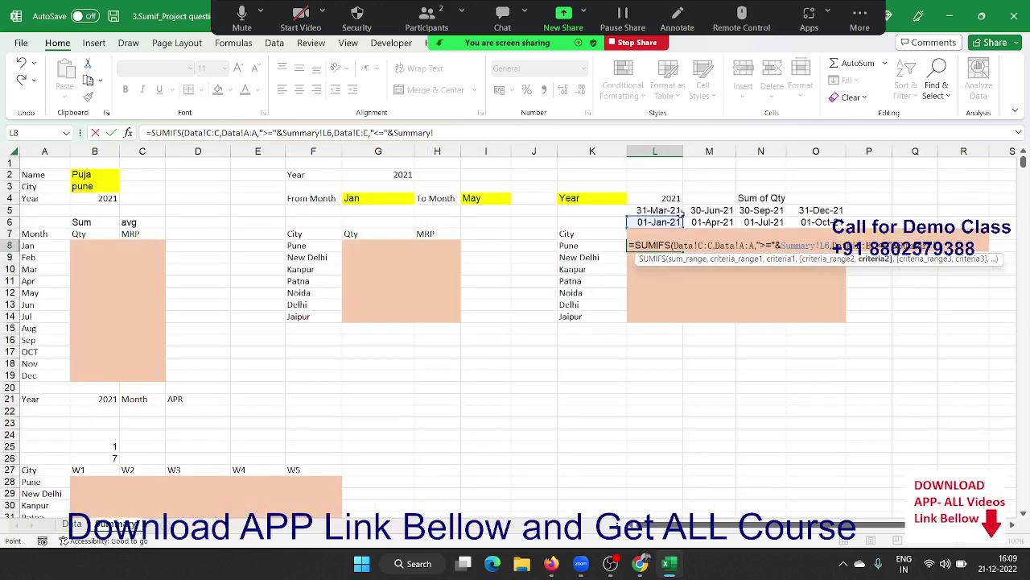
{"action": "left_click", "coordinate": [678, 210]}
Commit L8's SUMIFS and change the year in L4 to 2022
{"action": "key", "text": "Return"}
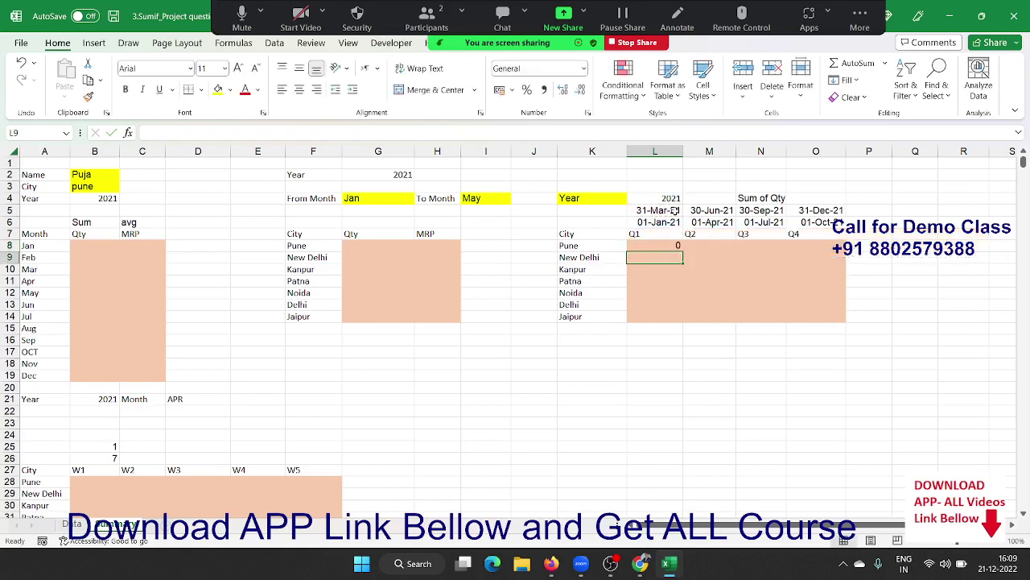
{"action": "key", "text": "Up"}
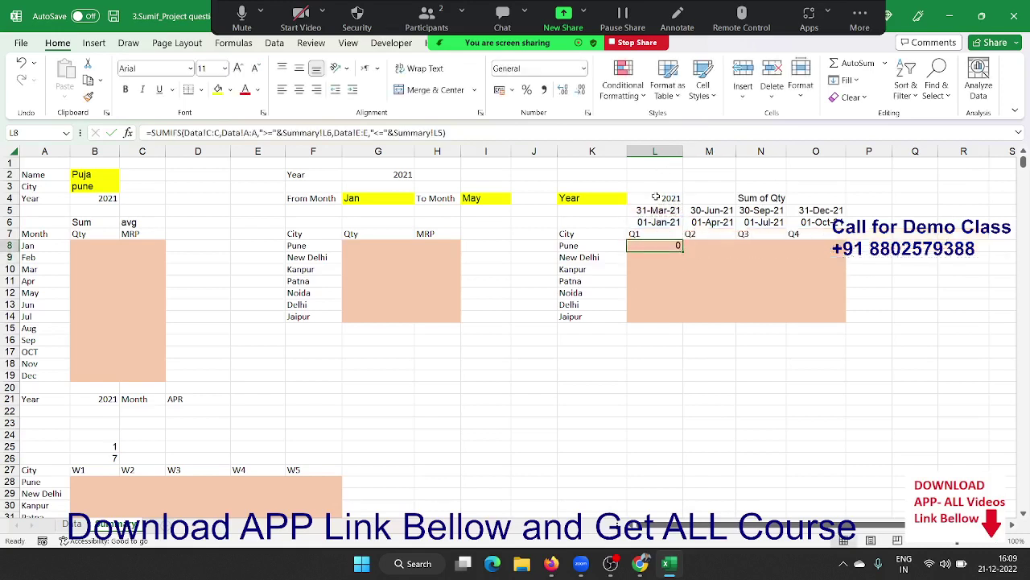
{"action": "left_click", "coordinate": [656, 197]}
{"action": "type", "text": "2022"}
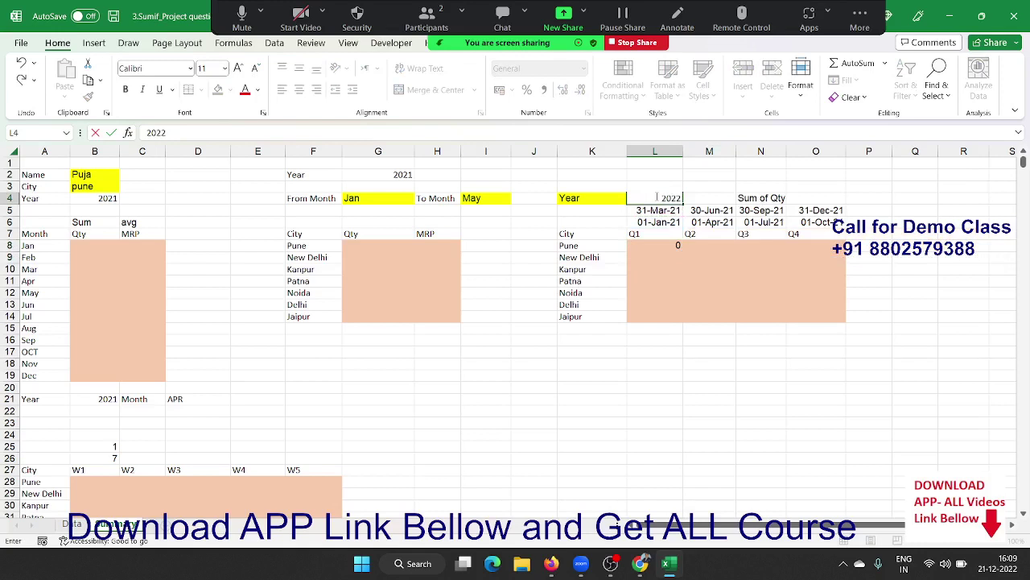
{"action": "key", "text": "Return"}
Restore the year in L4 to 2021 and reopen L8's formula in-cell
{"action": "left_click", "coordinate": [656, 197]}
{"action": "type", "text": "20"}
{"action": "type", "text": "21"}
{"action": "key", "text": "Return"}
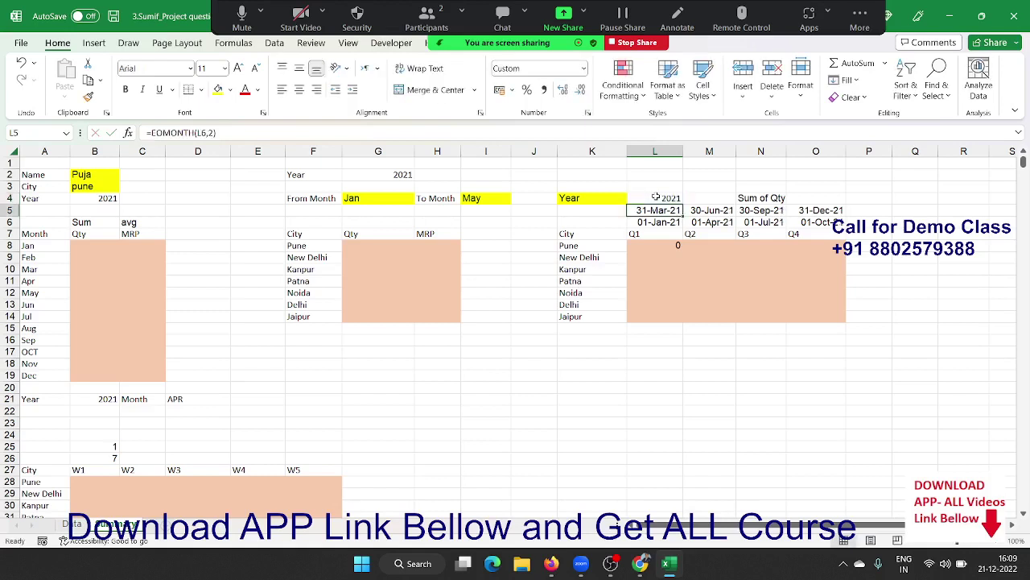
{"action": "left_click", "coordinate": [679, 245]}
{"action": "double_click", "coordinate": [679, 245]}
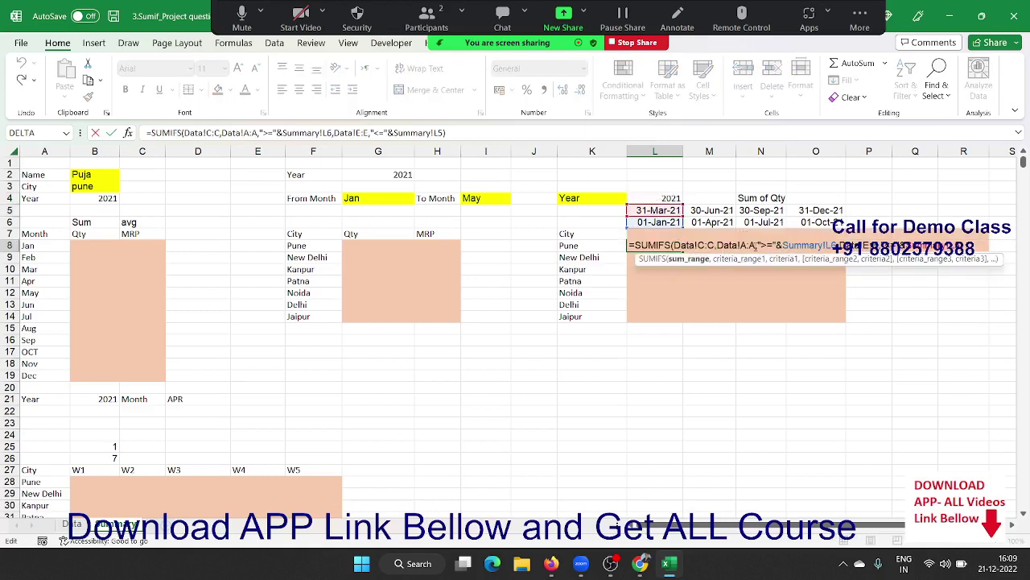
Use K8 as the city criterion and insert Data!E:E as a date range in L8's SUMIFS
{"action": "left_click", "coordinate": [758, 250]}
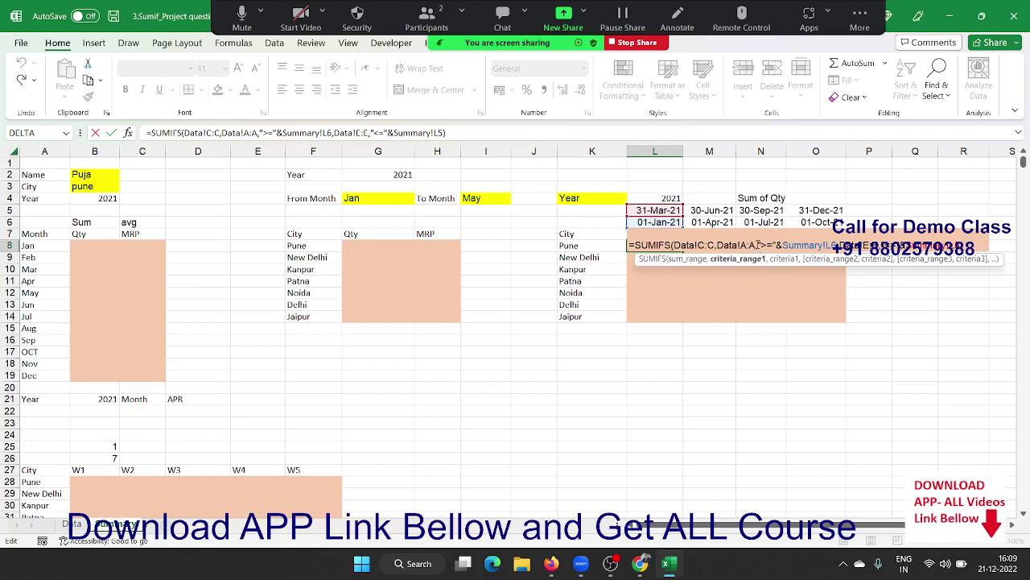
{"action": "left_click", "coordinate": [758, 244]}
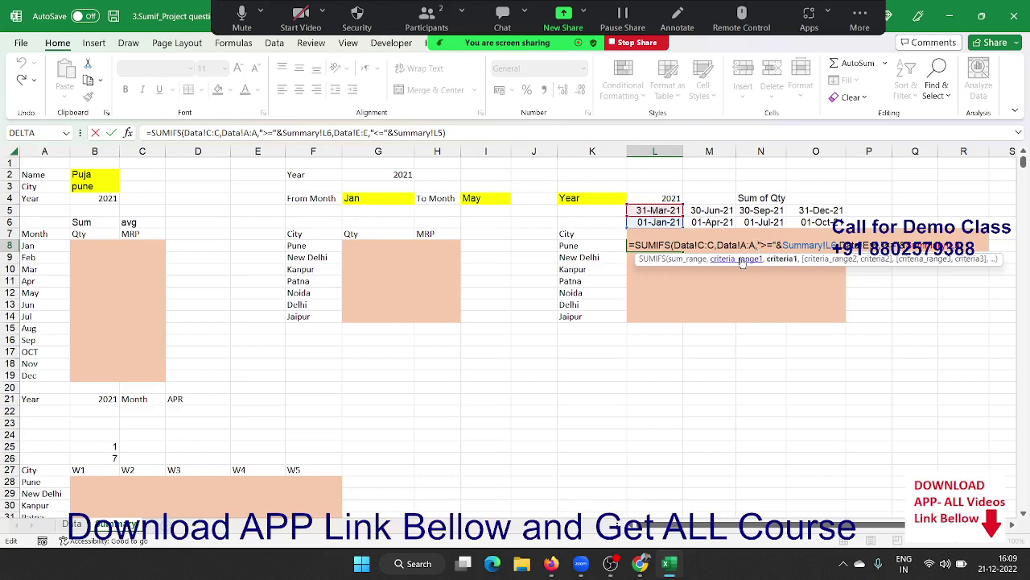
{"action": "left_click", "coordinate": [584, 247]}
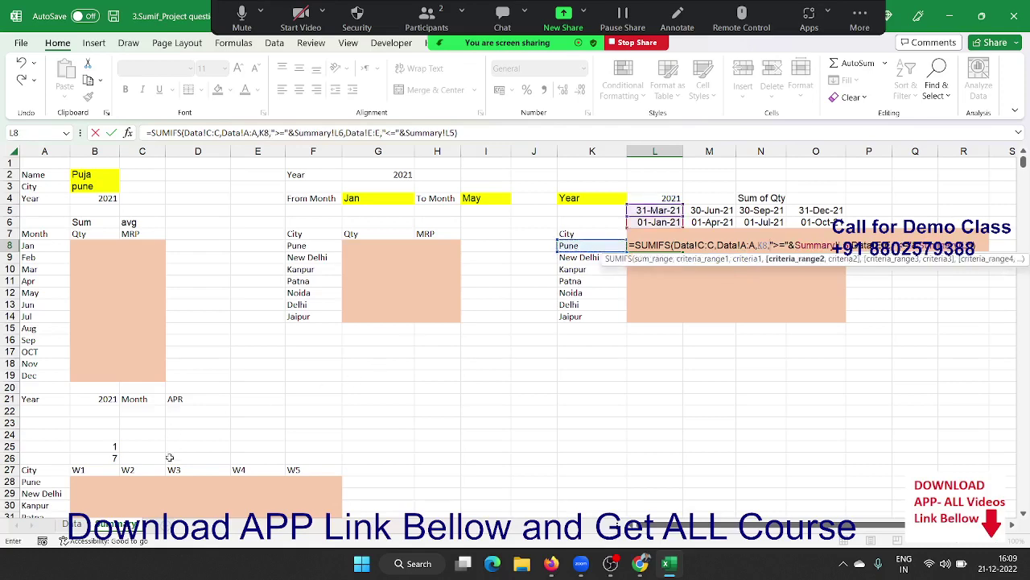
{"action": "left_click", "coordinate": [74, 523]}
{"action": "left_click", "coordinate": [452, 156]}
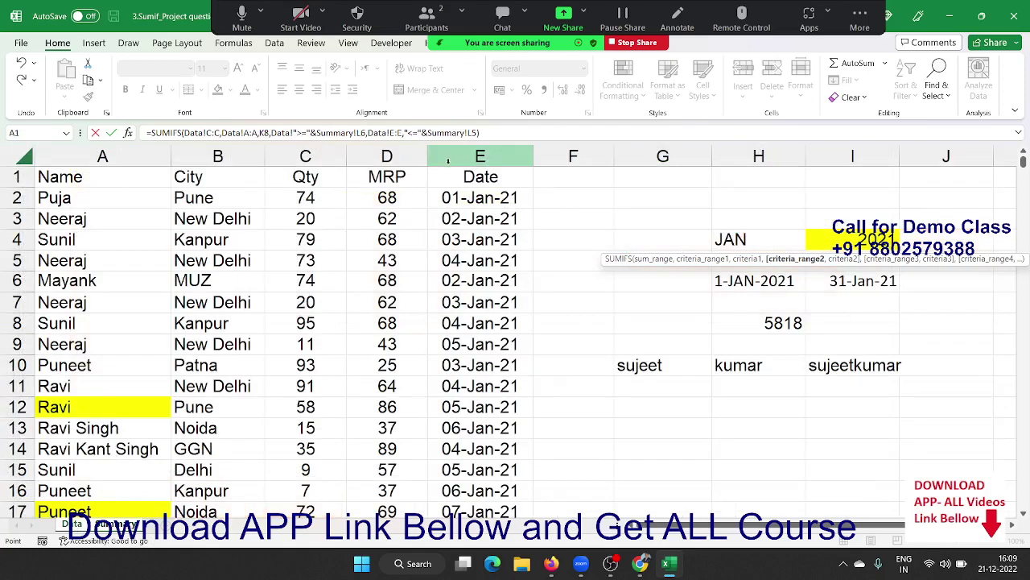
{"action": "key", "text": "Return"}
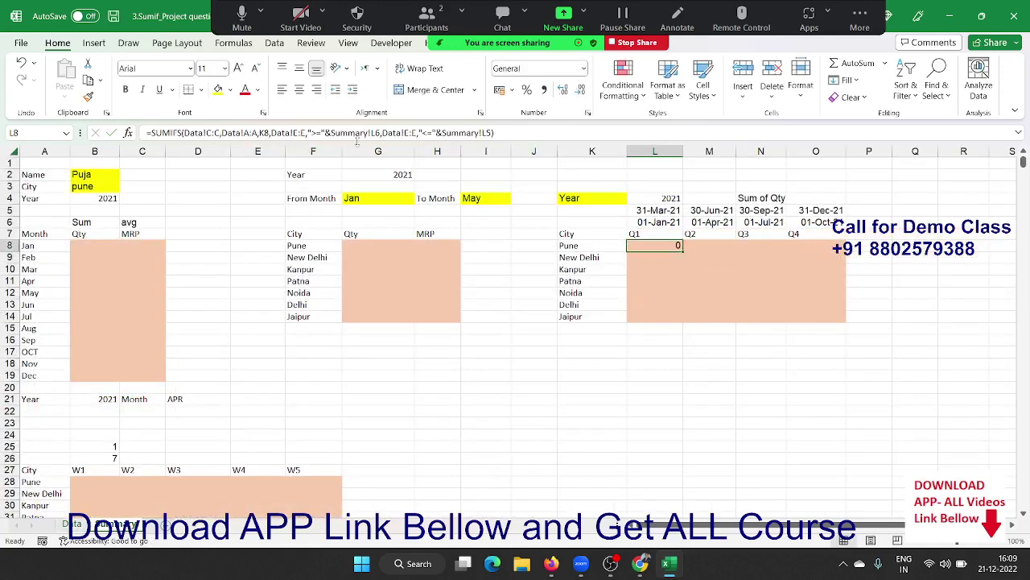
Review L8's formula again without changes and return to the year cell L4
{"action": "left_click", "coordinate": [242, 133]}
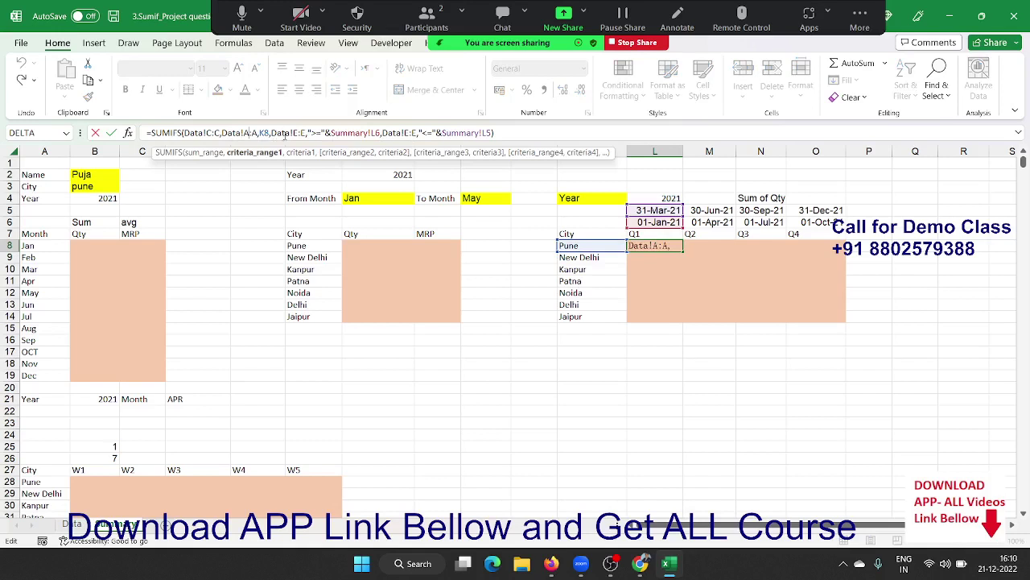
{"action": "left_click", "coordinate": [273, 134]}
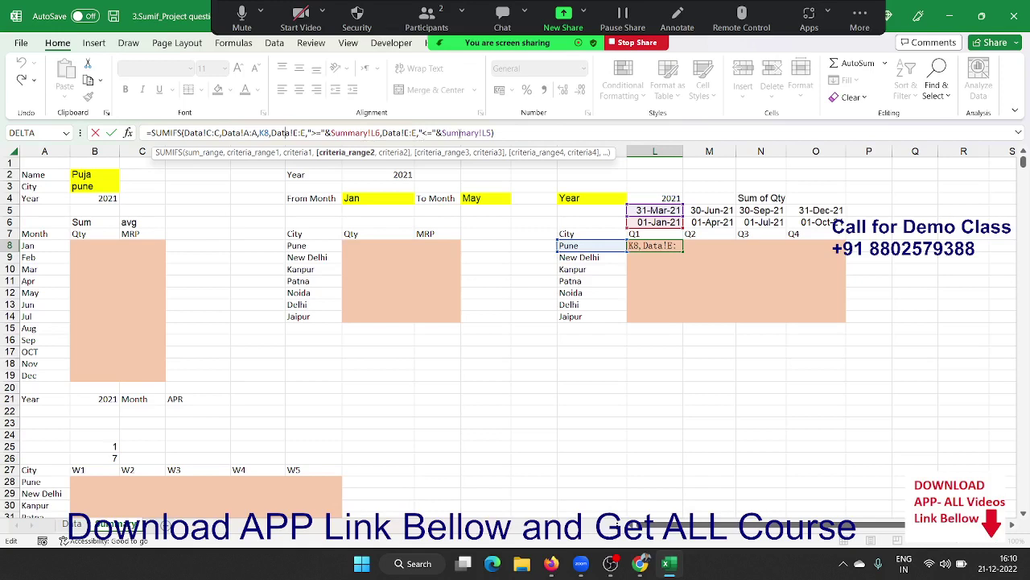
{"action": "key", "text": "Return"}
{"action": "key", "text": "Up"}
{"action": "key", "text": "Up"}
{"action": "key", "text": "Up"}
{"action": "key", "text": "Up"}
{"action": "key", "text": "Up"}
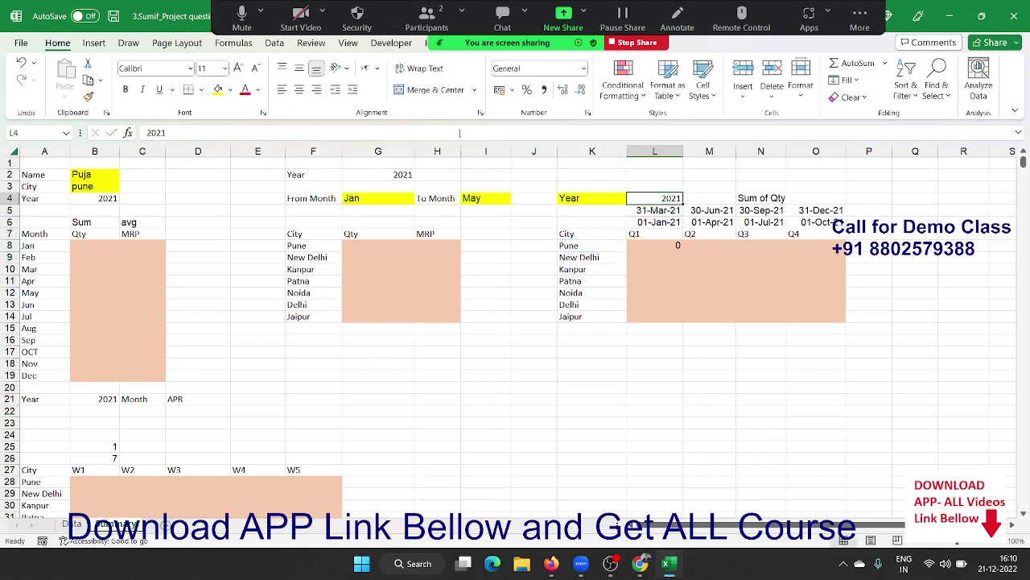
Set the year to 2022, try Patna as the city in K8, then undo back to Pune
{"action": "type", "text": "2022"}
{"action": "key", "text": "Return"}
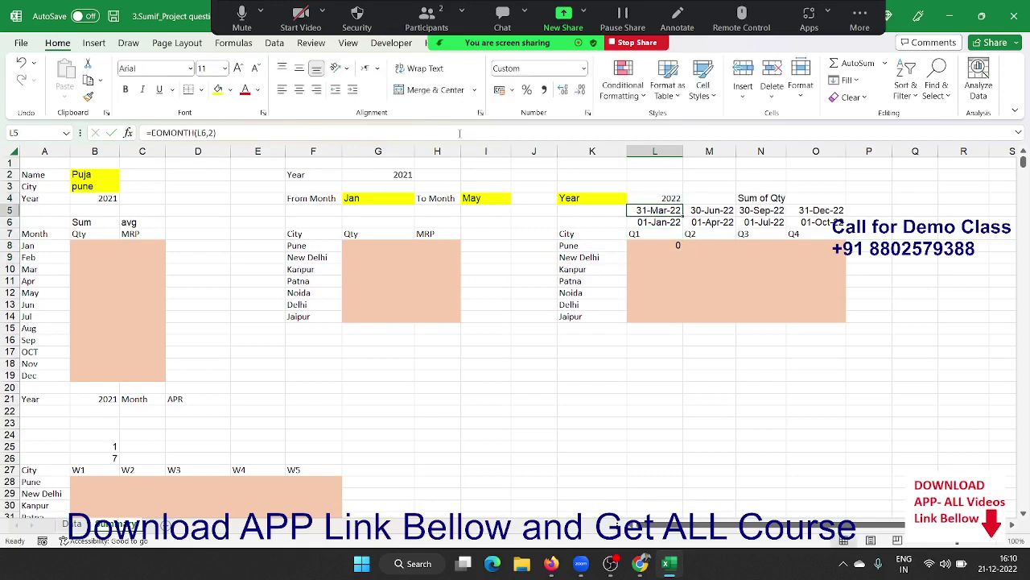
{"action": "key", "text": "Down"}
{"action": "key", "text": "Down"}
{"action": "key", "text": "Down"}
{"action": "key", "text": "Left"}
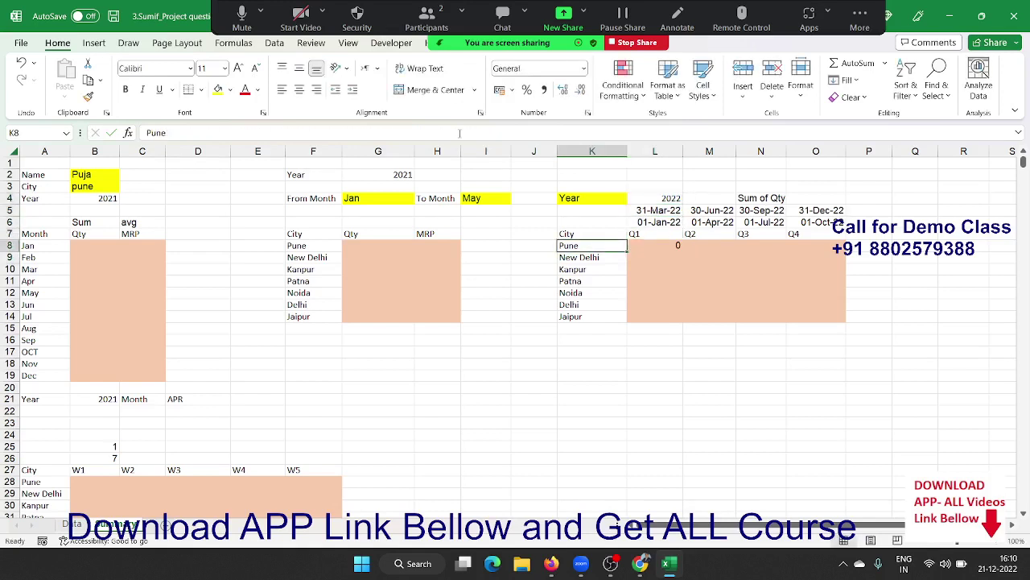
{"action": "type", "text": "Patna"}
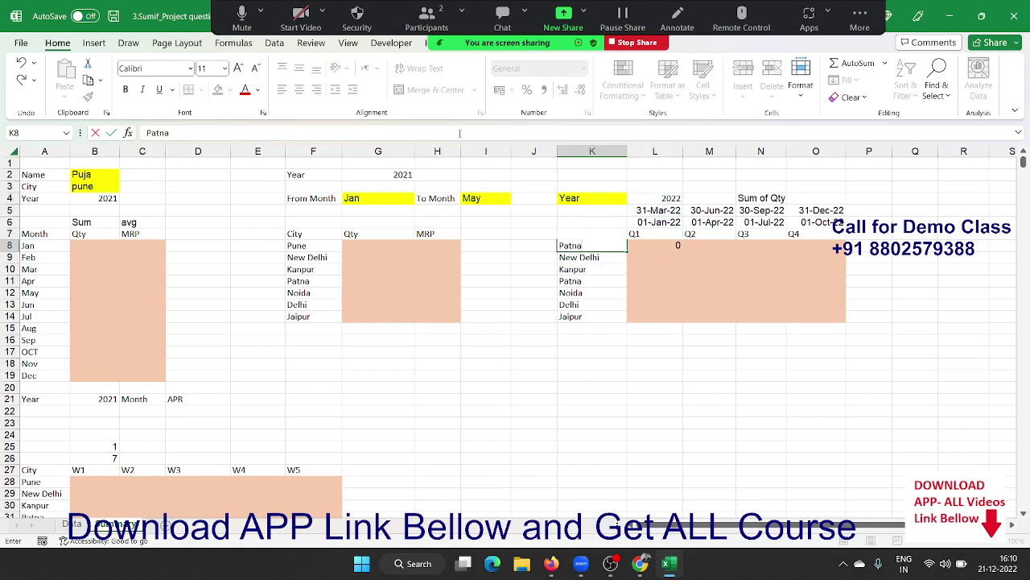
{"action": "key", "text": "Return"}
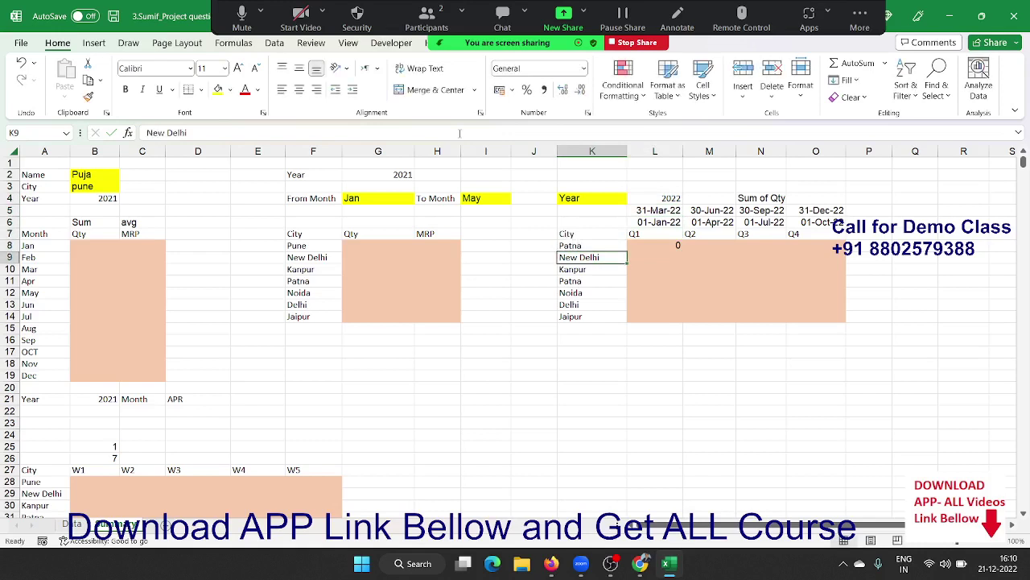
{"action": "key", "text": "ctrl+z"}
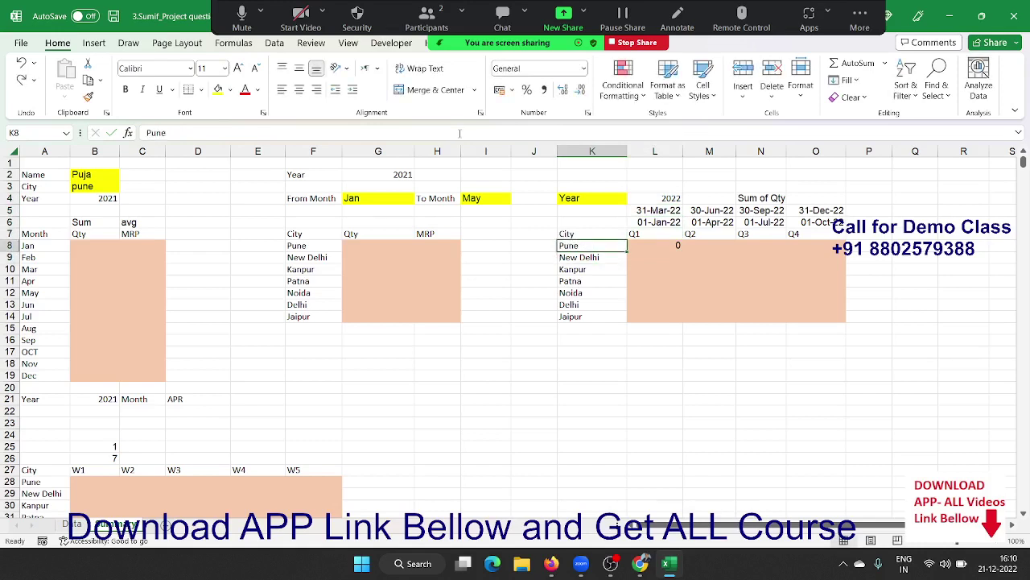
Try years 2023, 2021 and 2020 in L4, finishing with 2021 for the quarter dates
{"action": "left_click", "coordinate": [657, 244]}
{"action": "left_click", "coordinate": [671, 201]}
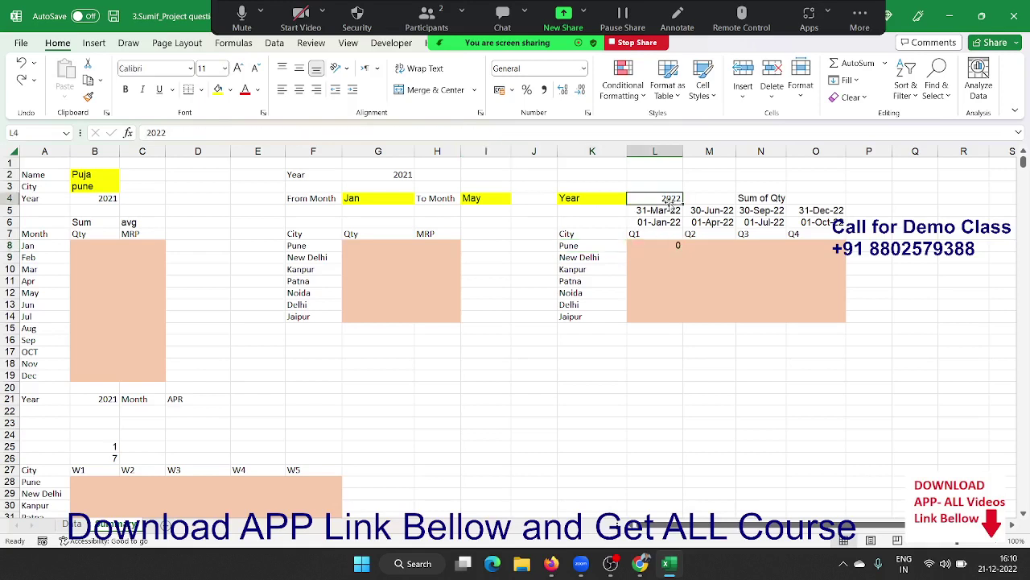
{"action": "type", "text": "2023"}
{"action": "key", "text": "Return"}
{"action": "left_click", "coordinate": [670, 201]}
{"action": "type", "text": "2021"}
{"action": "key", "text": "Return"}
{"action": "left_click", "coordinate": [672, 201]}
{"action": "type", "text": "2"}
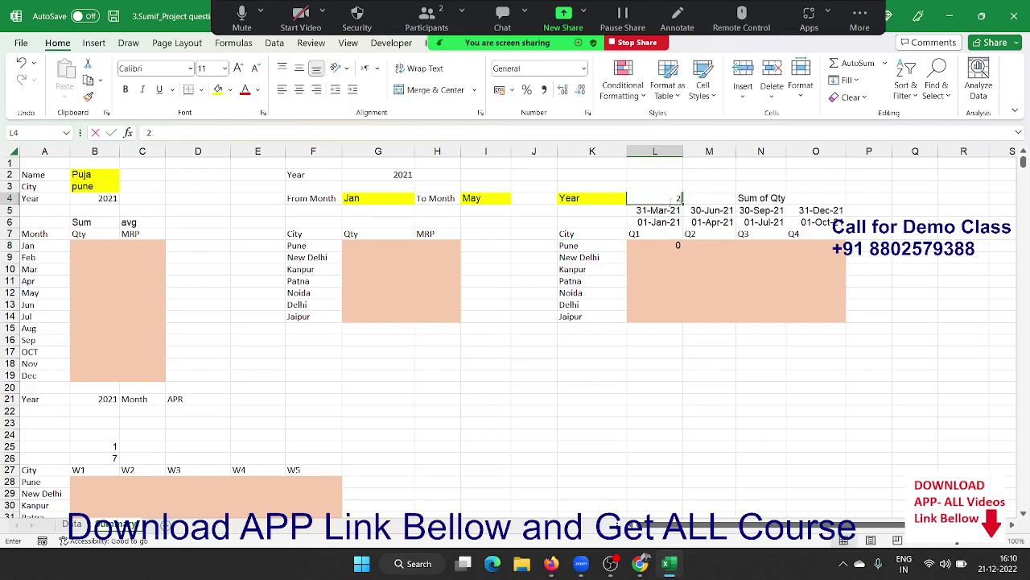
{"action": "type", "text": "020"}
{"action": "key", "text": "Return"}
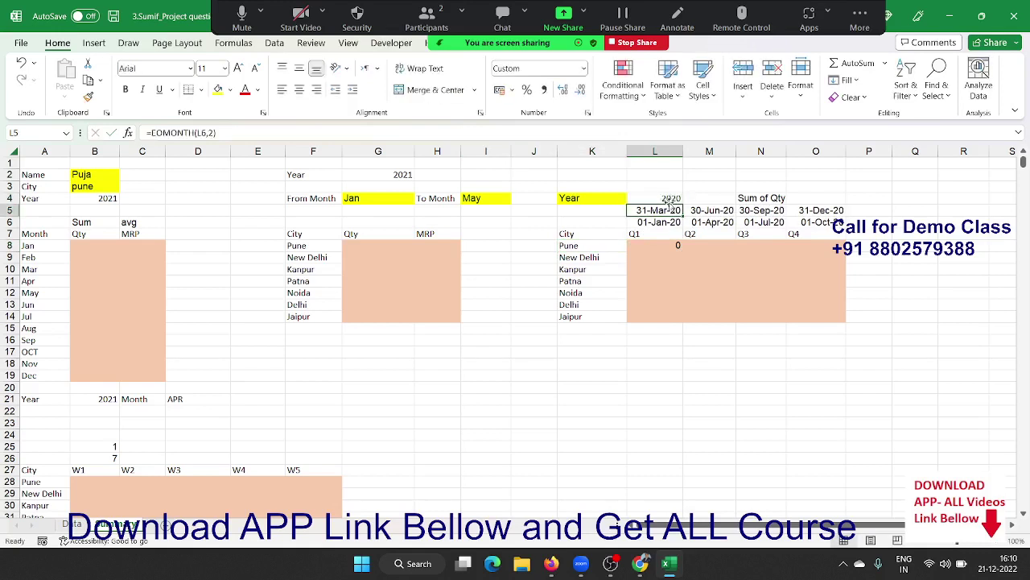
{"action": "left_click", "coordinate": [671, 202]}
{"action": "type", "text": "2021"}
{"action": "key", "text": "Return"}
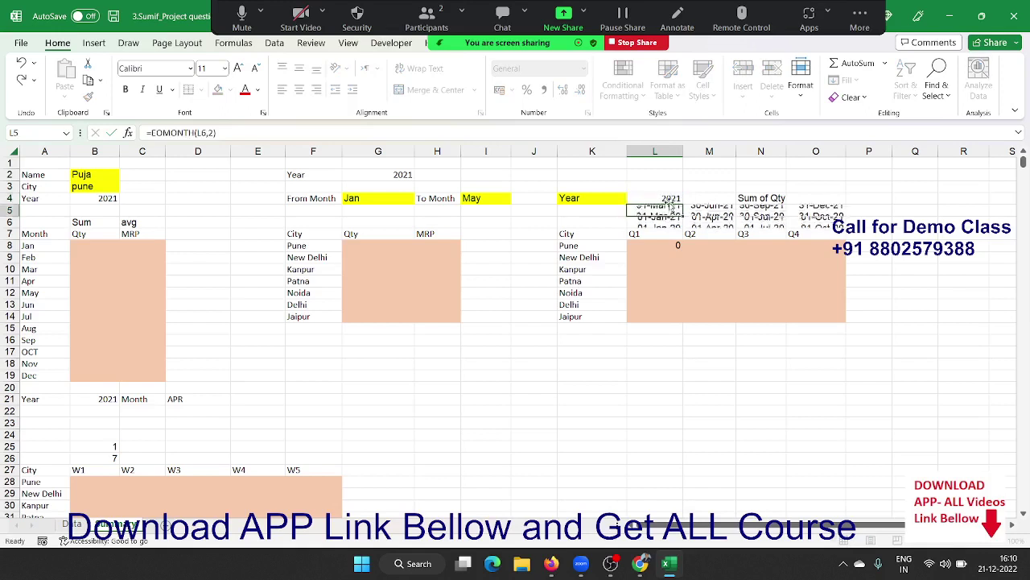
{"action": "key", "text": "Down"}
{"action": "key", "text": "Down"}
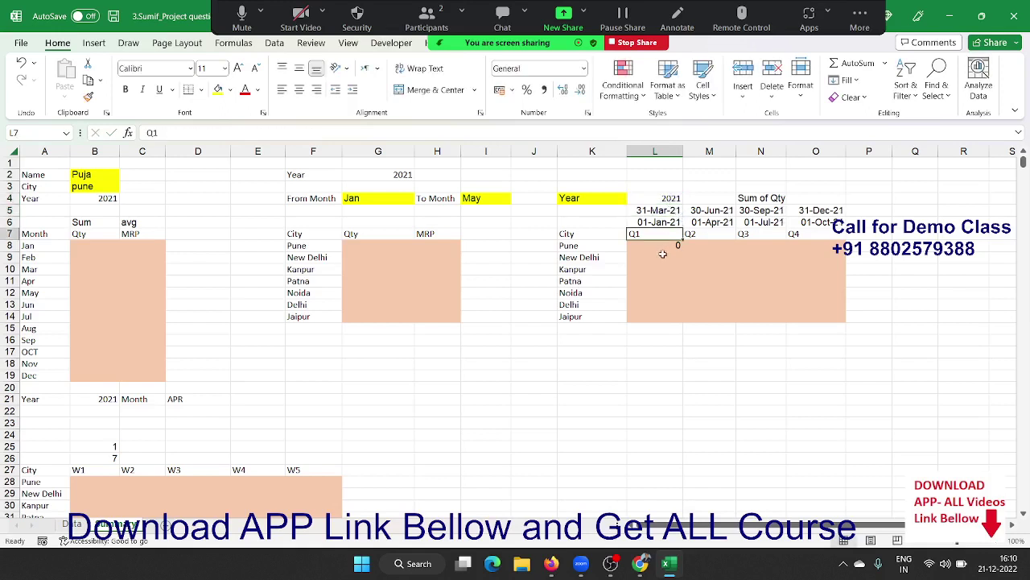
Change L8's SUMIFS city criteria range from Data!A:A to Data!B:B so Pune's Q1 total becomes 3554
{"action": "left_click", "coordinate": [659, 245]}
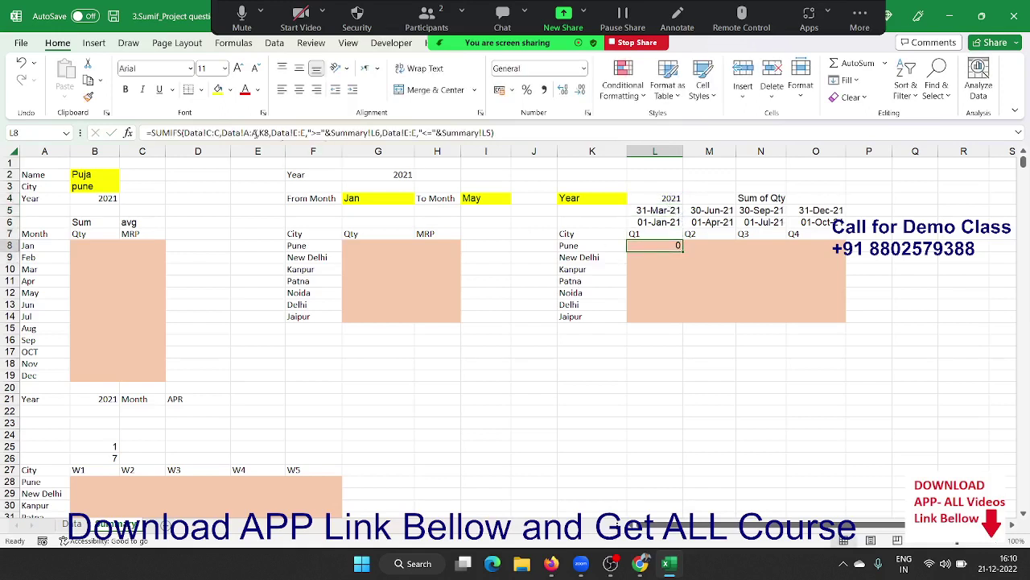
{"action": "left_click", "coordinate": [243, 133]}
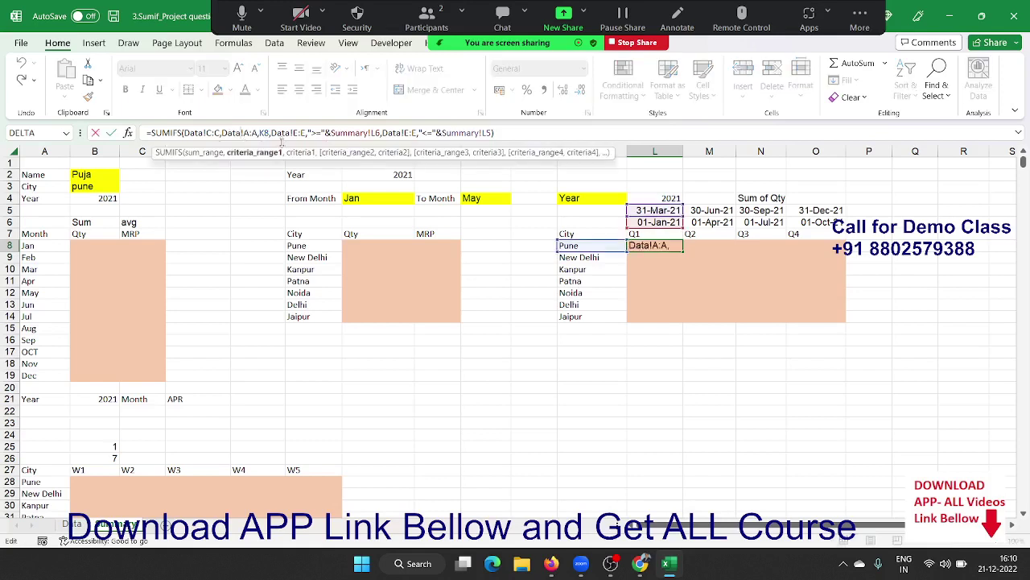
{"action": "key", "text": "BackSpace"}
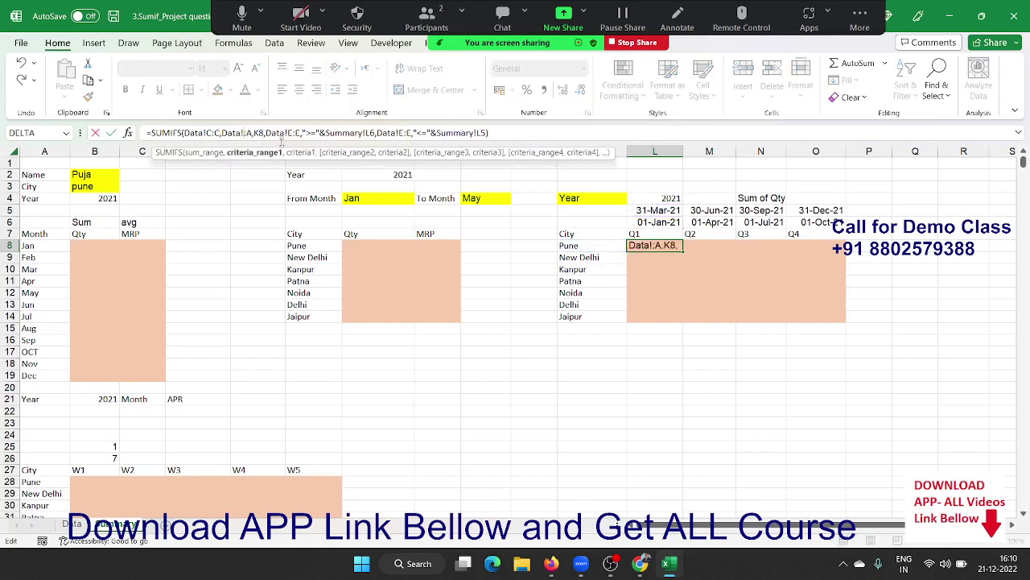
{"action": "type", "text": "b"}
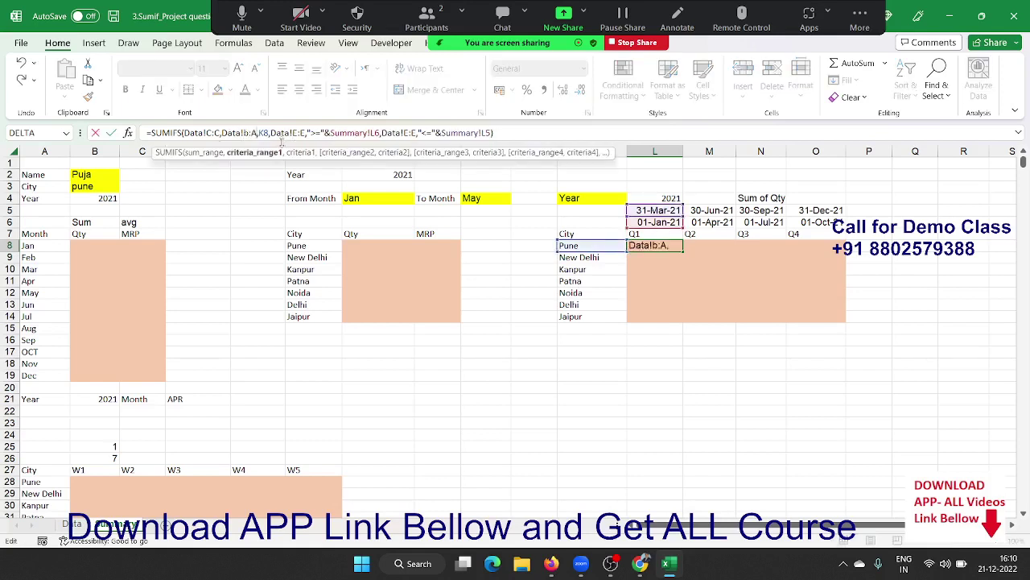
{"action": "key", "text": "BackSpace"}
{"action": "type", "text": "b"}
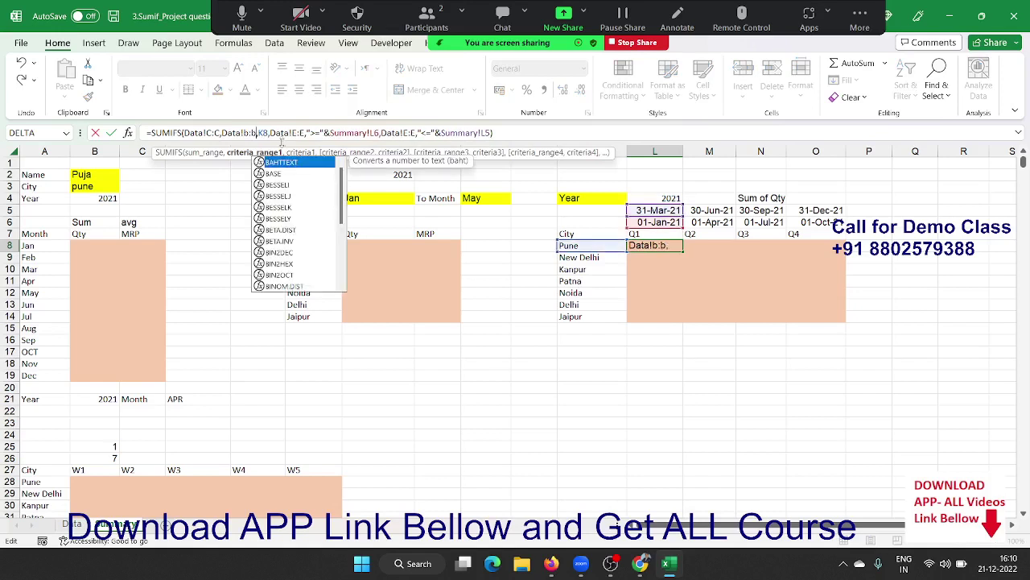
{"action": "key", "text": "Return"}
{"action": "key", "text": "Up"}
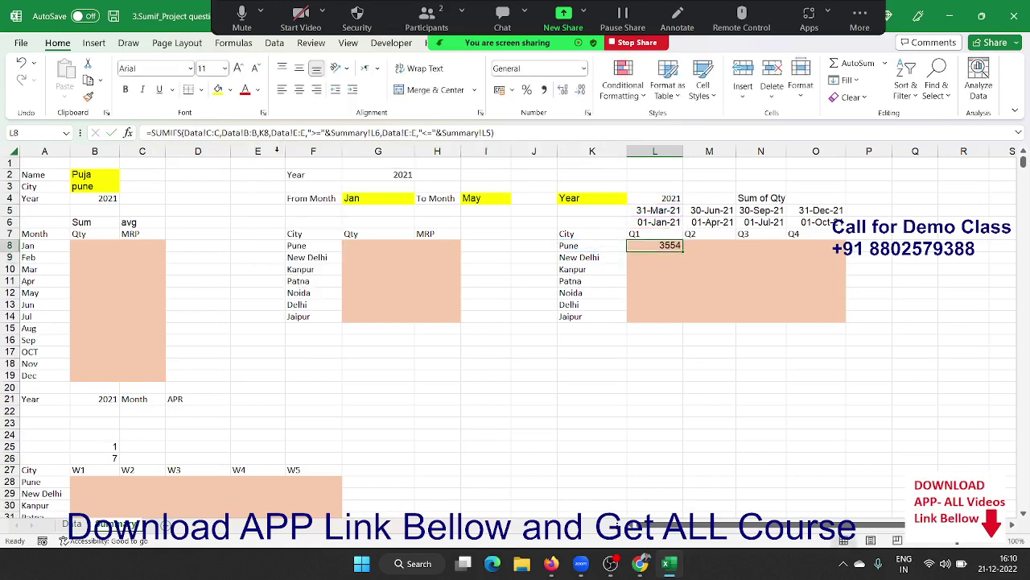
Confirm the City column on the Data sheet, then review L8's references and the quarter date formulas
{"action": "left_click", "coordinate": [73, 524]}
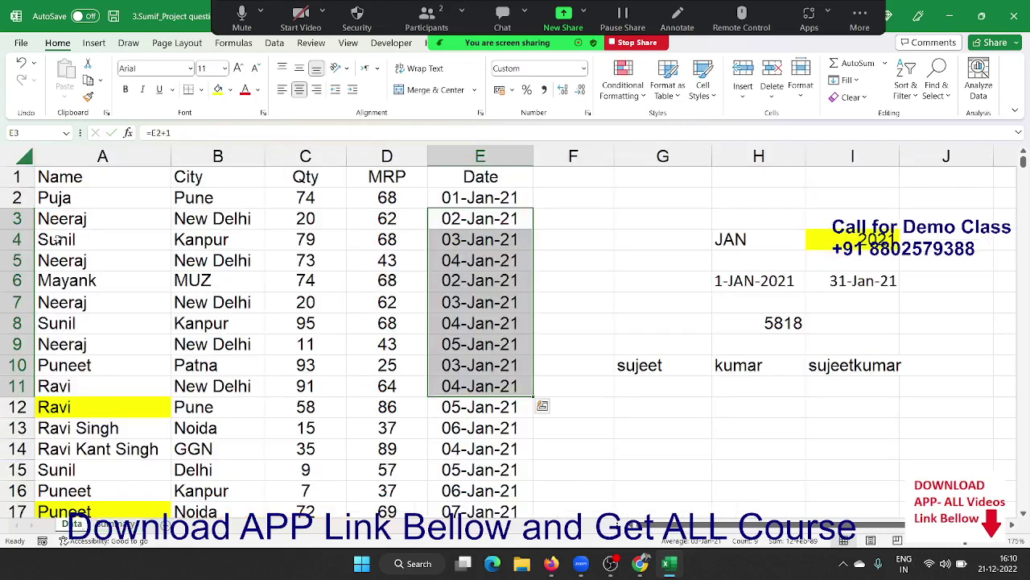
{"action": "left_click", "coordinate": [83, 156]}
{"action": "left_click", "coordinate": [217, 156]}
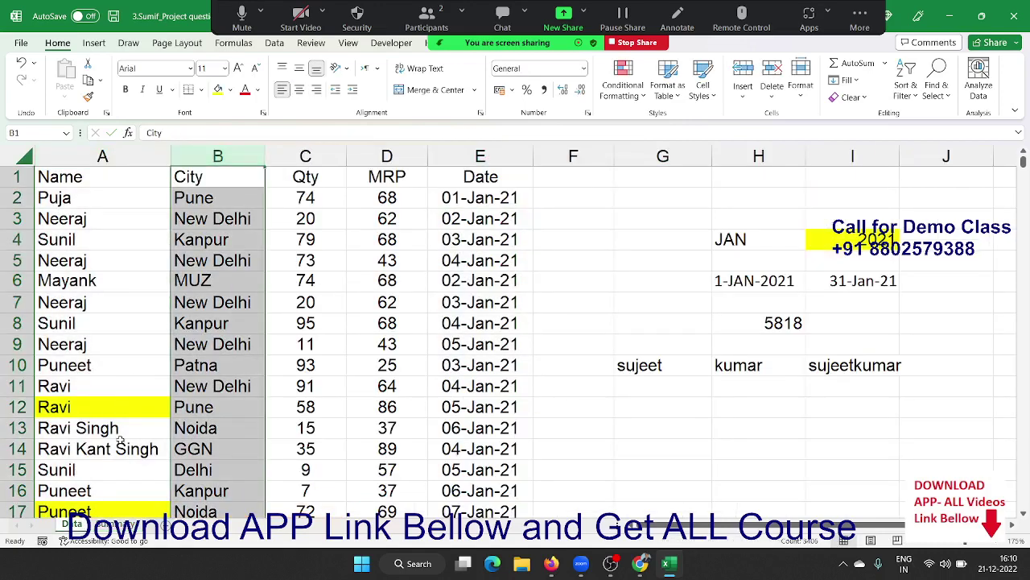
{"action": "left_click", "coordinate": [121, 525]}
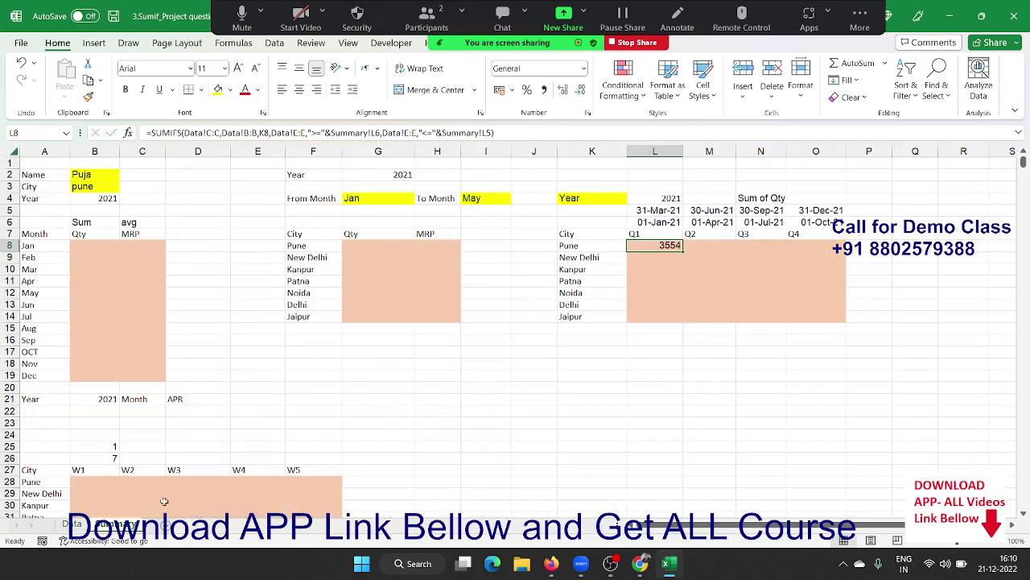
{"action": "double_click", "coordinate": [670, 245]}
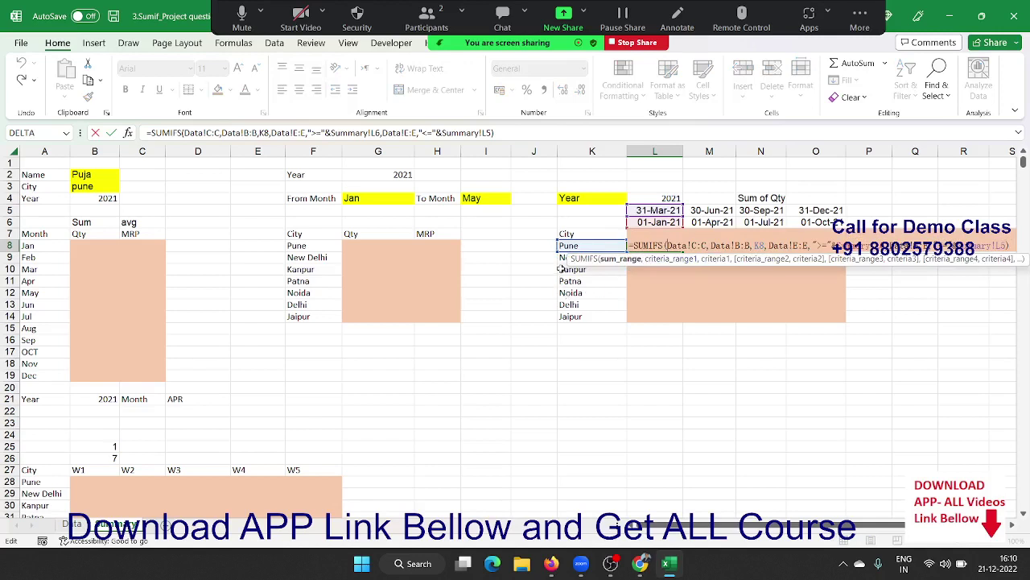
{"action": "key", "text": "Escape"}
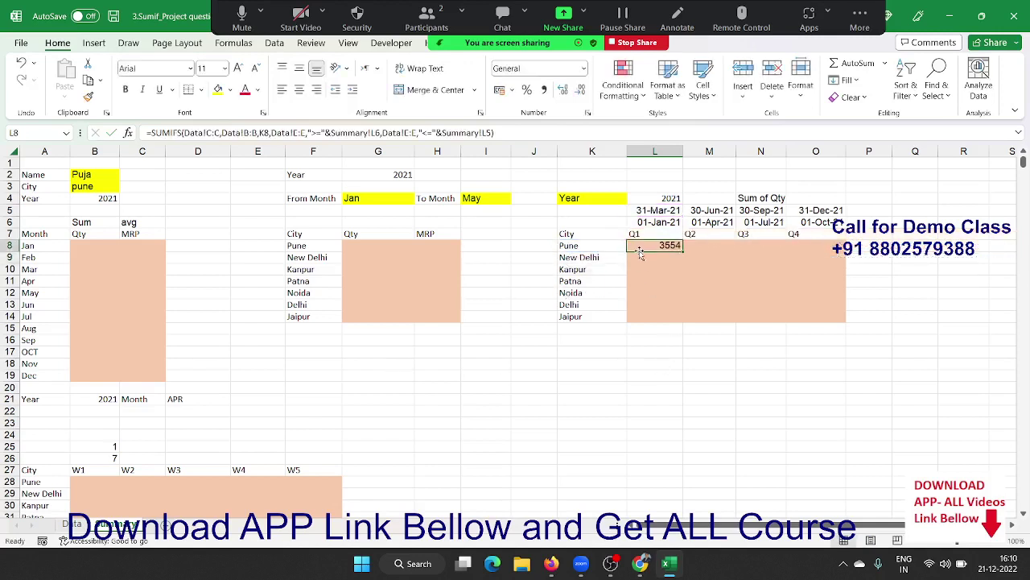
{"action": "left_click", "coordinate": [652, 221]}
{"action": "left_click", "coordinate": [681, 243]}
Delete the leftover helper numbers 1 and 7 in B25:B26
{"action": "scroll", "coordinate": [137, 435], "scroll_direction": "down", "scroll_amount": 2}
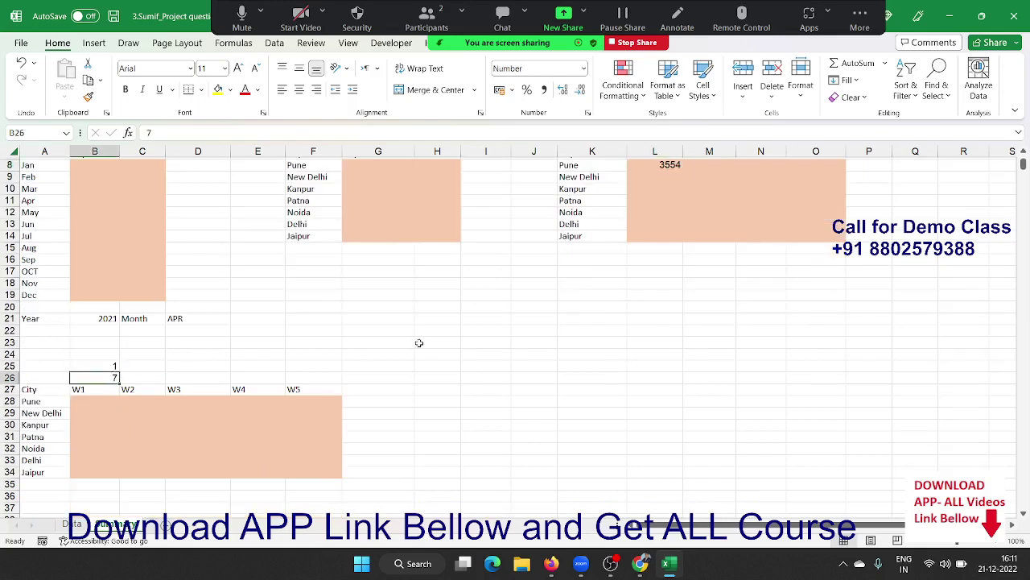
{"action": "key", "text": "Up"}
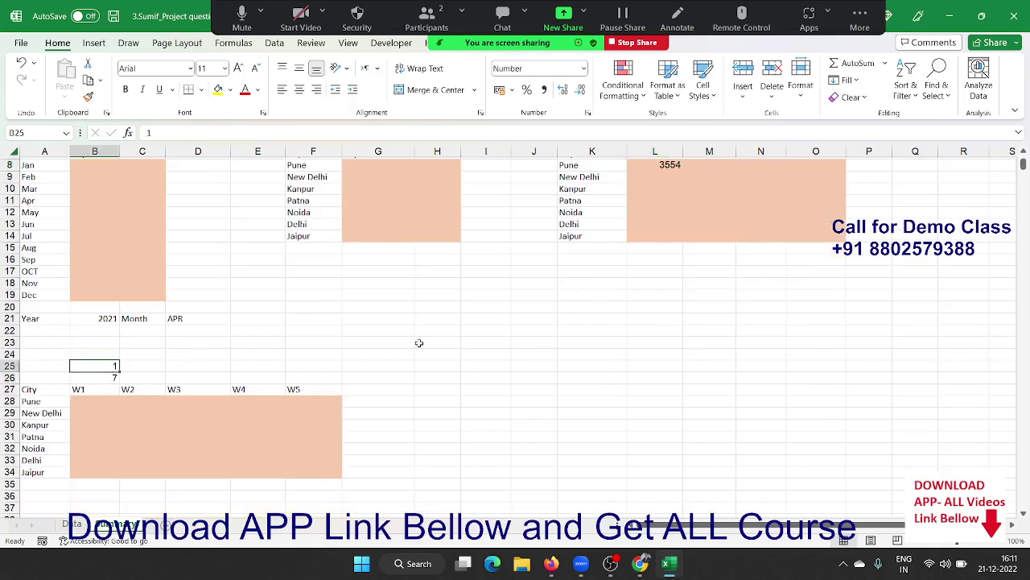
{"action": "key", "text": "shift+Down"}
{"action": "key", "text": "Delete"}
{"action": "key", "text": "Down"}
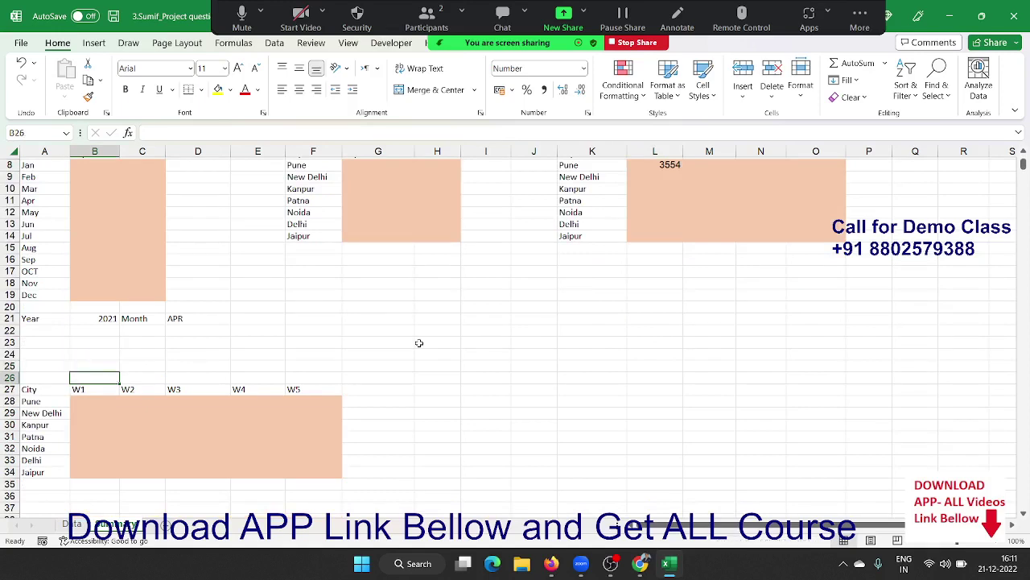
{"action": "key", "text": "Down"}
{"action": "key", "text": "Up"}
Enter ="1-"&D21&"-"&B21 in E21 to build the start date 1-APR-2021
{"action": "key", "text": "Up"}
{"action": "key", "text": "Up"}
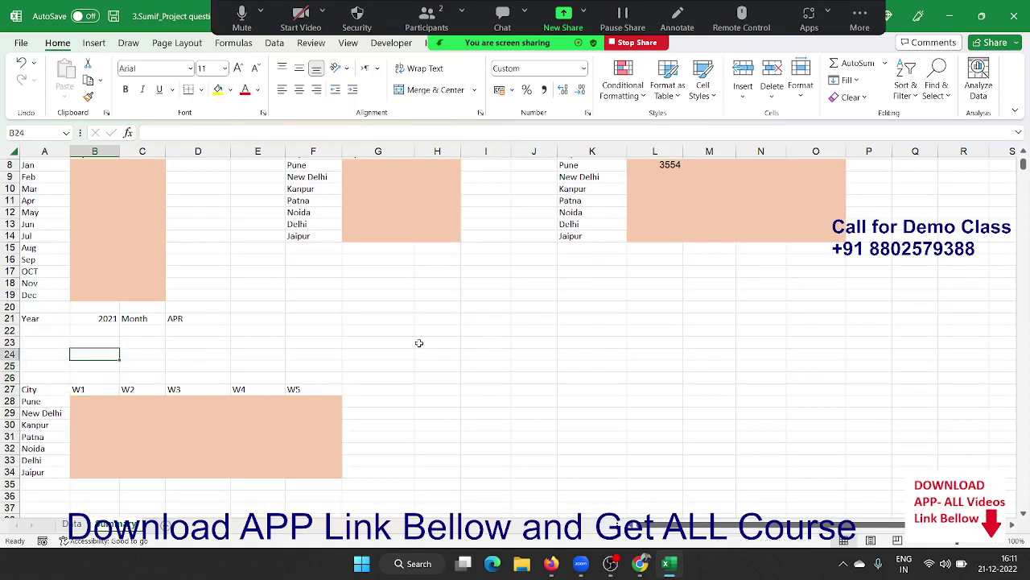
{"action": "key", "text": "Up"}
{"action": "key", "text": "Up"}
{"action": "key", "text": "Up"}
{"action": "key", "text": "Right"}
{"action": "key", "text": "Right"}
{"action": "key", "text": "Right"}
{"action": "key", "text": "Right"}
{"action": "key", "text": "Left"}
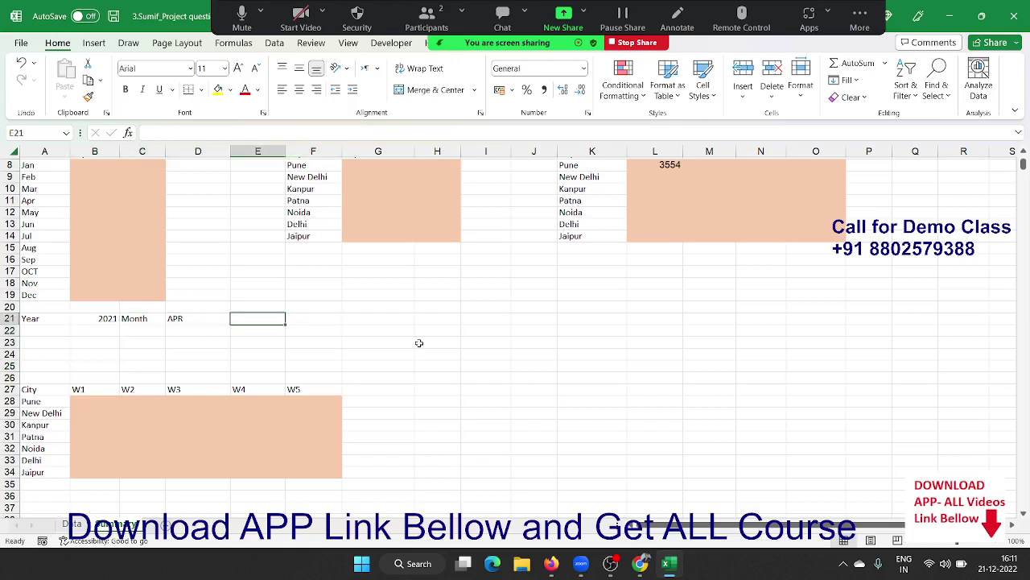
{"action": "type", "text": "\"1-"}
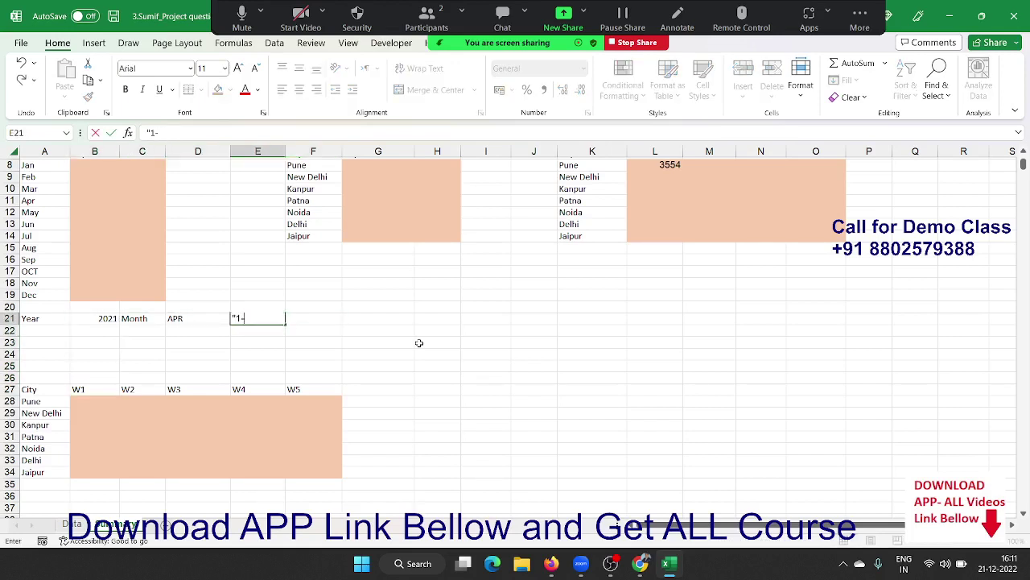
{"action": "type", "text": "\"&"}
{"action": "key", "text": "Left"}
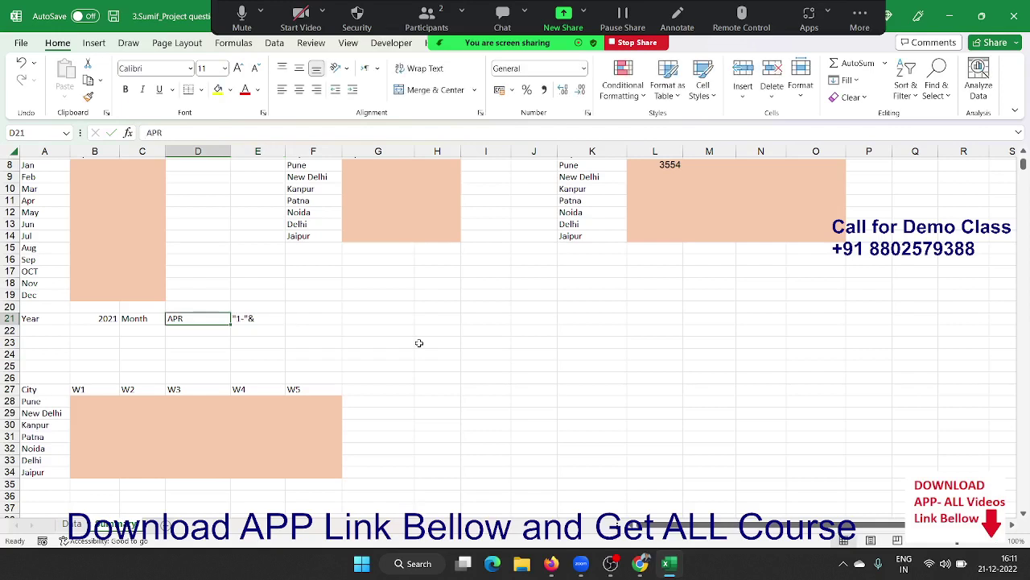
{"action": "key", "text": "Right"}
{"action": "key", "text": "F2"}
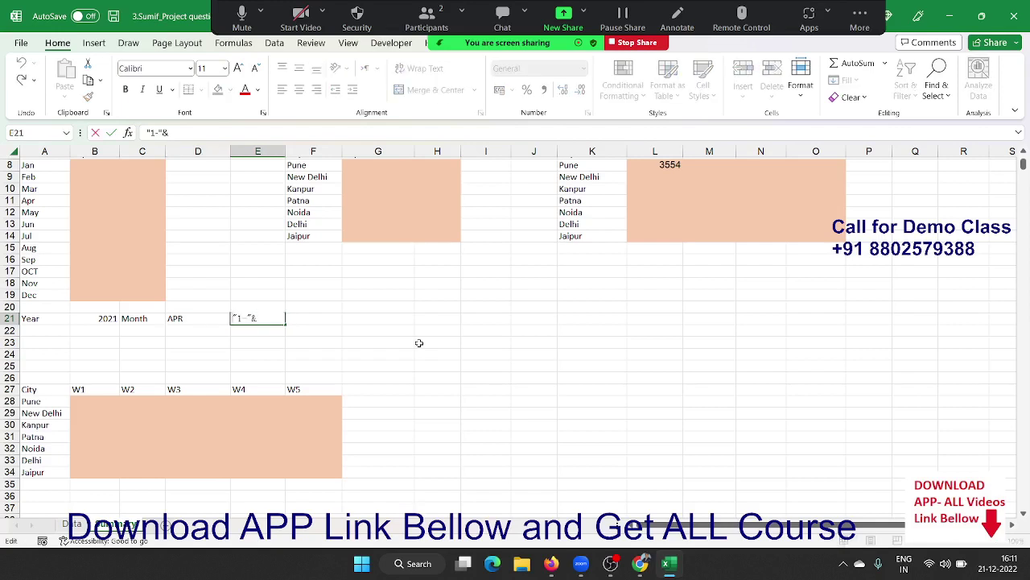
{"action": "type", "text": "="}
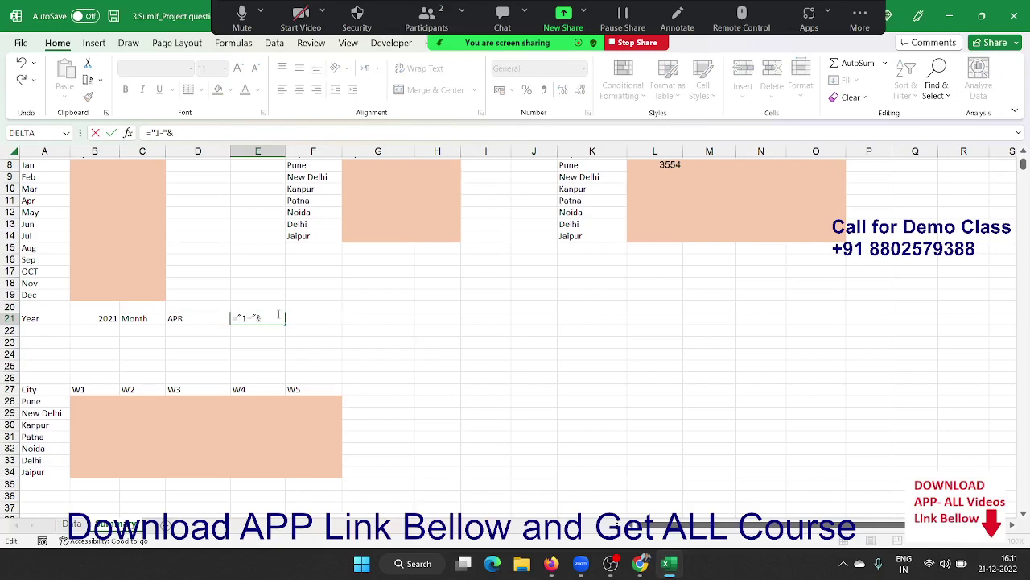
{"action": "left_click", "coordinate": [175, 318]}
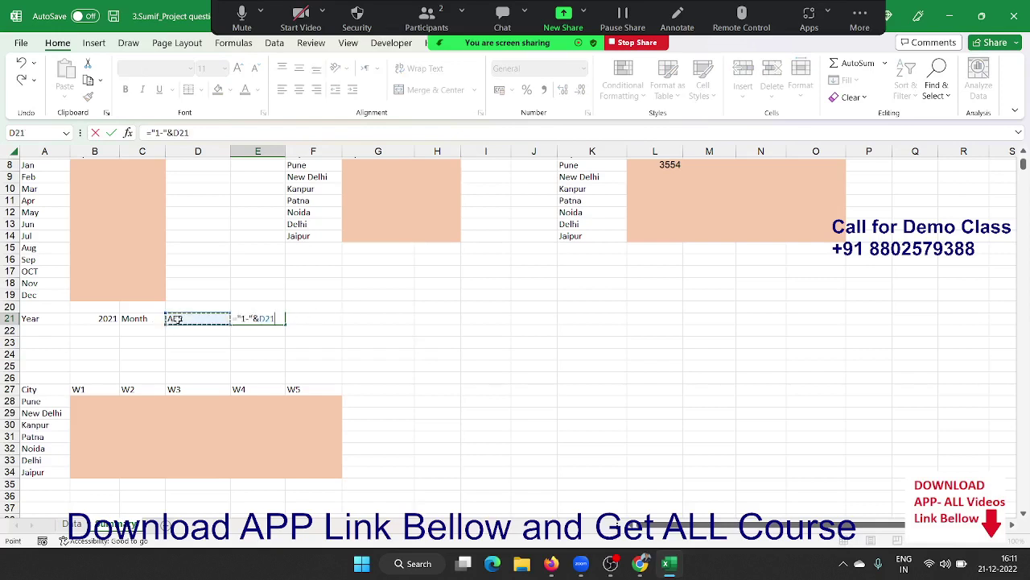
{"action": "type", "text": "&\""}
{"action": "type", "text": "-\"&"}
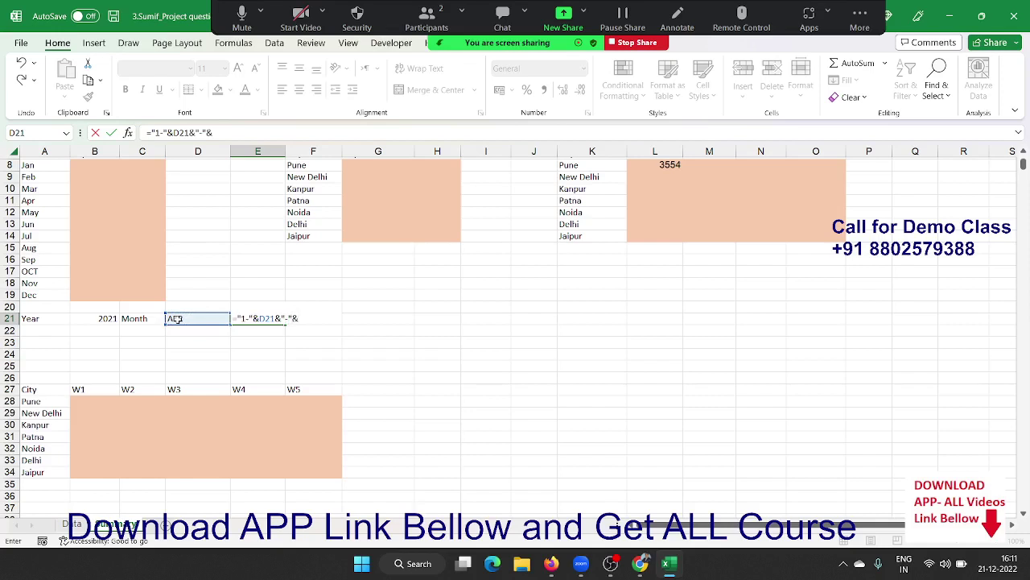
{"action": "left_click", "coordinate": [105, 318]}
{"action": "key", "text": "Return"}
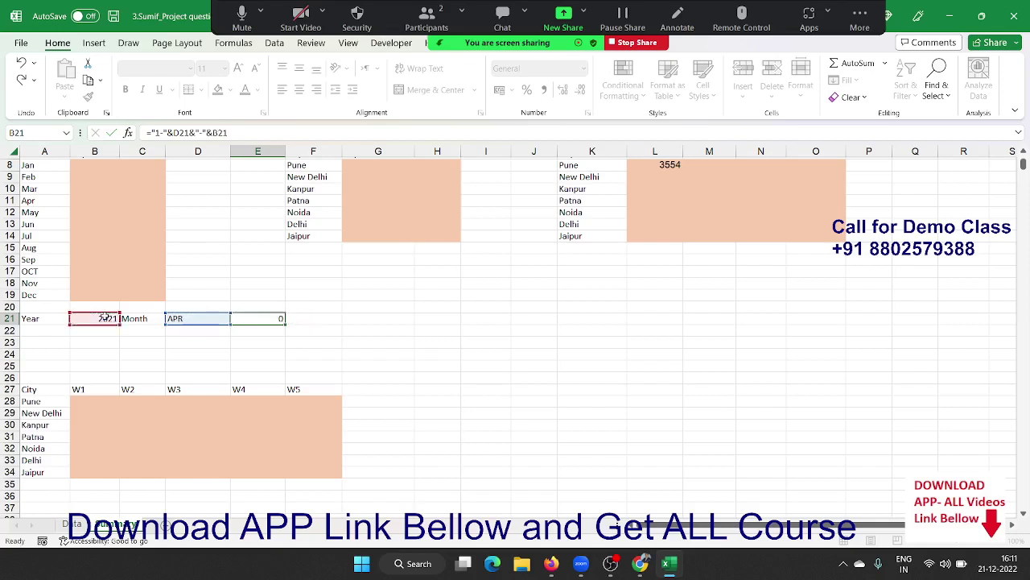
{"action": "key", "text": "Return"}
{"action": "key", "text": "Down"}
{"action": "key", "text": "Down"}
In B26, multiply the week number from RIGHT(B27) by 7 and copy it across to W5
{"action": "key", "text": "Left"}
{"action": "key", "text": "Left"}
{"action": "key", "text": "Left"}
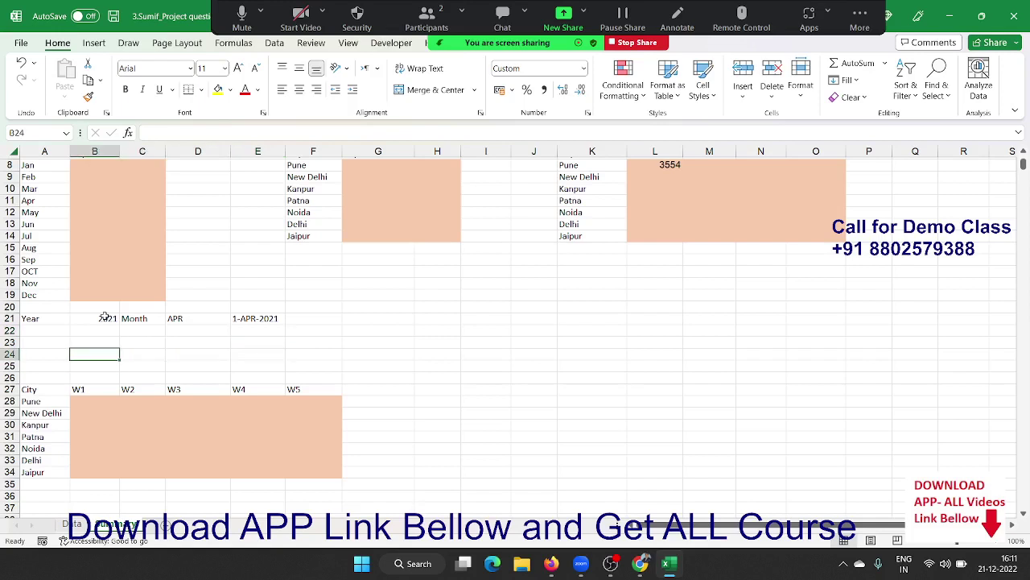
{"action": "key", "text": "Down"}
{"action": "key", "text": "Down"}
{"action": "type", "text": "=ri"}
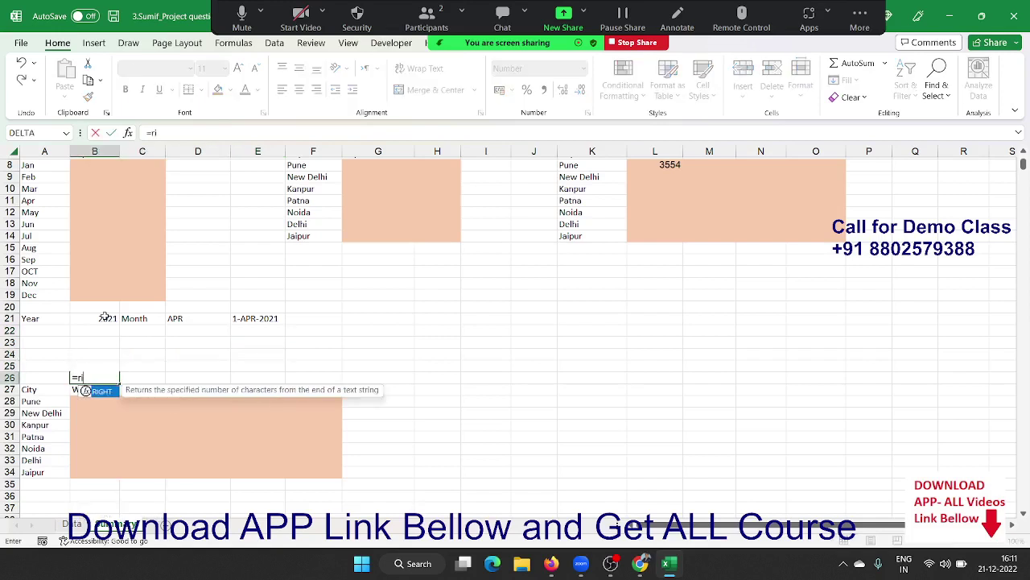
{"action": "key", "text": "Tab"}
{"action": "key", "text": "Down"}
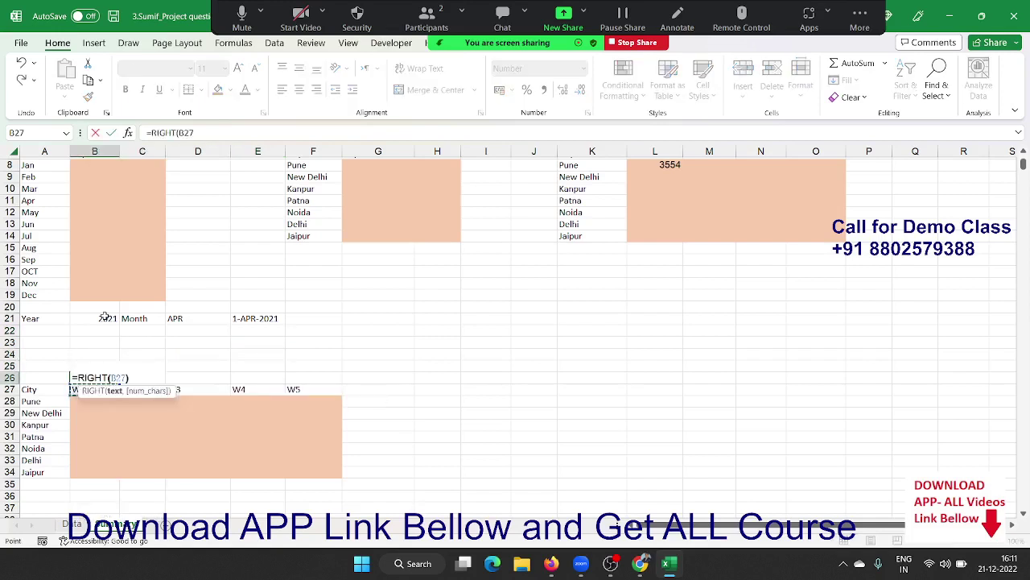
{"action": "type", "text": ")"}
{"action": "key", "text": "ctrl+Return"}
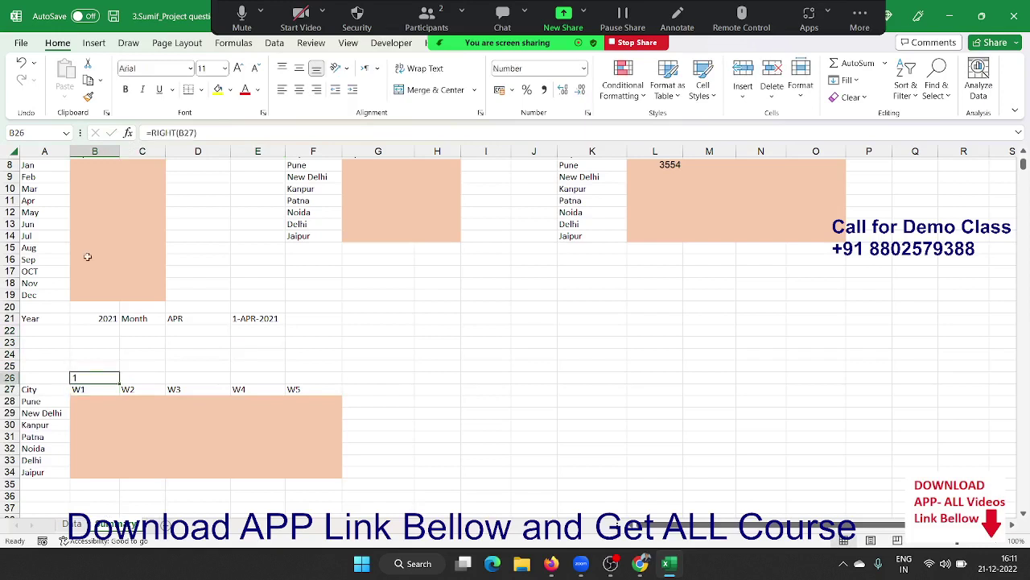
{"action": "left_click", "coordinate": [234, 132]}
{"action": "type", "text": "*"}
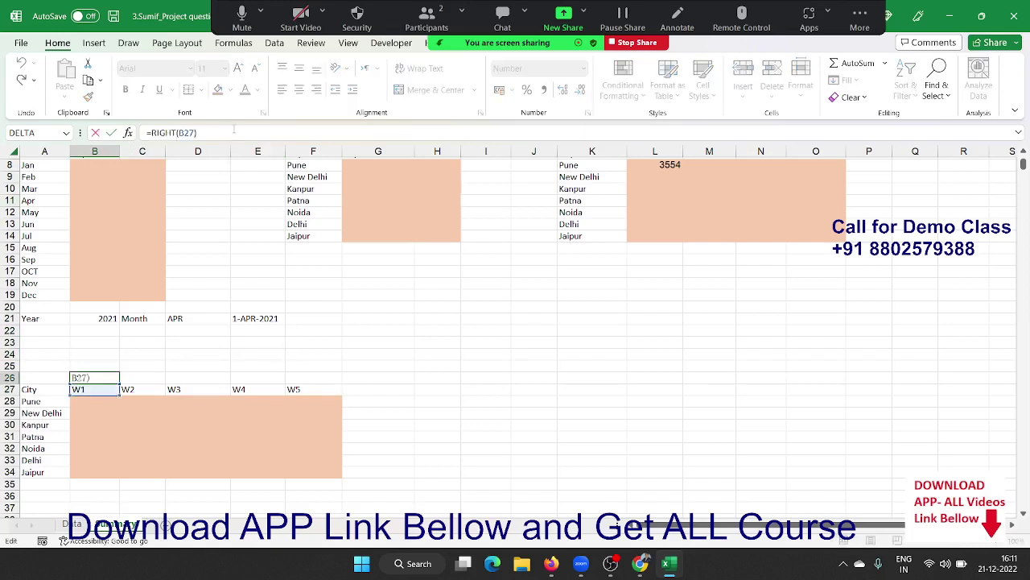
{"action": "type", "text": "7-6"}
{"action": "key", "text": "Escape"}
{"action": "key", "text": "Down"}
{"action": "key", "text": "Up"}
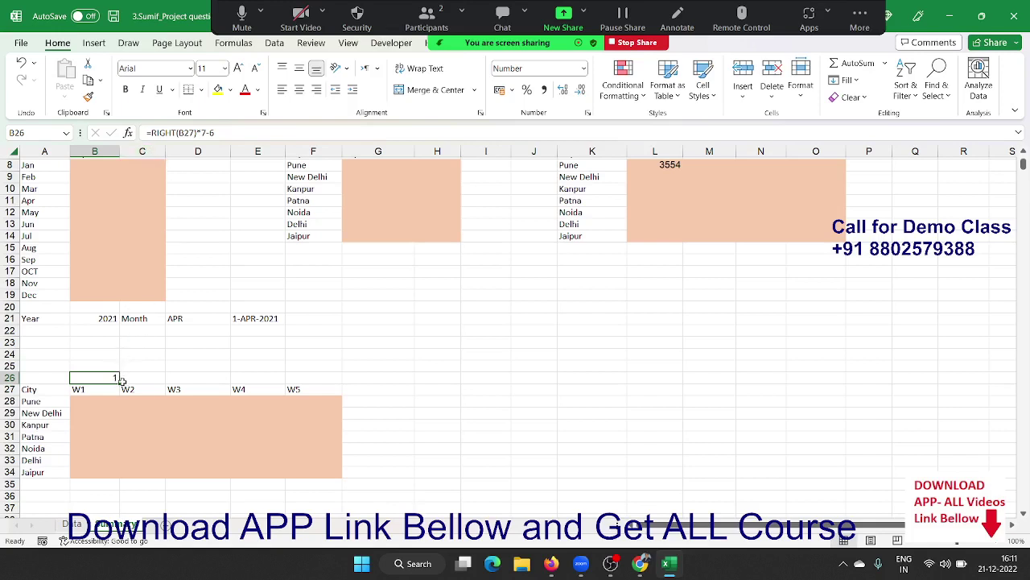
{"action": "left_click_drag", "start_coordinate": [119, 382], "coordinate": [322, 376]}
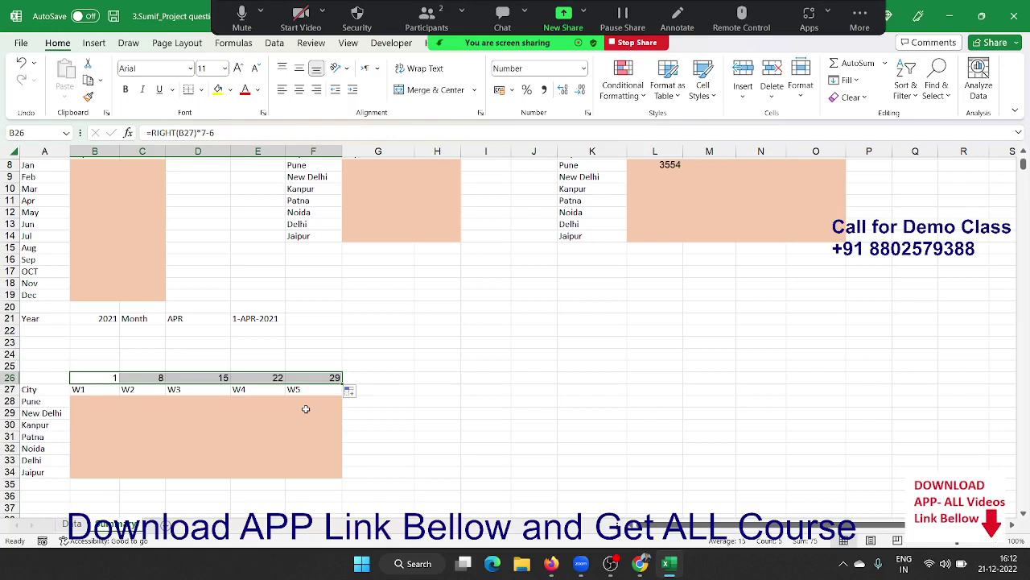
Turn B26 into the date formula =(RIGHT(B27)*7-6)+$E$21-1 with a date format
{"action": "left_click", "coordinate": [92, 359]}
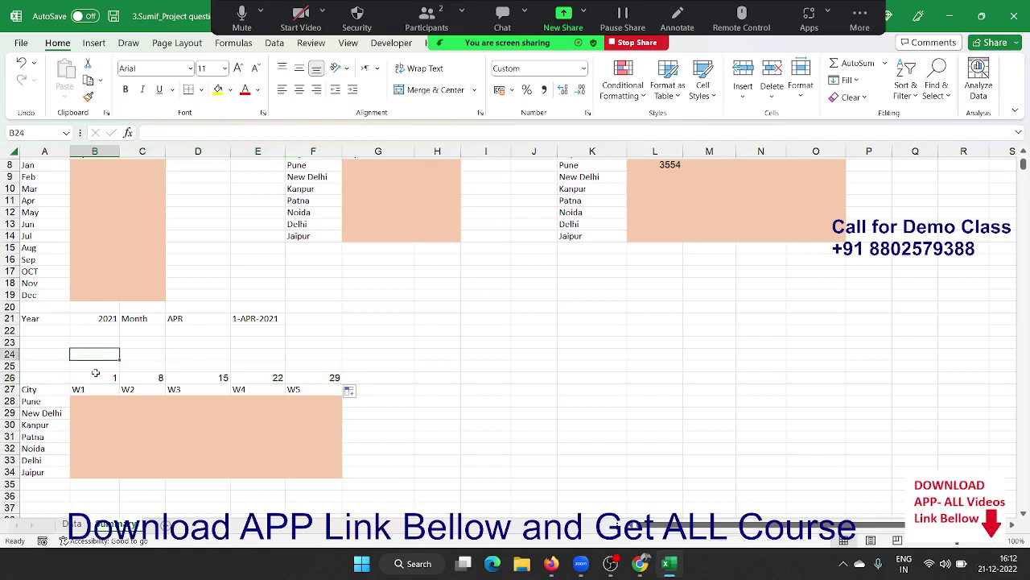
{"action": "left_click", "coordinate": [95, 372]}
{"action": "left_click", "coordinate": [305, 133]}
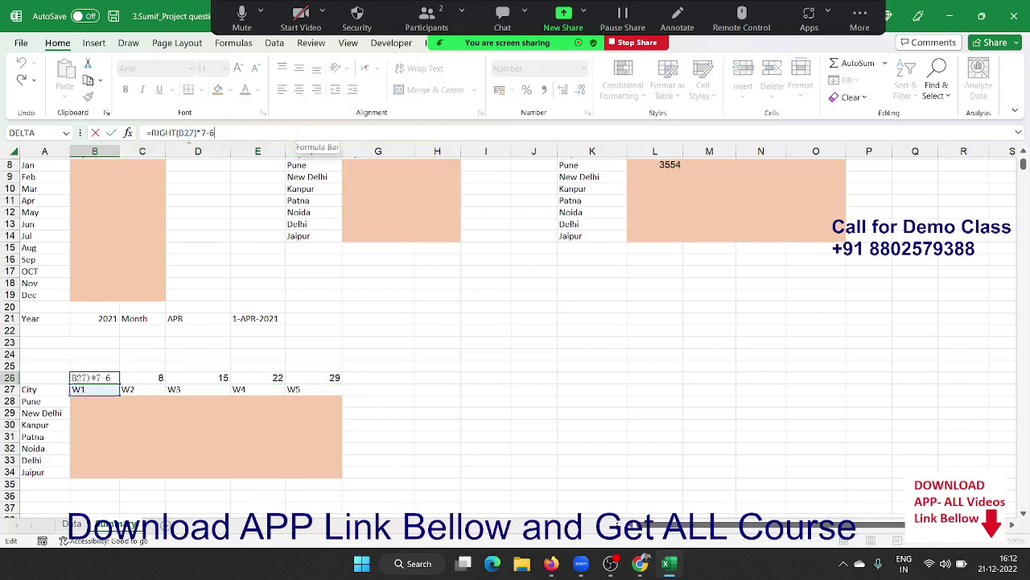
{"action": "key", "text": "Left"}
{"action": "key", "text": "Left"}
{"action": "key", "text": "Left"}
{"action": "key", "text": "Left"}
{"action": "key", "text": "Left"}
{"action": "key", "text": "Left"}
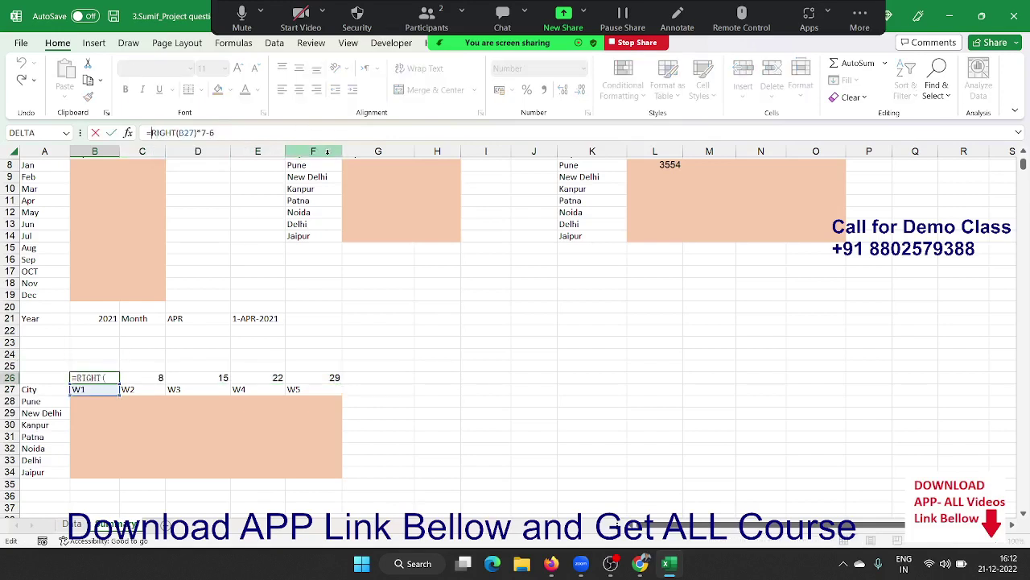
{"action": "type", "text": "("}
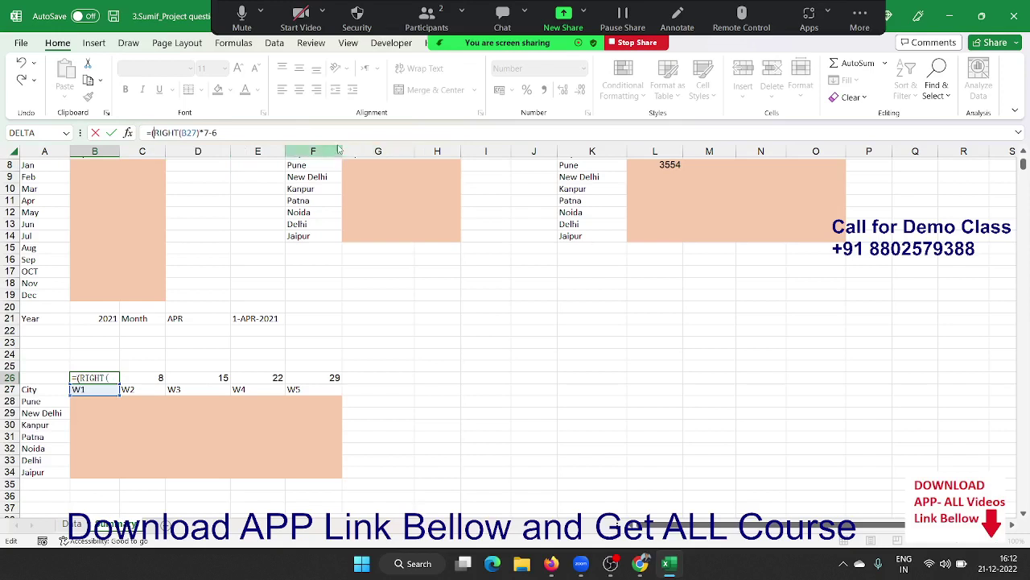
{"action": "left_click", "coordinate": [327, 138]}
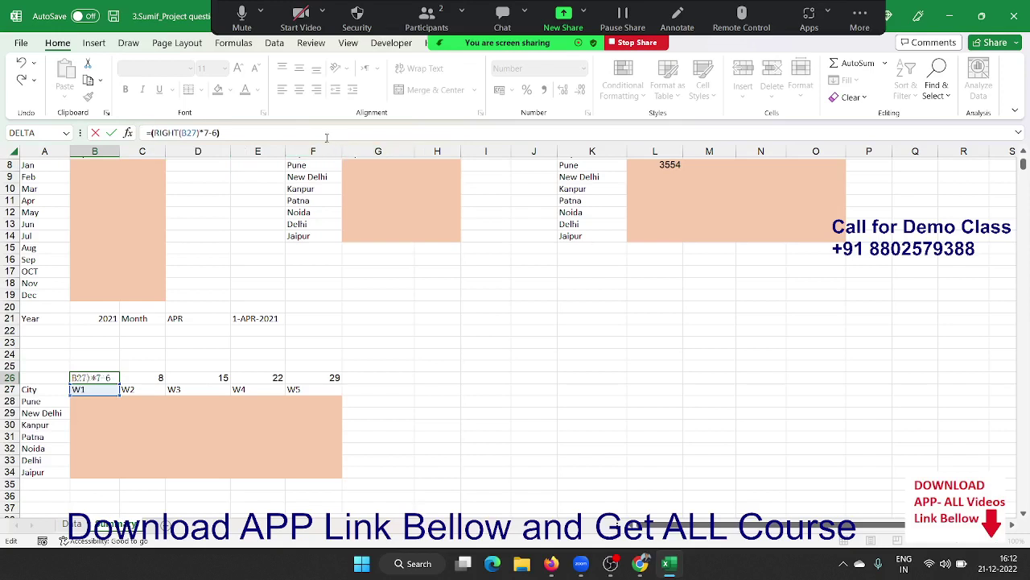
{"action": "type", "text": ")+"}
{"action": "left_click", "coordinate": [272, 318]}
{"action": "key", "text": "ctrl+Return"}
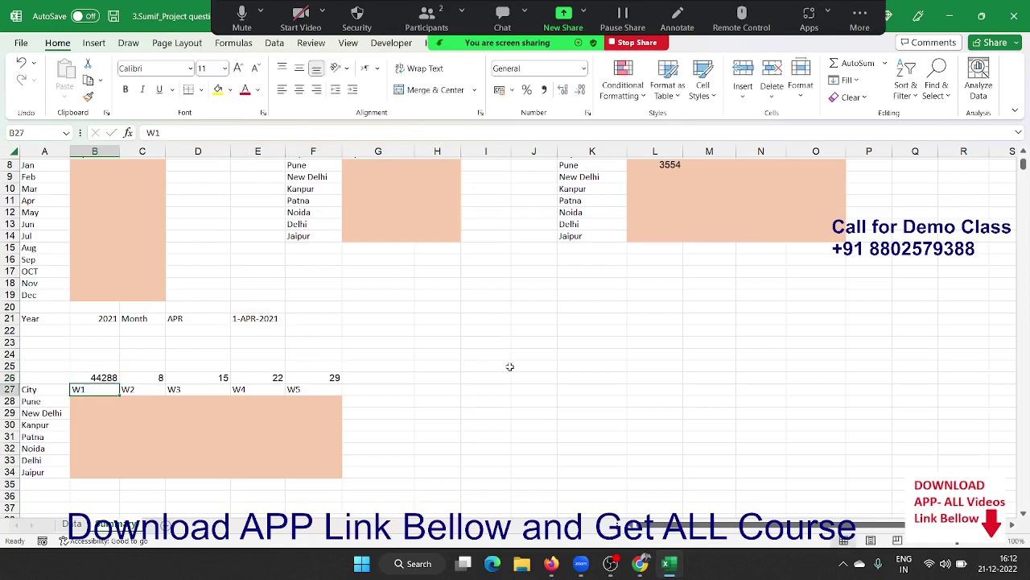
{"action": "key", "text": "ctrl+shift+3"}
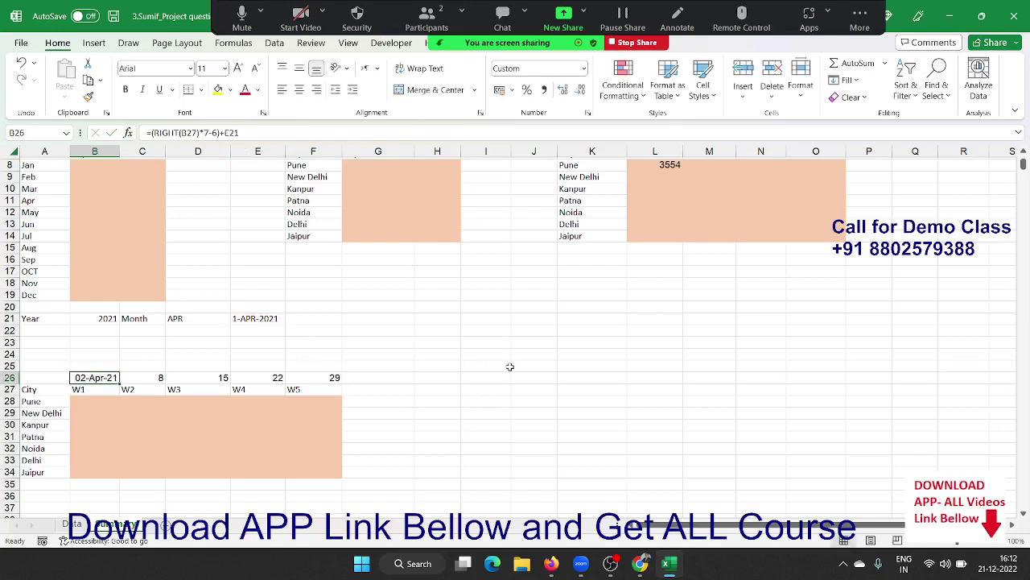
{"action": "key", "text": "F2"}
{"action": "type", "text": "-"}
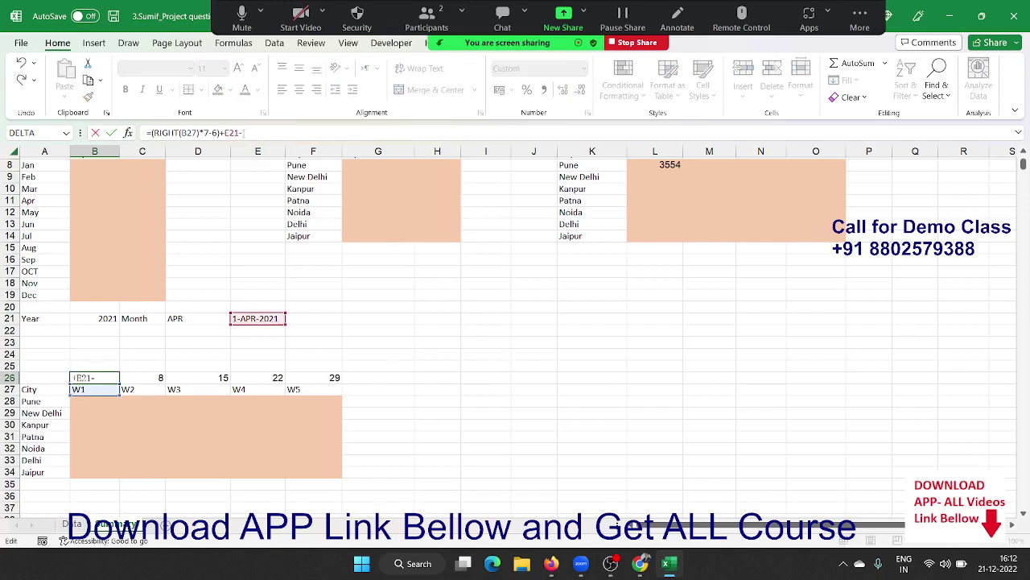
{"action": "type", "text": "1"}
{"action": "left_click", "coordinate": [226, 133]}
{"action": "key", "text": "F4"}
{"action": "key", "text": "Return"}
Fill the week-start formula across B26:F26, giving 01-Apr-21 through 29-Apr-21
{"action": "key", "text": "Up"}
{"action": "key", "text": "ctrl+shift+Right"}
{"action": "key", "text": "ctrl+r"}
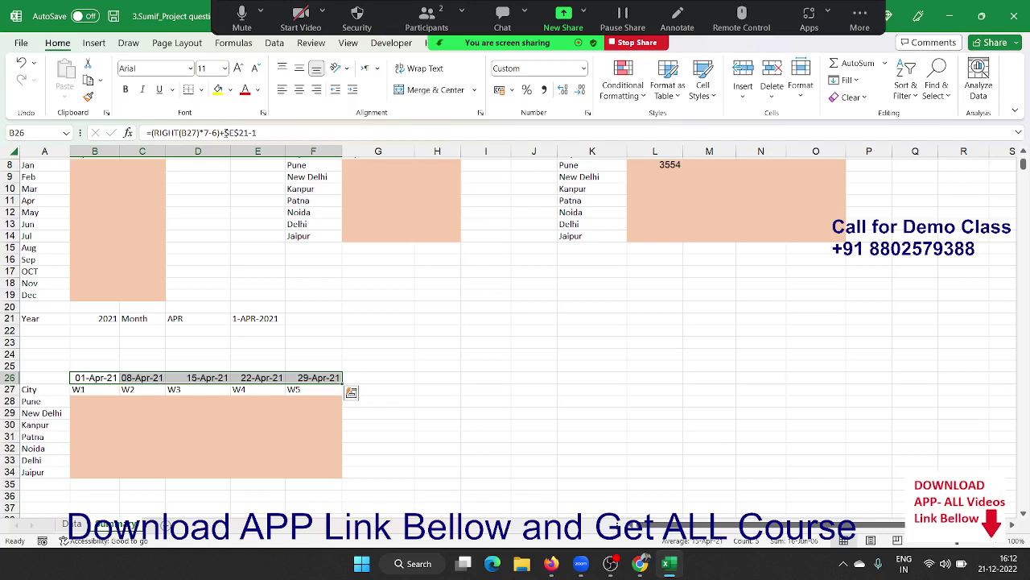
{"action": "key", "text": "Left"}
{"action": "key", "text": "Right"}
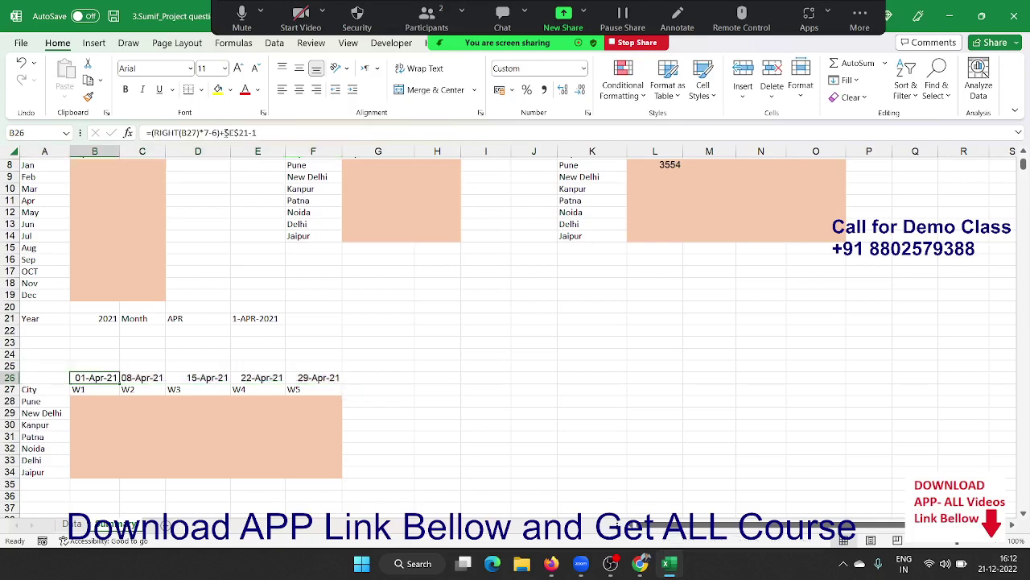
{"action": "left_click", "coordinate": [535, 286]}
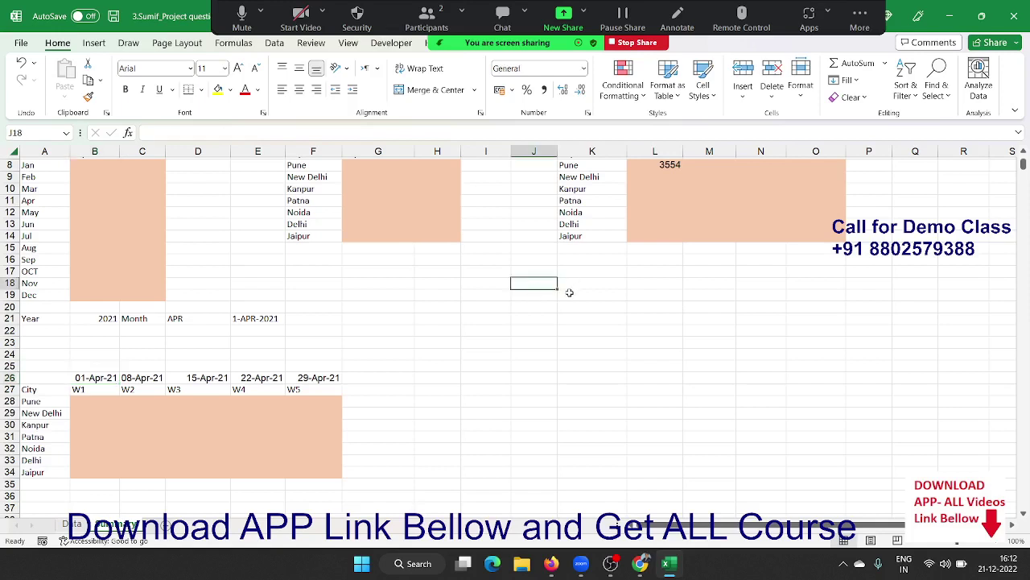
{"action": "type", "text": "1"}
{"action": "key", "text": "Return"}
{"action": "type", "text": "2"}
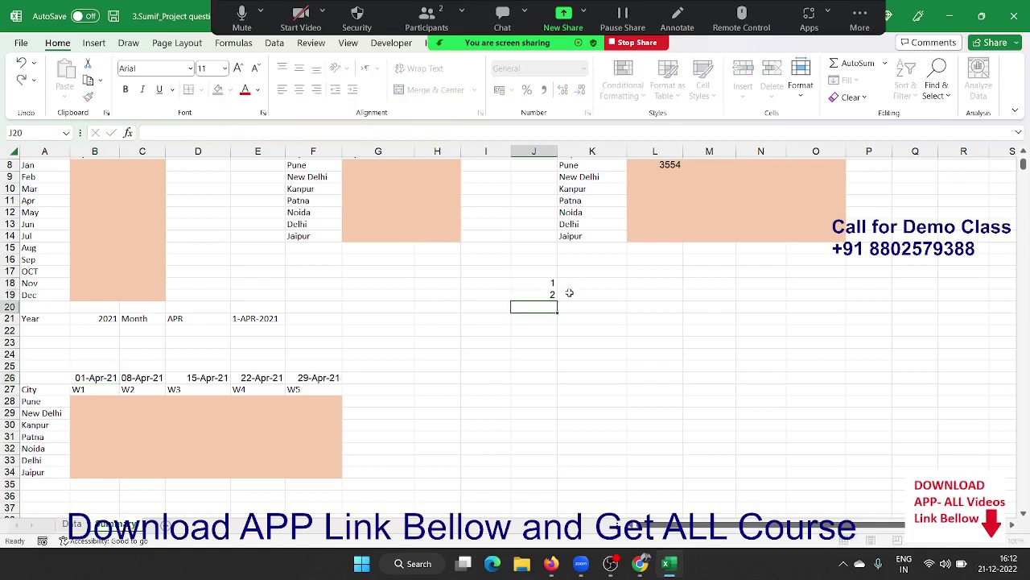
{"action": "key", "text": "Return"}
{"action": "type", "text": "3"}
{"action": "key", "text": "Return"}
{"action": "type", "text": "4"}
{"action": "key", "text": "Return"}
{"action": "type", "text": "5"}
{"action": "key", "text": "Return"}
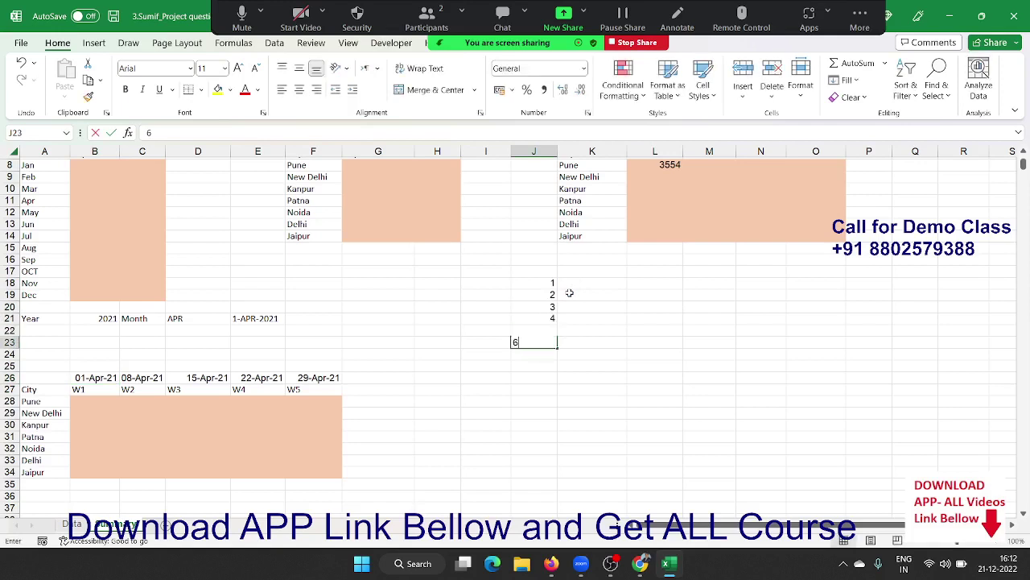
{"action": "type", "text": "6"}
{"action": "key", "text": "Return"}
{"action": "left_click_drag", "start_coordinate": [585, 282], "coordinate": [585, 343]}
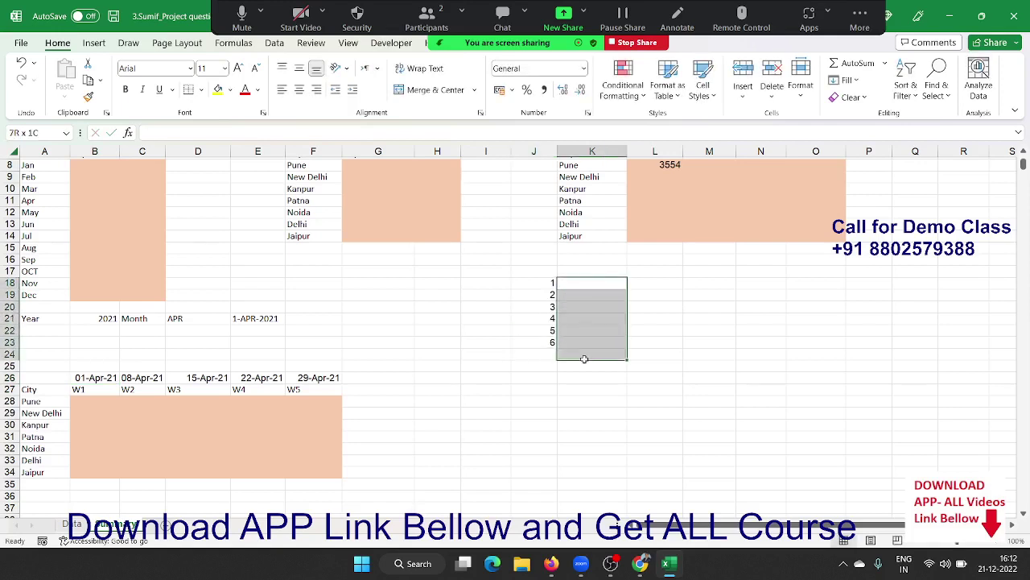
{"action": "left_click", "coordinate": [581, 284]}
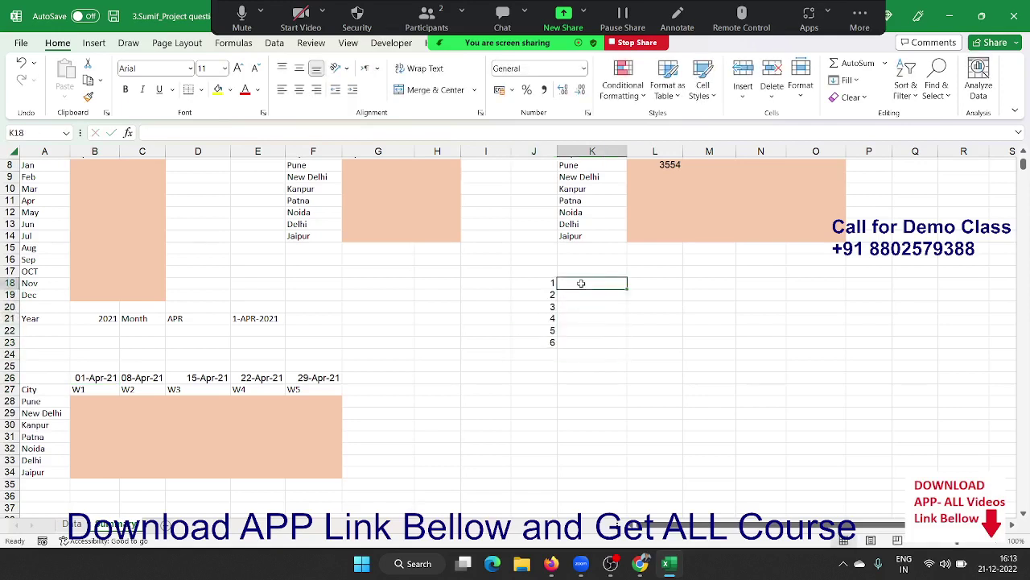
{"action": "type", "text": "="}
{"action": "key", "text": "Left"}
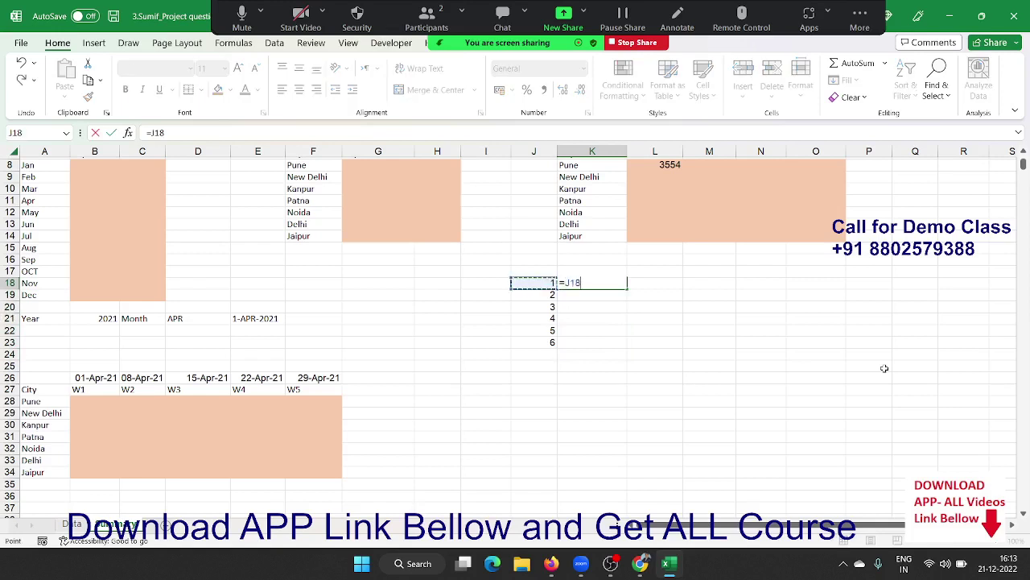
{"action": "type", "text": "*7"}
{"action": "type", "text": "-6"}
{"action": "key", "text": "Return"}
{"action": "key", "text": "Up"}
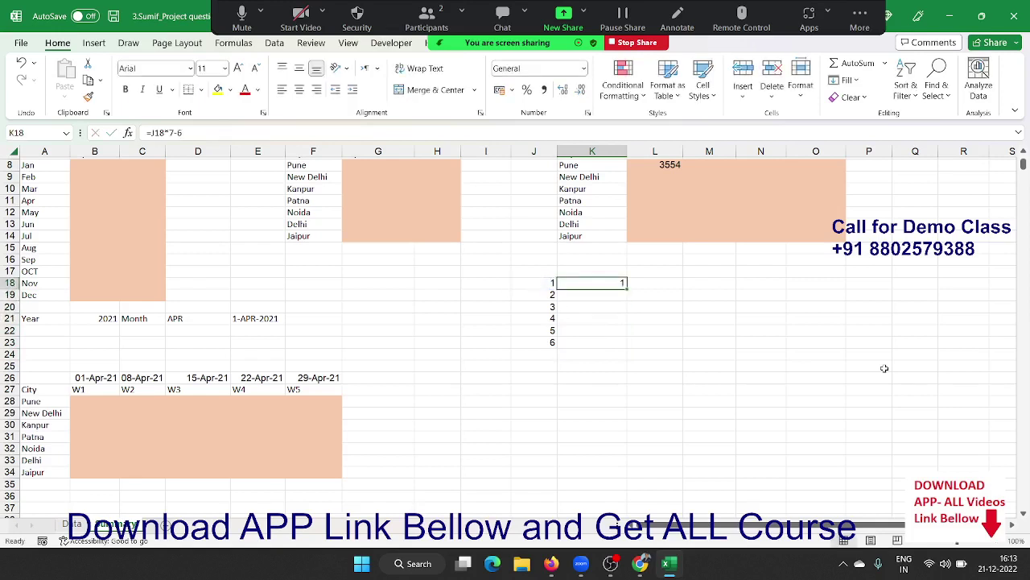
{"action": "left_click_drag", "start_coordinate": [627, 288], "coordinate": [627, 336]}
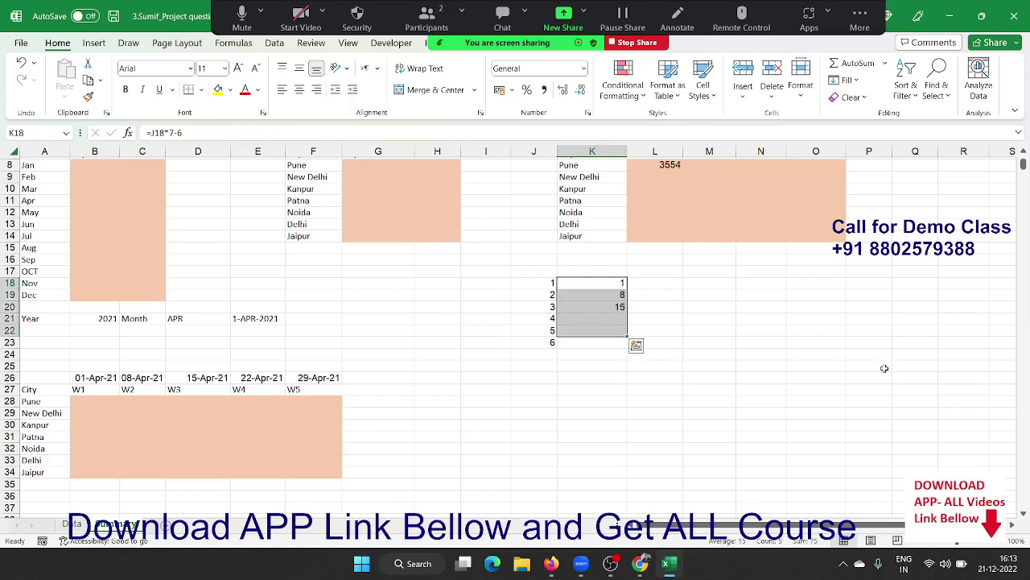
{"action": "key", "text": "Down"}
{"action": "key", "text": "Down"}
{"action": "key", "text": "Down"}
{"action": "key", "text": "Down"}
{"action": "key", "text": "shift+Down"}
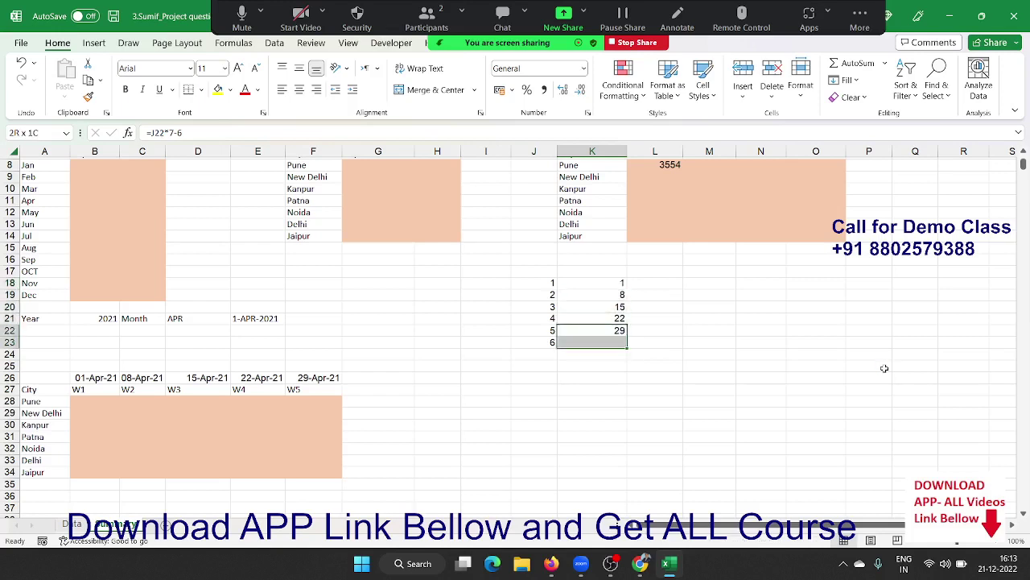
{"action": "key", "text": "ctrl+d"}
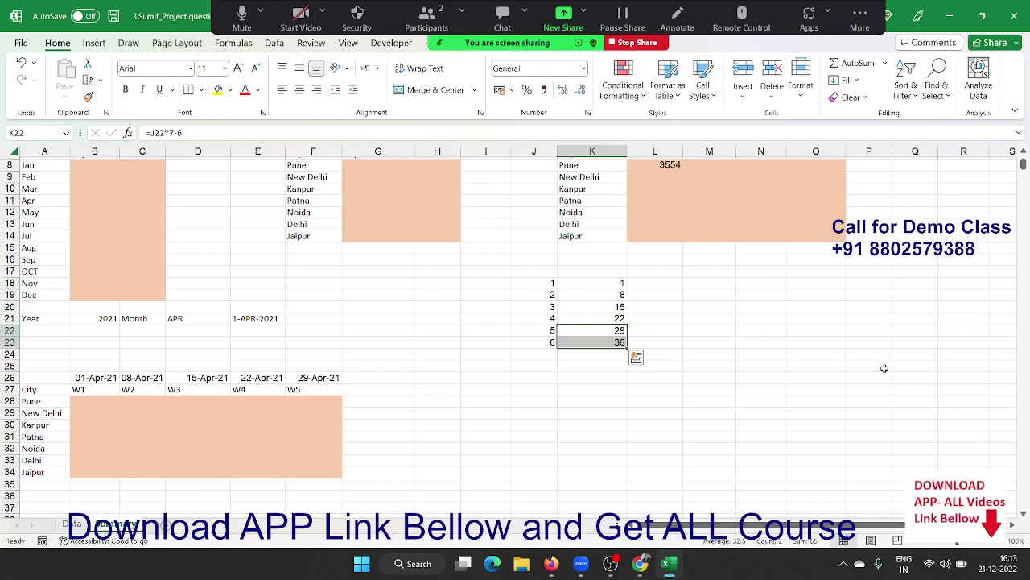
{"action": "left_click", "coordinate": [703, 284]}
{"action": "type", "text": "+"}
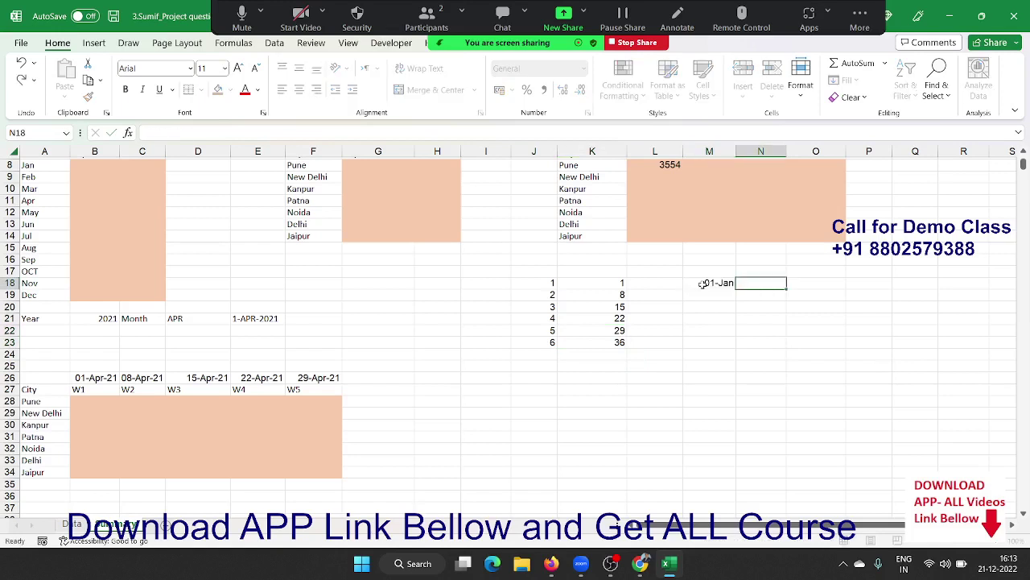
{"action": "left_click", "coordinate": [702, 283]}
{"action": "type", "text": "+1"}
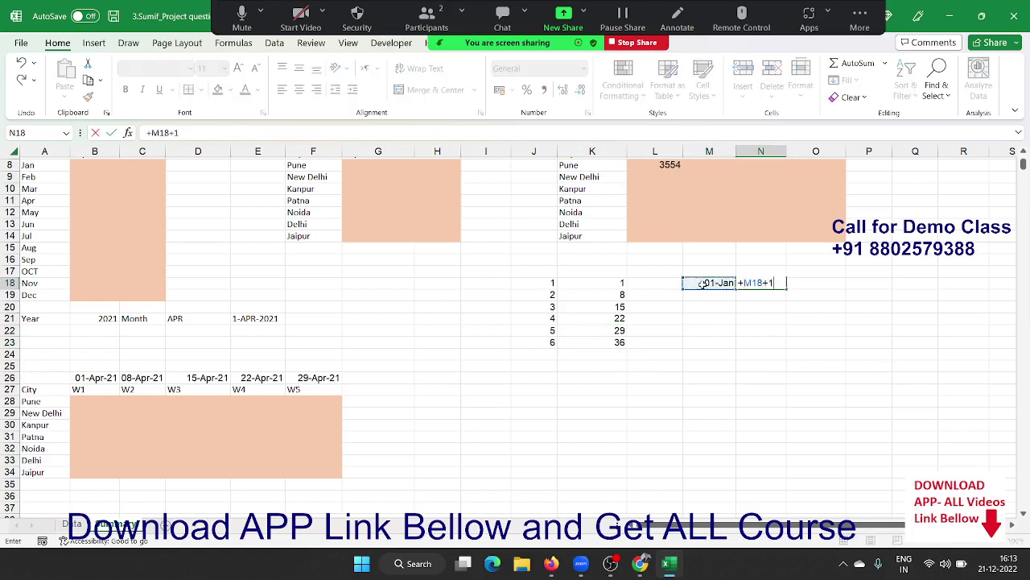
{"action": "key", "text": "ctrl+Return"}
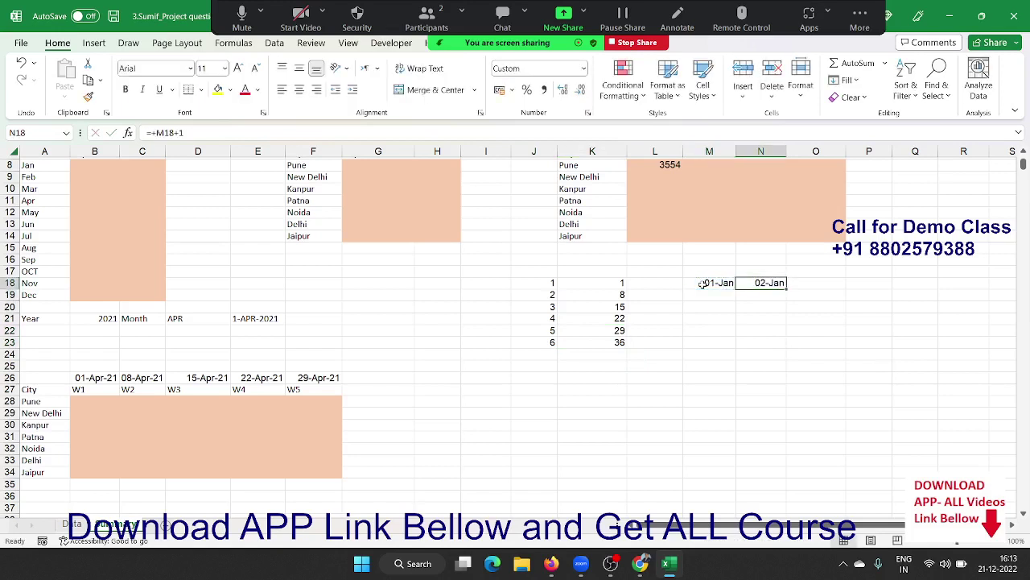
{"action": "left_click", "coordinate": [703, 283]}
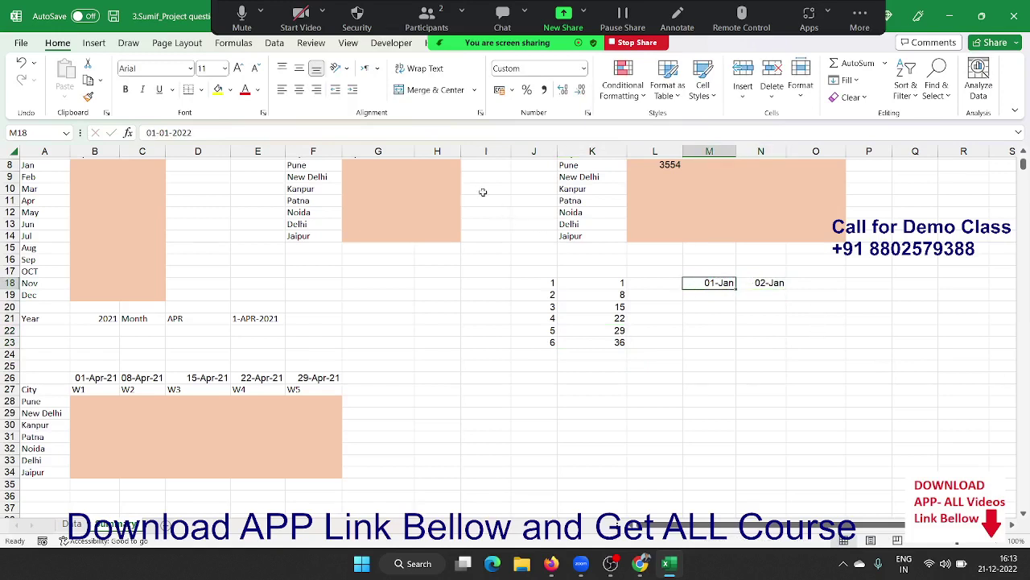
{"action": "left_click", "coordinate": [755, 281]}
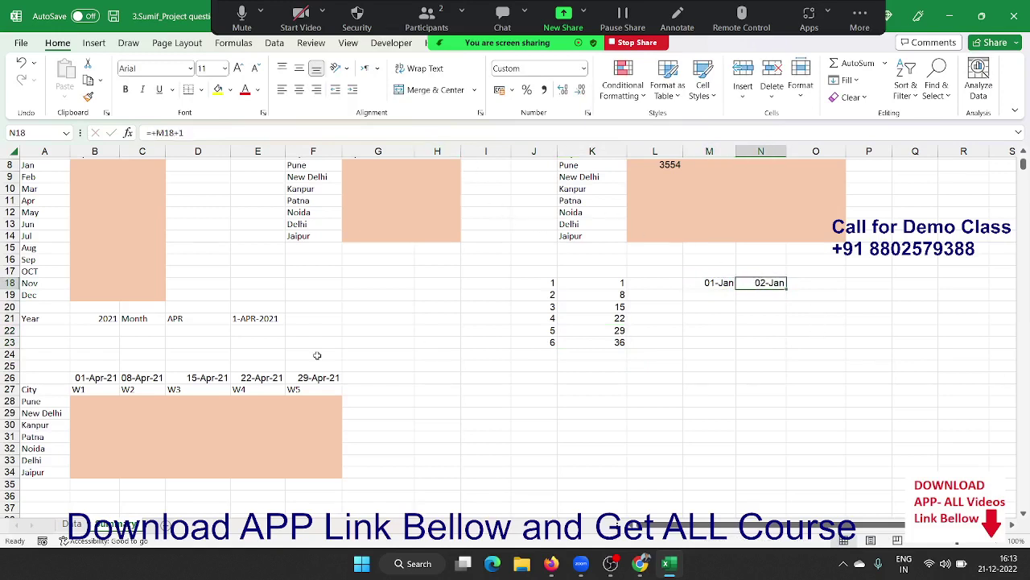
{"action": "left_click", "coordinate": [101, 377]}
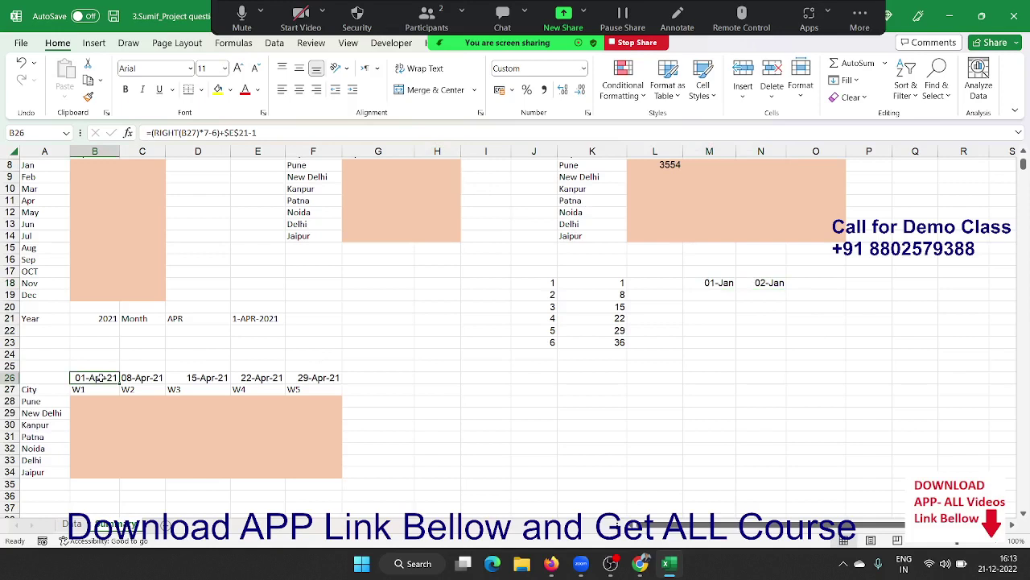
Enter =B26+6 in B25 as W1's week-end date, formatted as a date
{"action": "left_click", "coordinate": [127, 377]}
{"action": "left_click", "coordinate": [188, 379]}
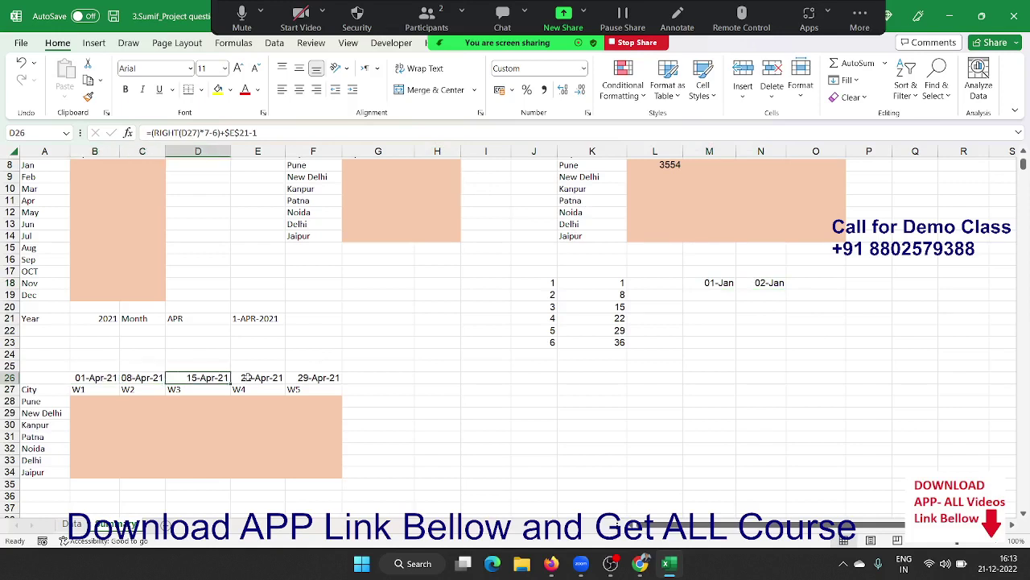
{"action": "left_click", "coordinate": [248, 377]}
{"action": "left_click", "coordinate": [351, 381]}
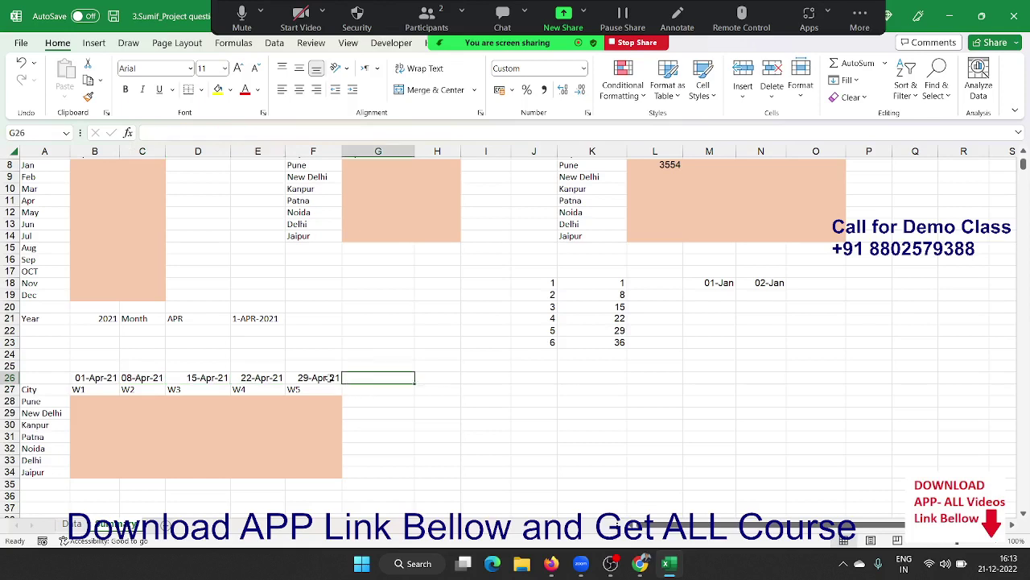
{"action": "left_click", "coordinate": [114, 364]}
{"action": "type", "text": "="}
{"action": "key", "text": "Down"}
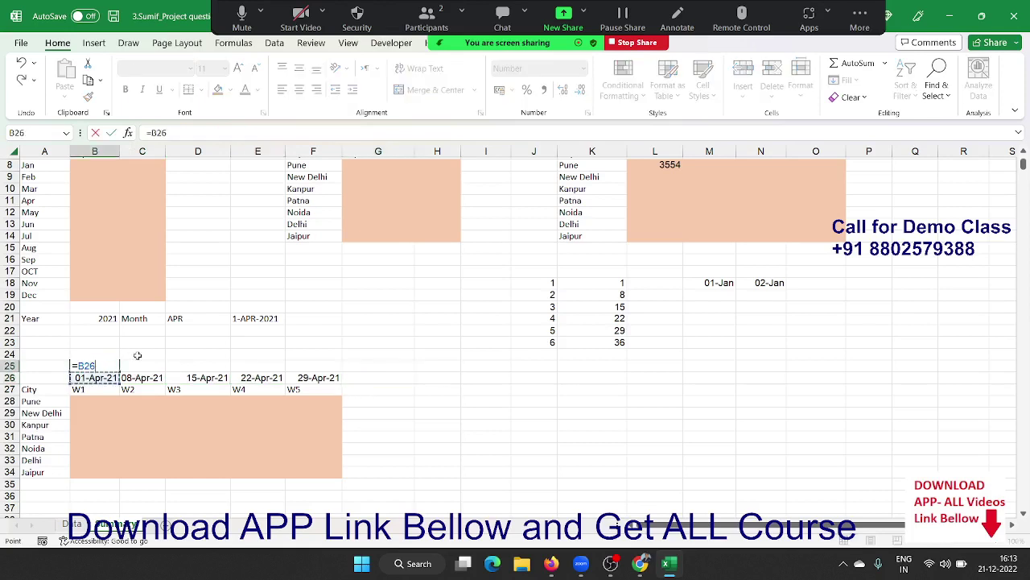
{"action": "type", "text": "+6"}
{"action": "key", "text": "Return"}
{"action": "key", "text": "Up"}
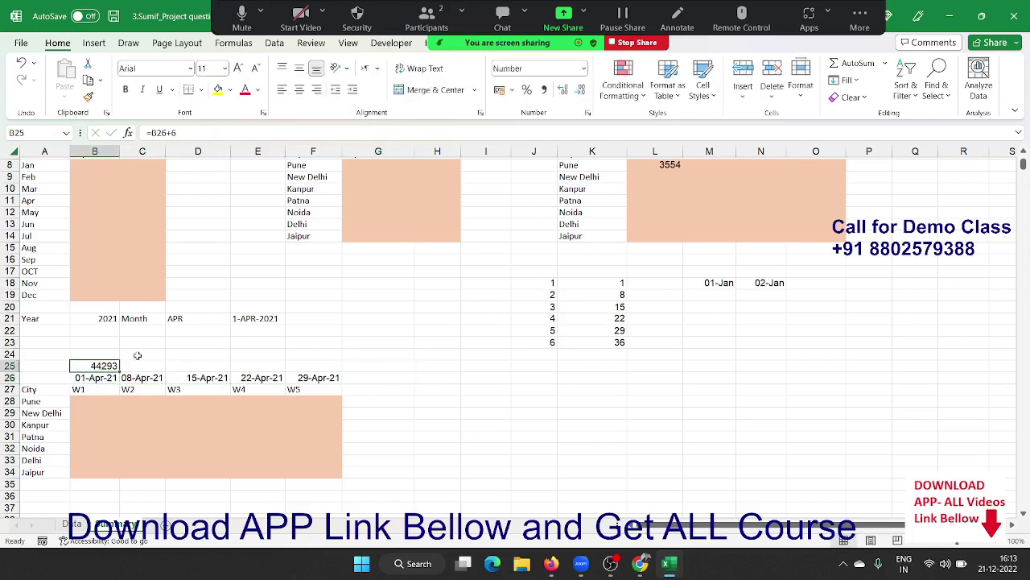
{"action": "key", "text": "ctrl+shift+3"}
Fill the week-end formula across B25:F25 for W2 through W5
{"action": "key", "text": "shift+Right"}
{"action": "key", "text": "shift+Right"}
{"action": "key", "text": "shift+Right"}
{"action": "key", "text": "shift+Right"}
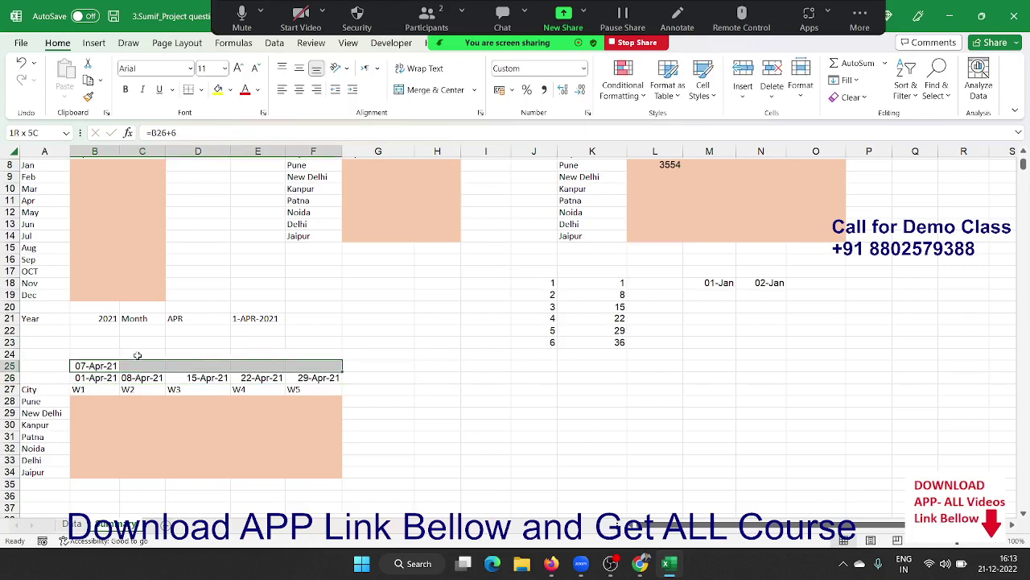
{"action": "key", "text": "ctrl+r"}
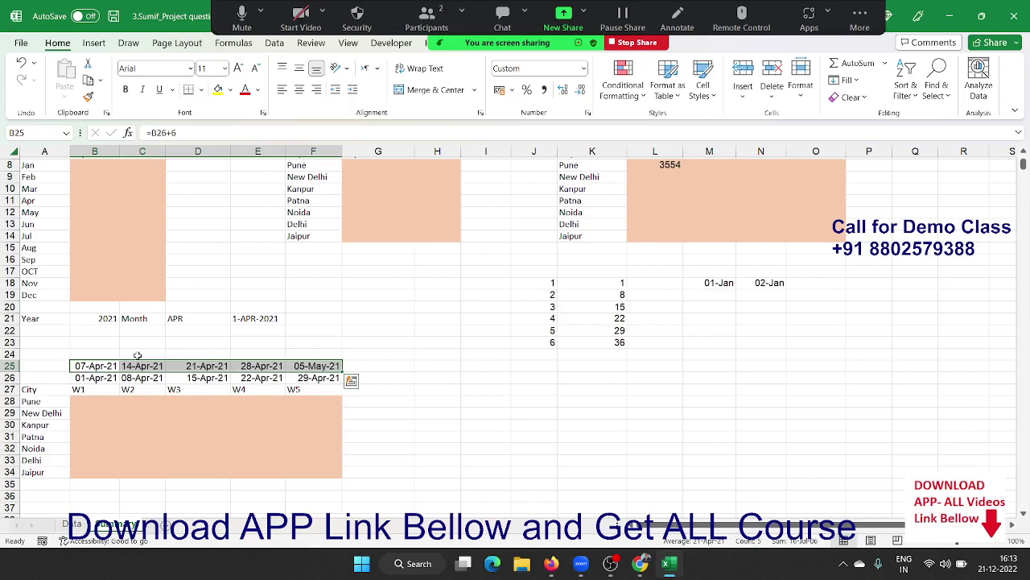
{"action": "key", "text": "Down"}
{"action": "key", "text": "shift+Up"}
{"action": "key", "text": "Right"}
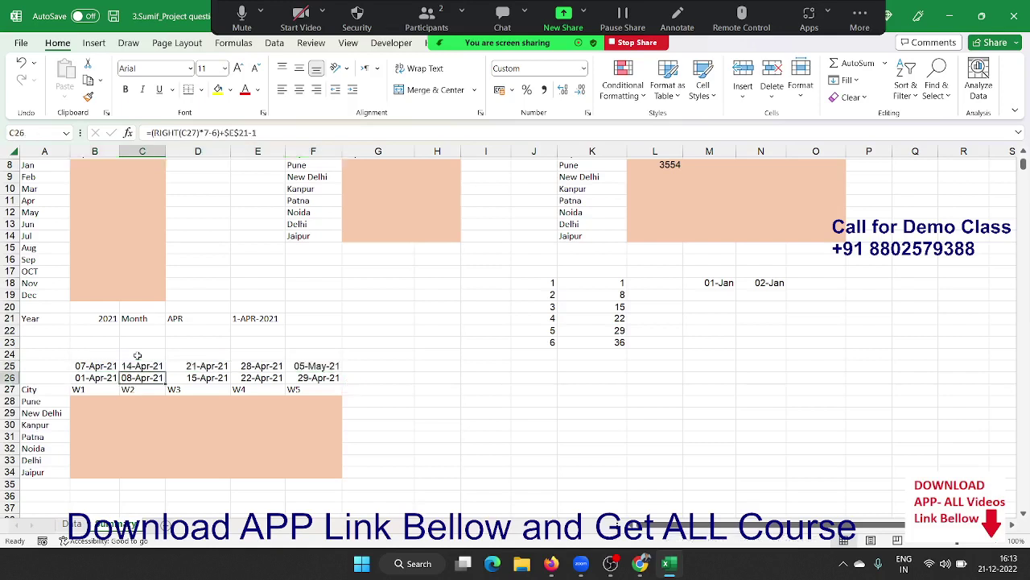
{"action": "key", "text": "shift+Up"}
{"action": "key", "text": "ctrl+r"}
{"action": "key", "text": "Right"}
{"action": "key", "text": "shift+Up"}
{"action": "key", "text": "ctrl+r"}
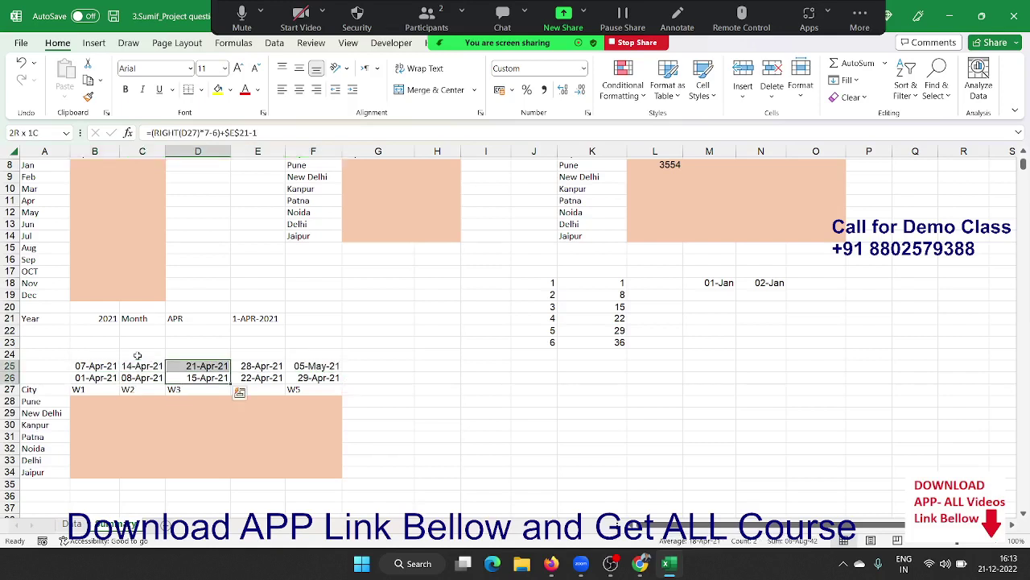
{"action": "key", "text": "Right"}
{"action": "key", "text": "Up"}
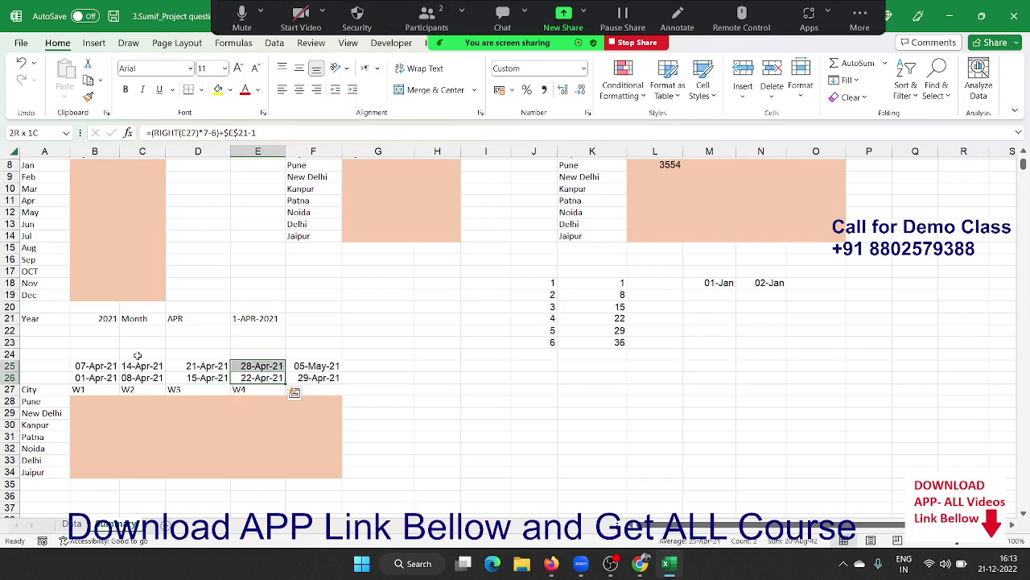
{"action": "key", "text": "Right"}
{"action": "key", "text": "F2"}
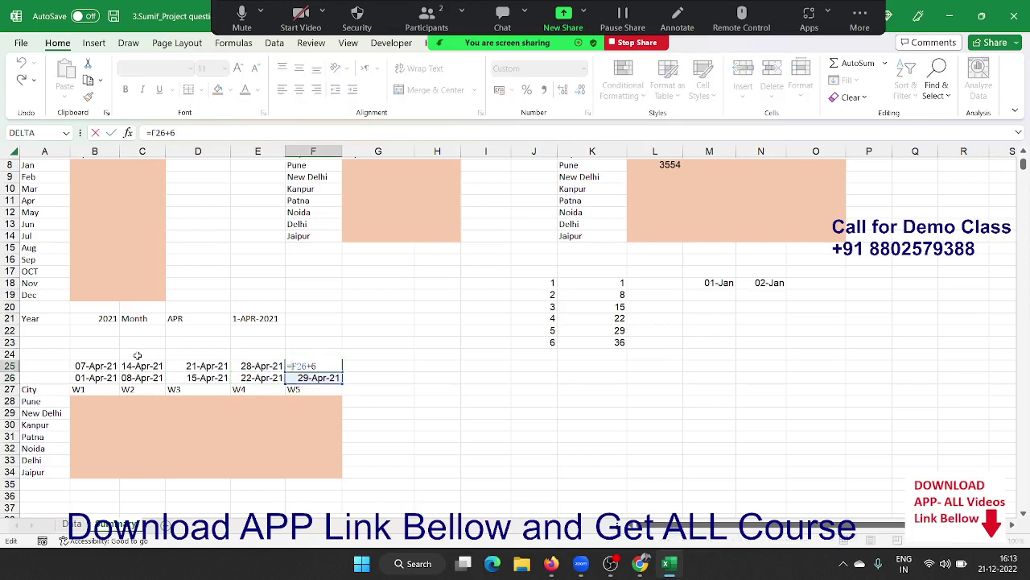
Replace F25's formula with =EOMONTH(F26,0) so the last week ends 30-Apr-21
{"action": "key", "text": "BackSpace"}
{"action": "key", "text": "BackSpace"}
{"action": "key", "text": "BackSpace"}
{"action": "key", "text": "BackSpace"}
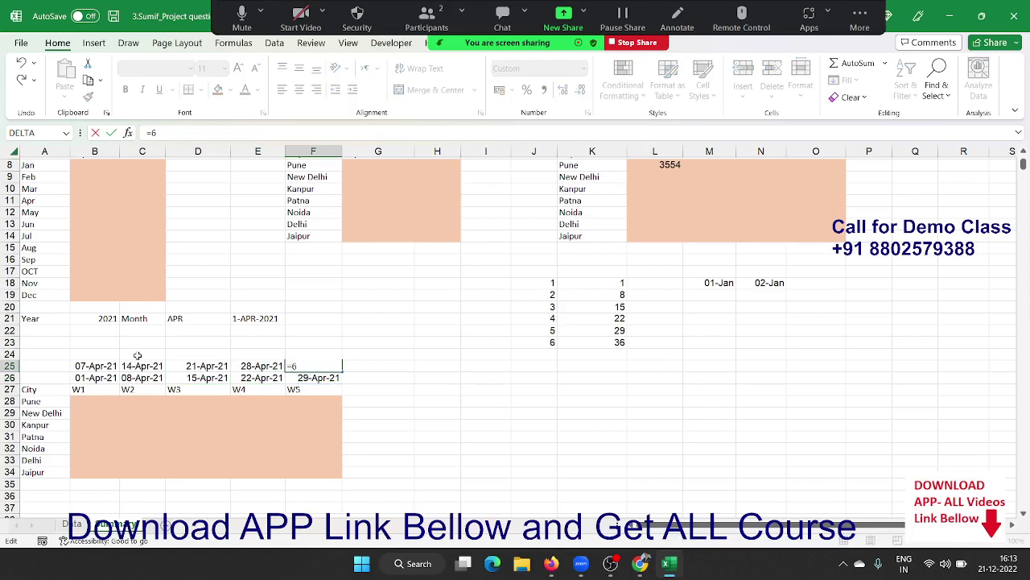
{"action": "key", "text": "BackSpace"}
{"action": "type", "text": "eo"}
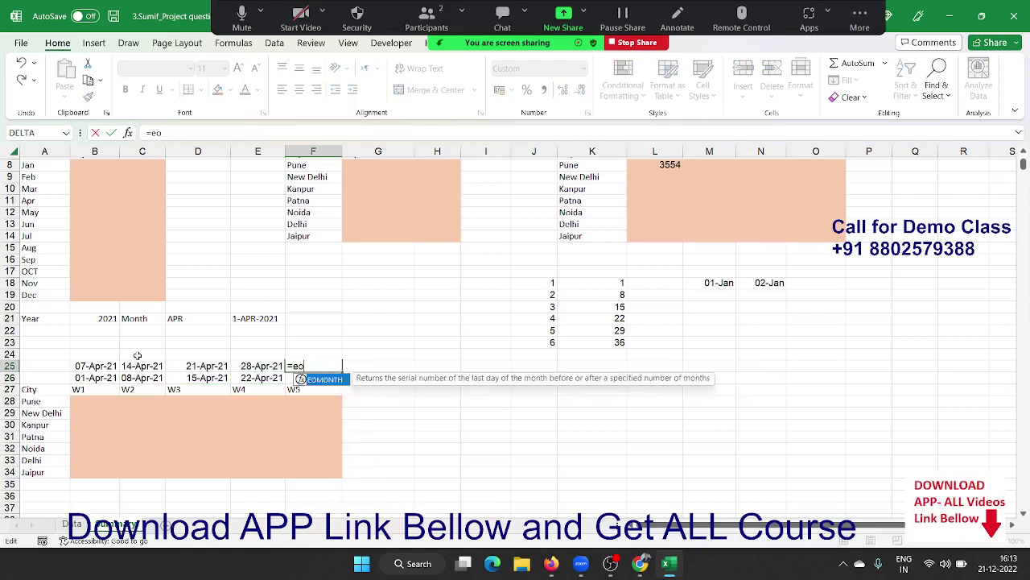
{"action": "key", "text": "Tab"}
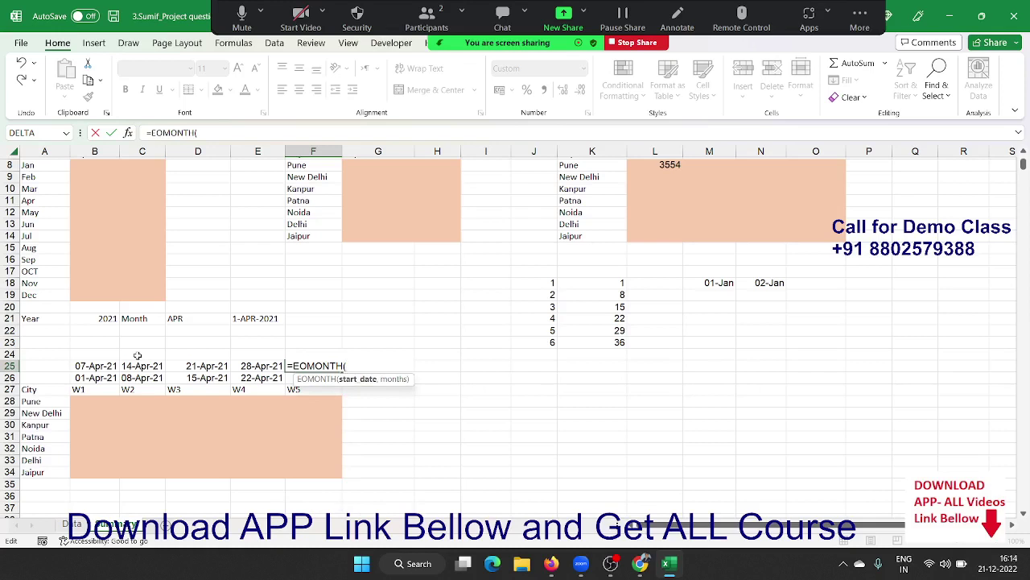
{"action": "left_click", "coordinate": [296, 405]}
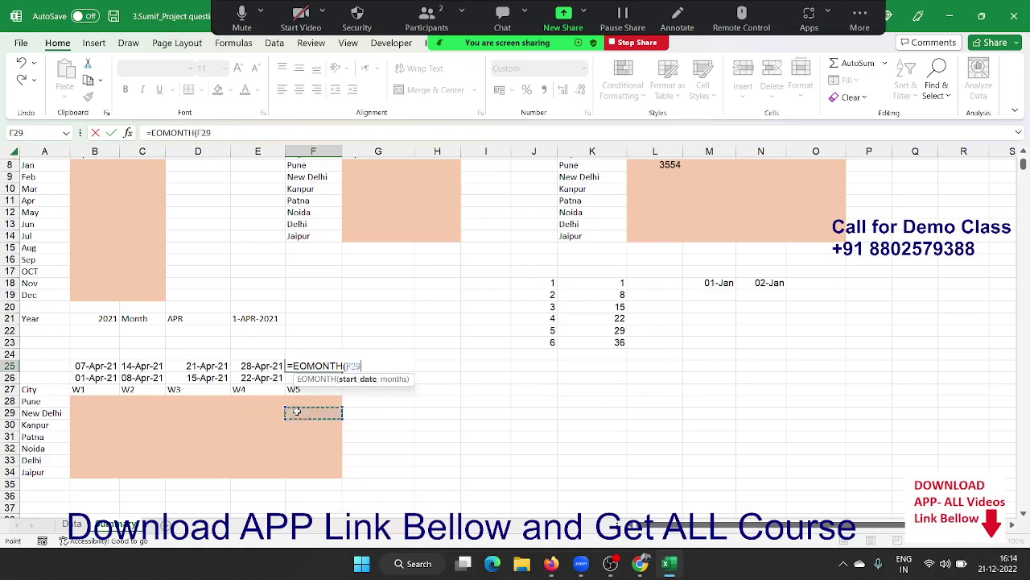
{"action": "key", "text": "Up"}
{"action": "key", "text": "Up"}
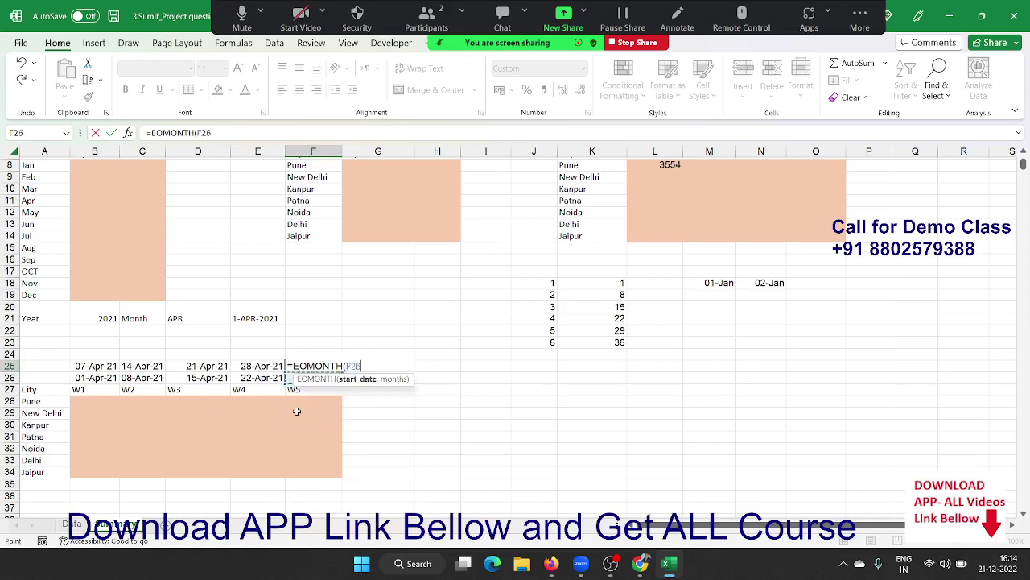
{"action": "type", "text": ",0"}
{"action": "key", "text": "ctrl+Return"}
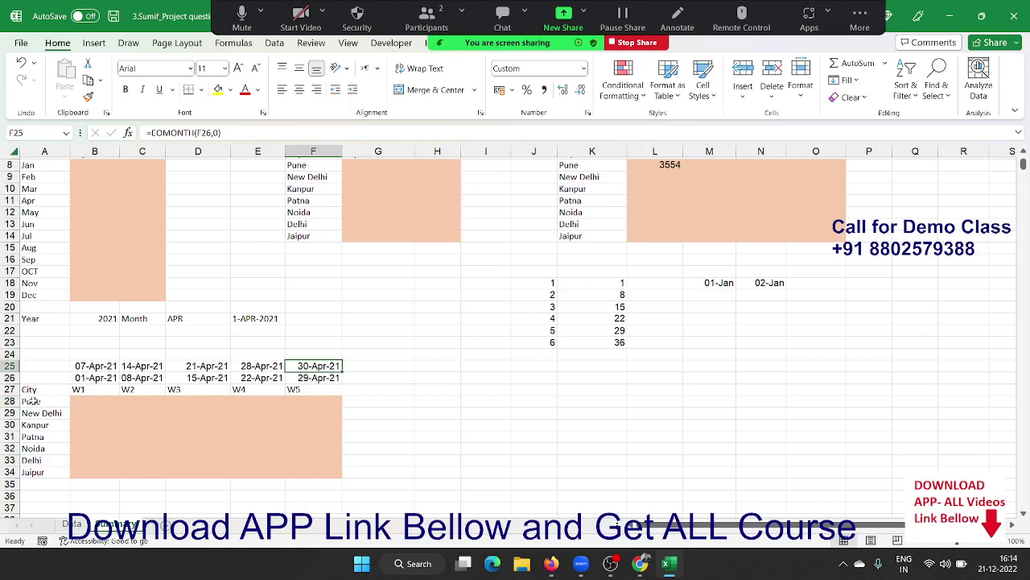
Review the Pune Q1 SUMIFS and L6 quarter start formulas, then select Pune's W1 cell B28
{"action": "scroll", "coordinate": [479, 326], "scroll_direction": "up", "scroll_amount": 2}
{"action": "left_click", "coordinate": [656, 248]}
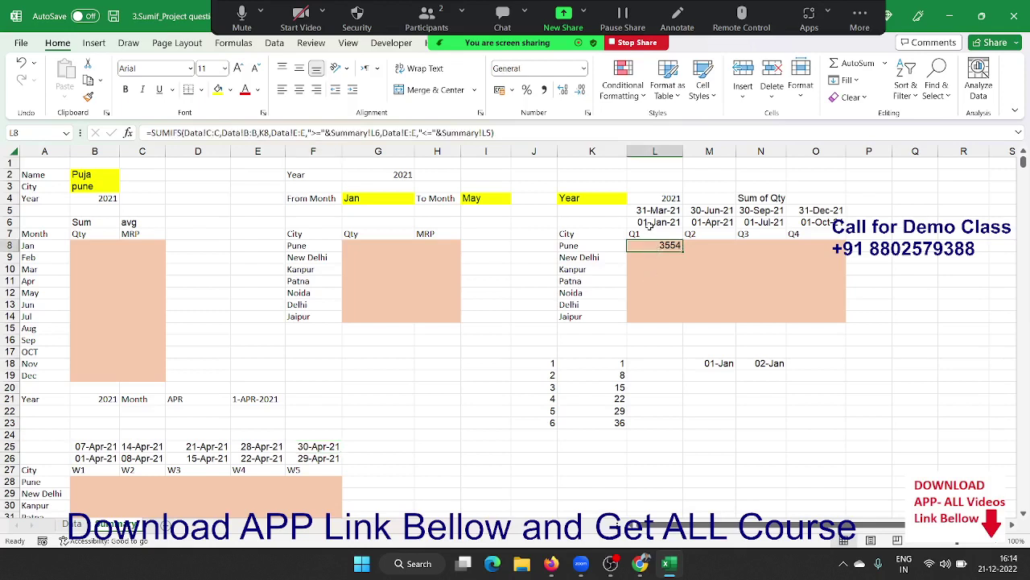
{"action": "left_click", "coordinate": [649, 219]}
{"action": "scroll", "coordinate": [264, 456], "scroll_direction": "down", "scroll_amount": 2}
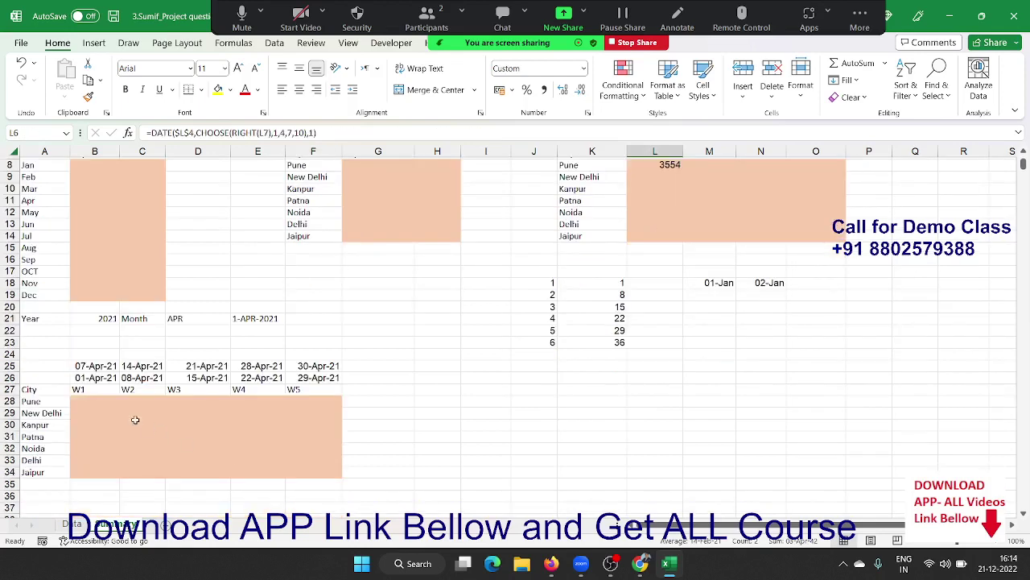
{"action": "left_click", "coordinate": [75, 401]}
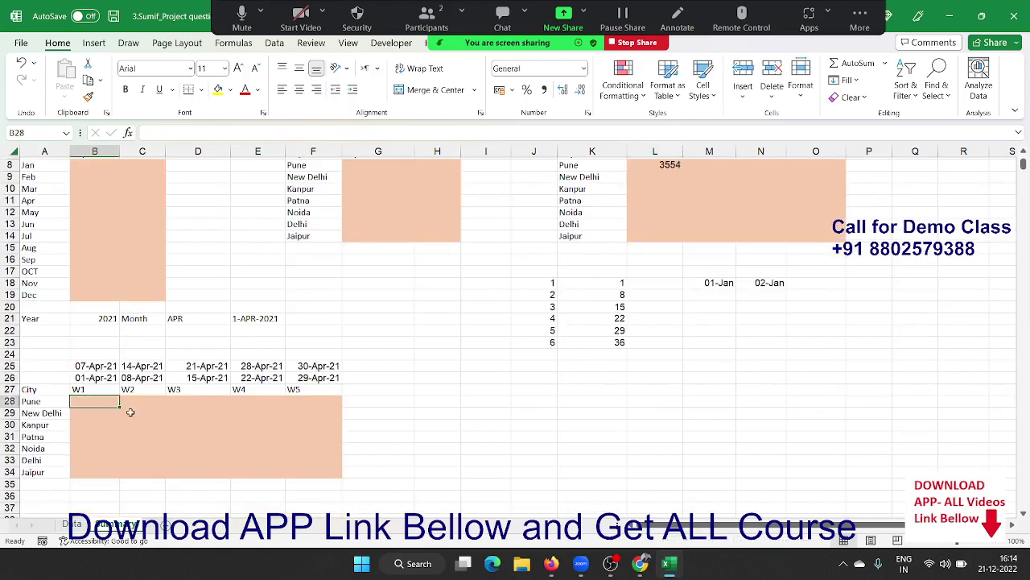
Start B28's SUMIFS summing Data!C:C where Data!B:B matches Pune in A28
{"action": "type", "text": "=sum"}
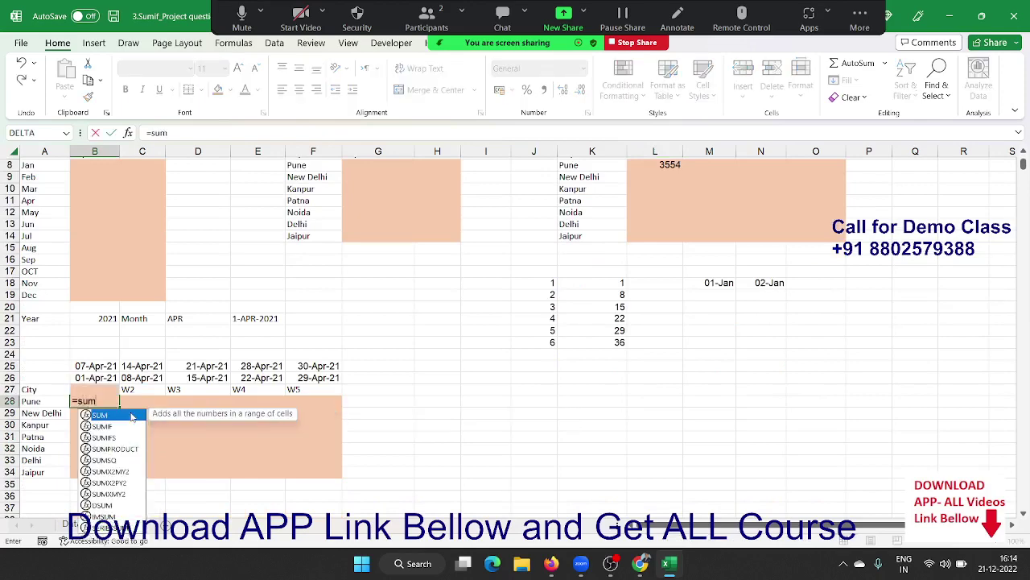
{"action": "key", "text": "Down"}
{"action": "key", "text": "Down"}
{"action": "key", "text": "Tab"}
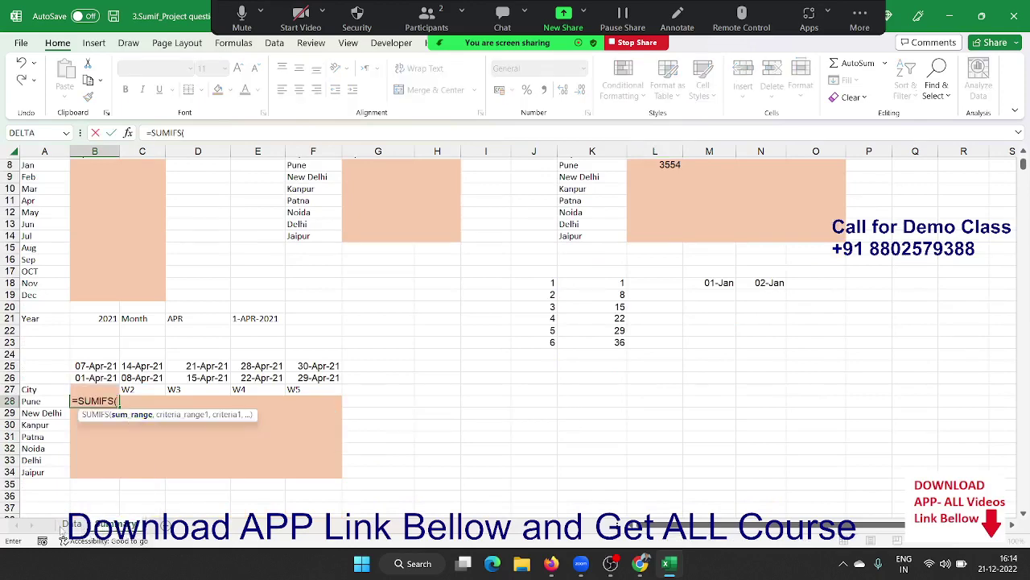
{"action": "left_click", "coordinate": [72, 524]}
{"action": "left_click", "coordinate": [316, 157]}
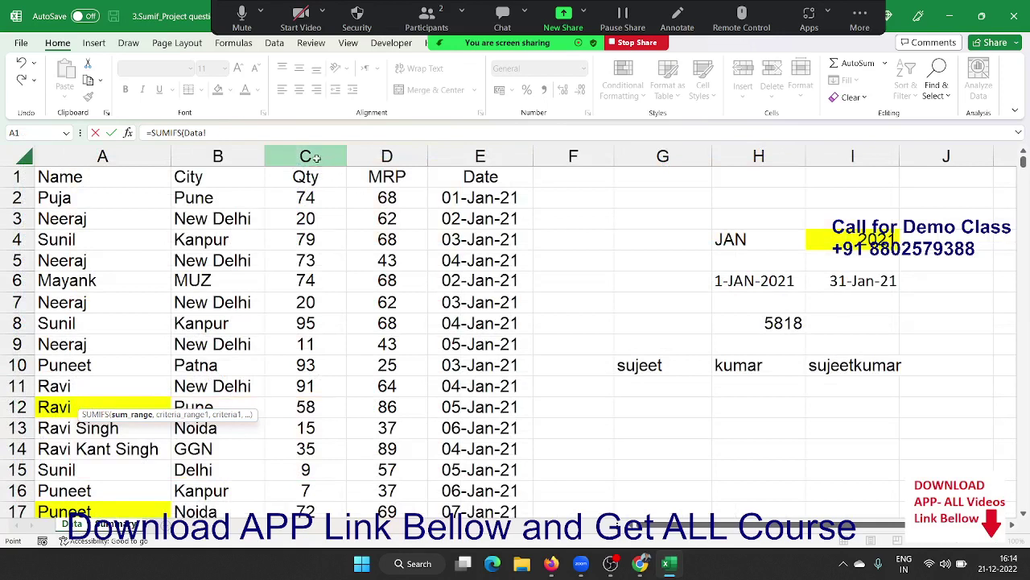
{"action": "type", "text": "C:C,"}
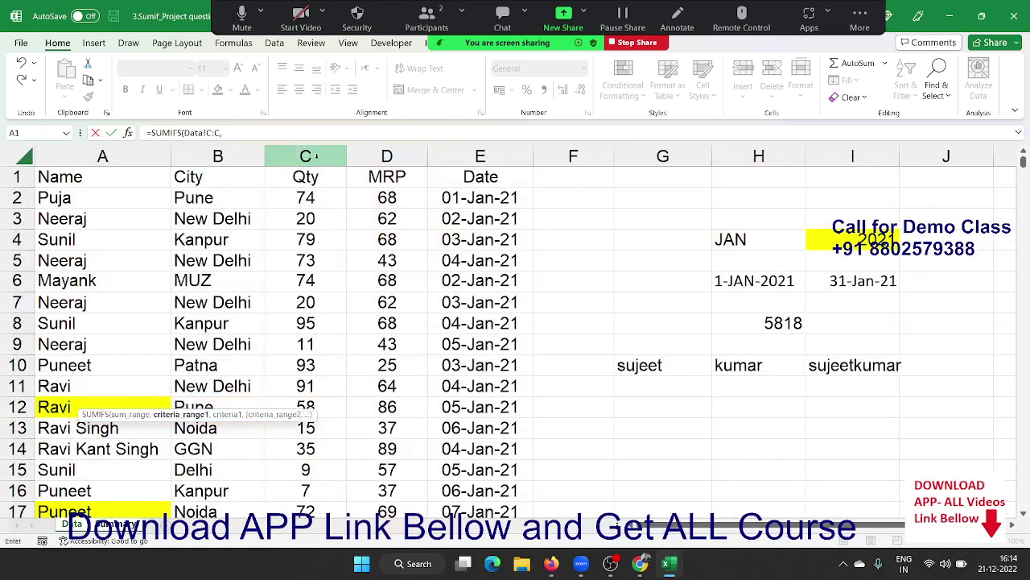
{"action": "left_click", "coordinate": [219, 157]}
{"action": "type", "text": ","}
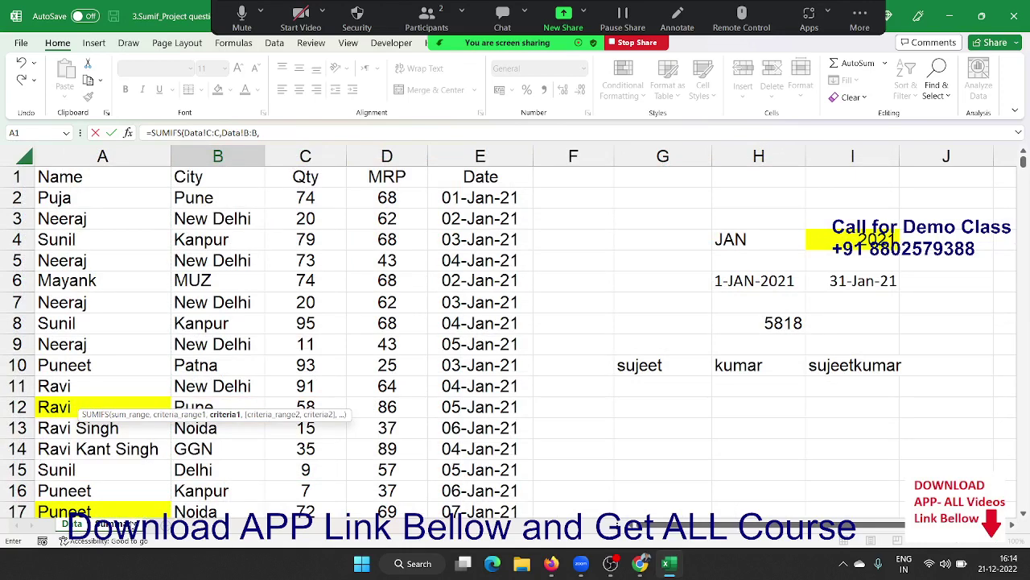
{"action": "left_click", "coordinate": [117, 524]}
{"action": "left_click", "coordinate": [44, 403]}
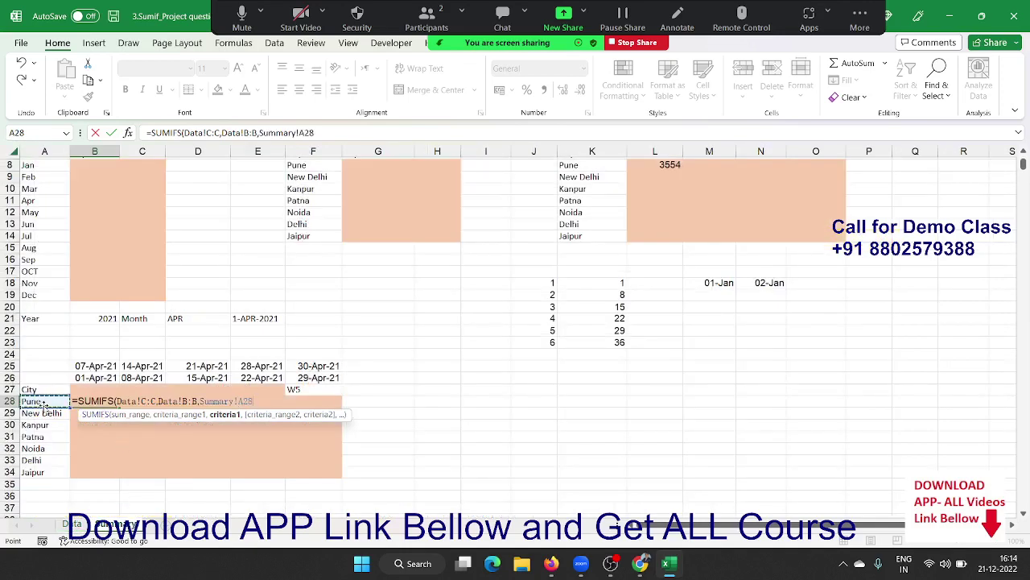
{"action": "type", "text": ","}
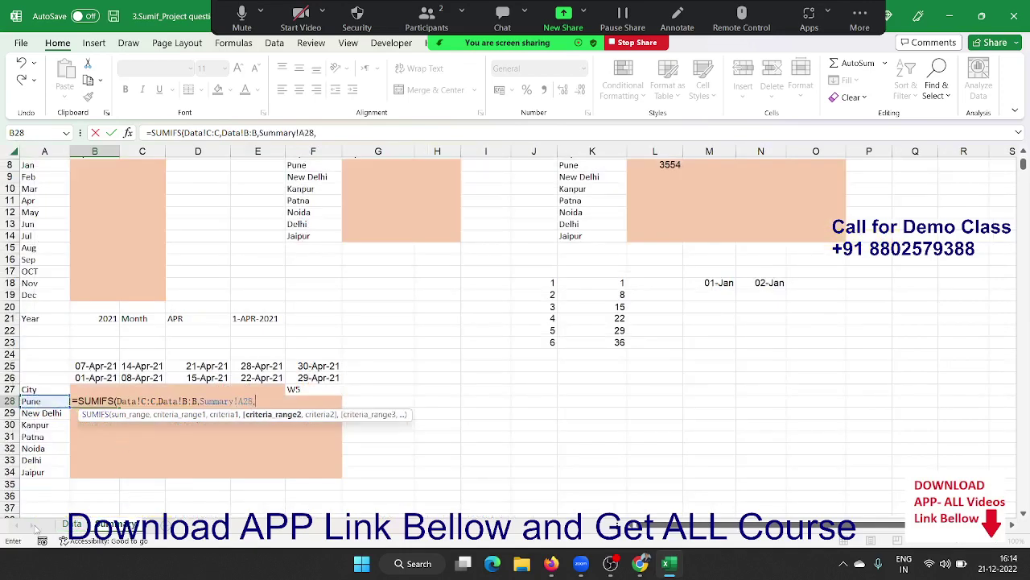
Add Data!E:E date criteria: on or after B26 and on or before B25
{"action": "left_click", "coordinate": [72, 524]}
{"action": "left_click", "coordinate": [480, 155]}
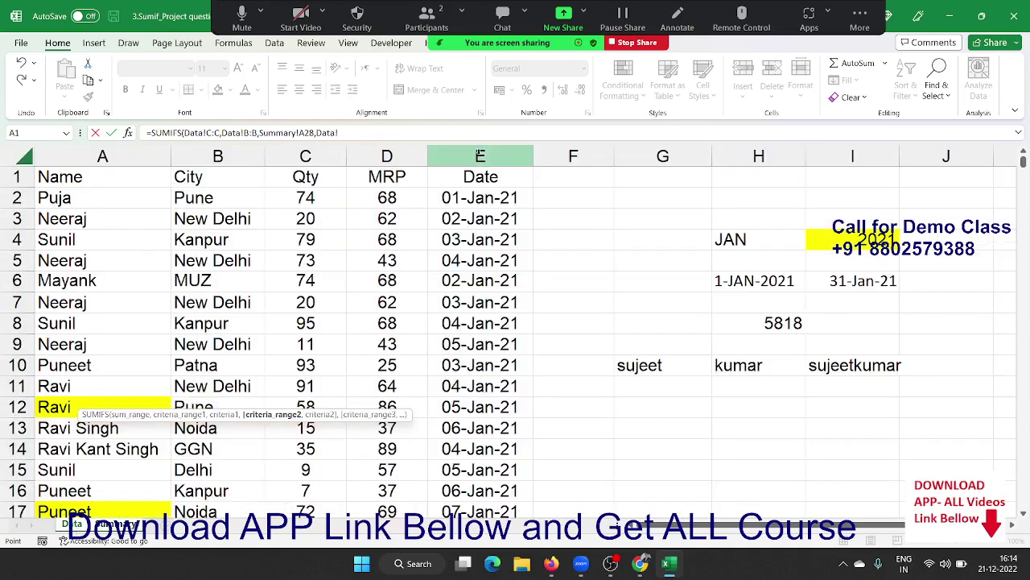
{"action": "type", "text": "E:E,\">=\""}
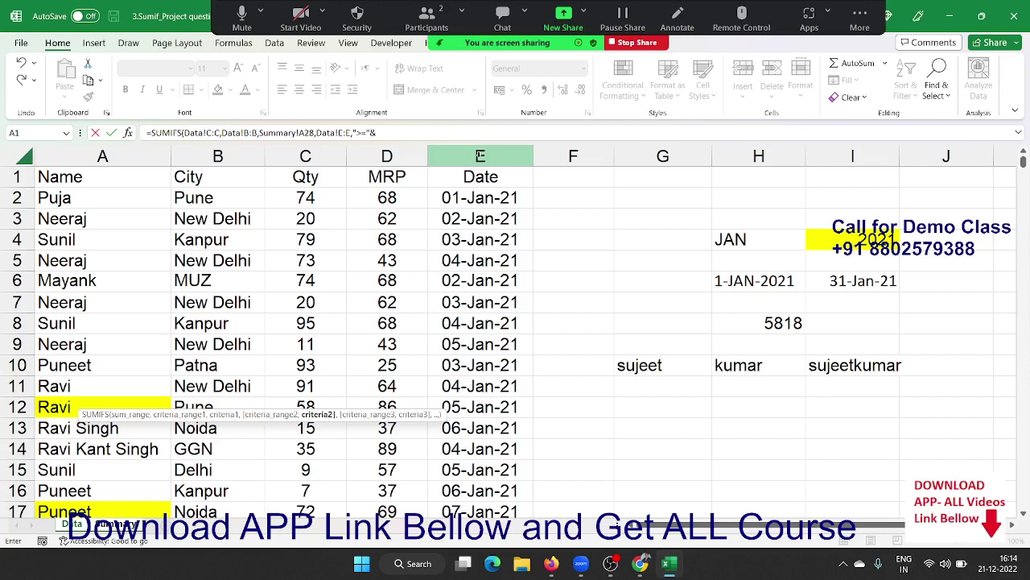
{"action": "type", "text": "&"}
{"action": "left_click", "coordinate": [117, 524]}
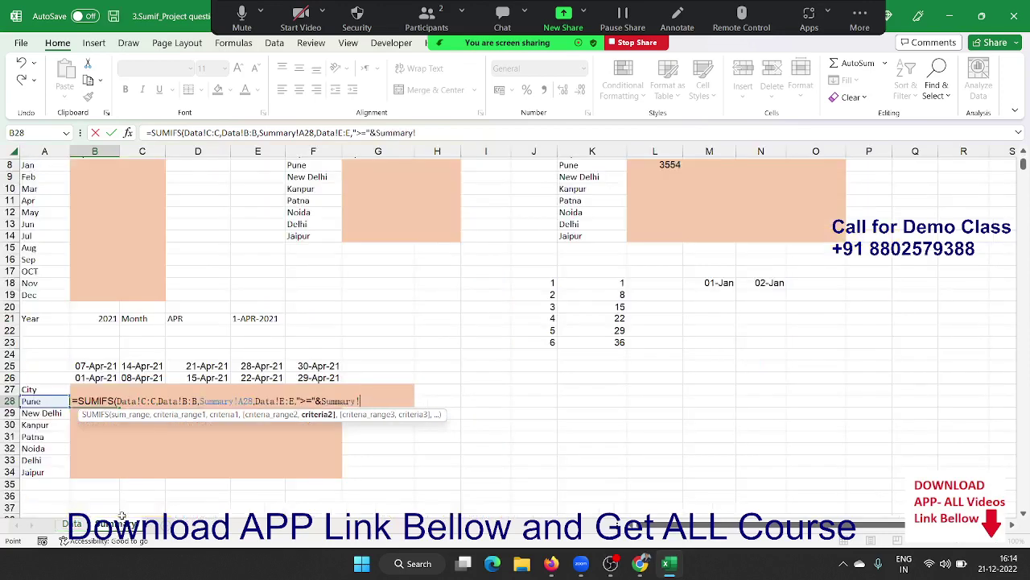
{"action": "left_click", "coordinate": [104, 378]}
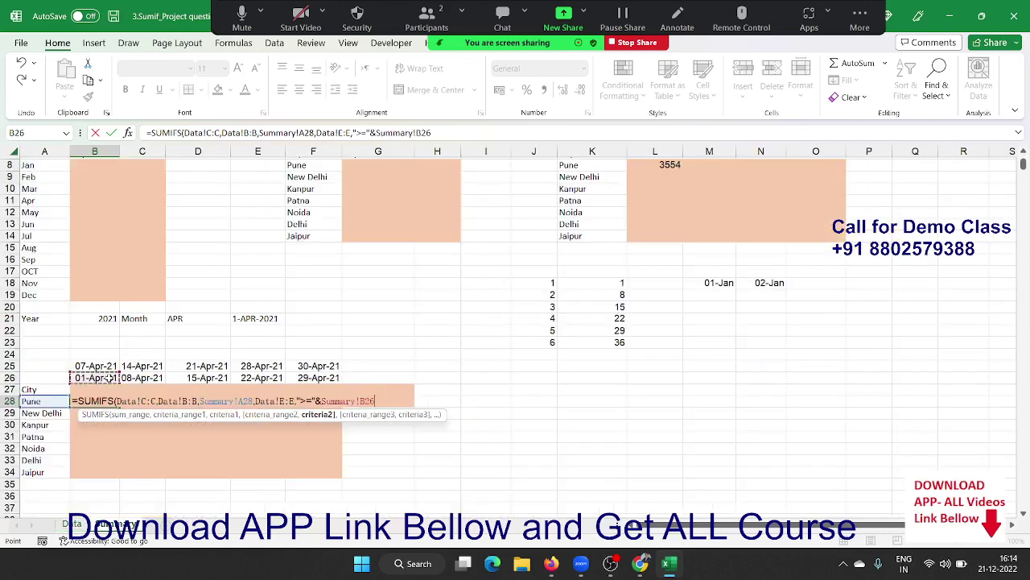
{"action": "type", "text": ","}
{"action": "left_click", "coordinate": [74, 524]}
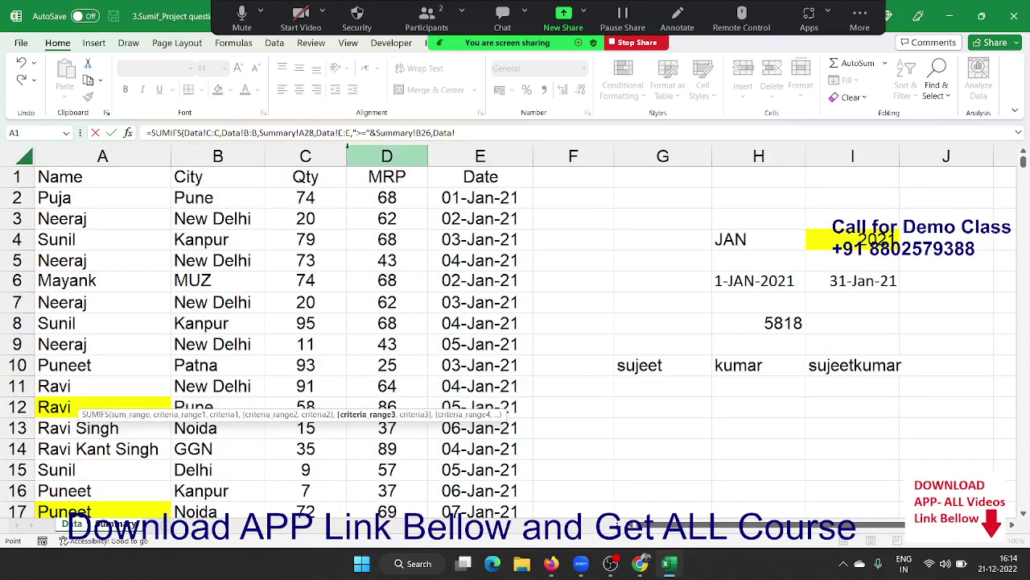
{"action": "left_click", "coordinate": [480, 156]}
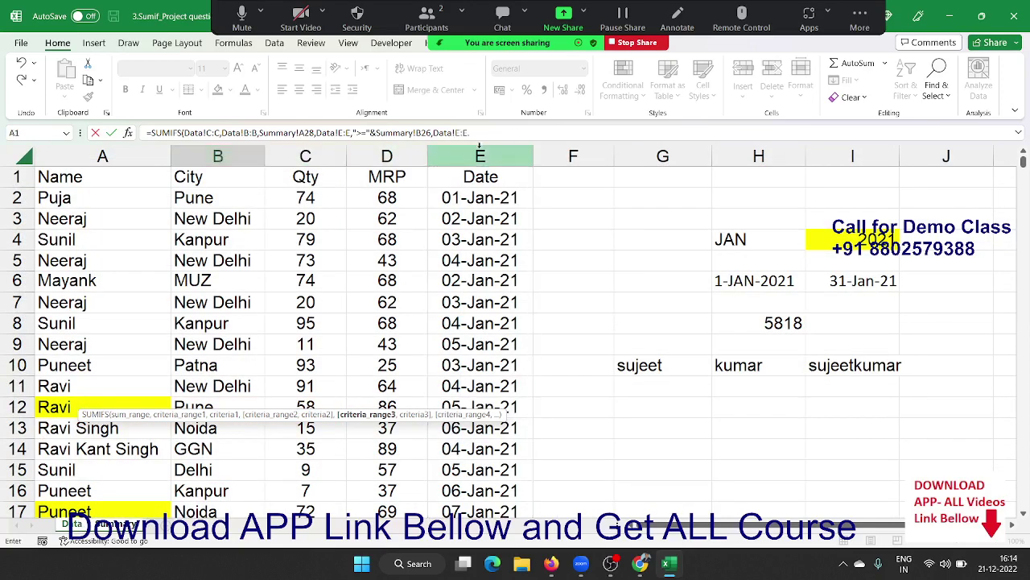
{"action": "type", "text": "<=\""}
{"action": "type", "text": "&"}
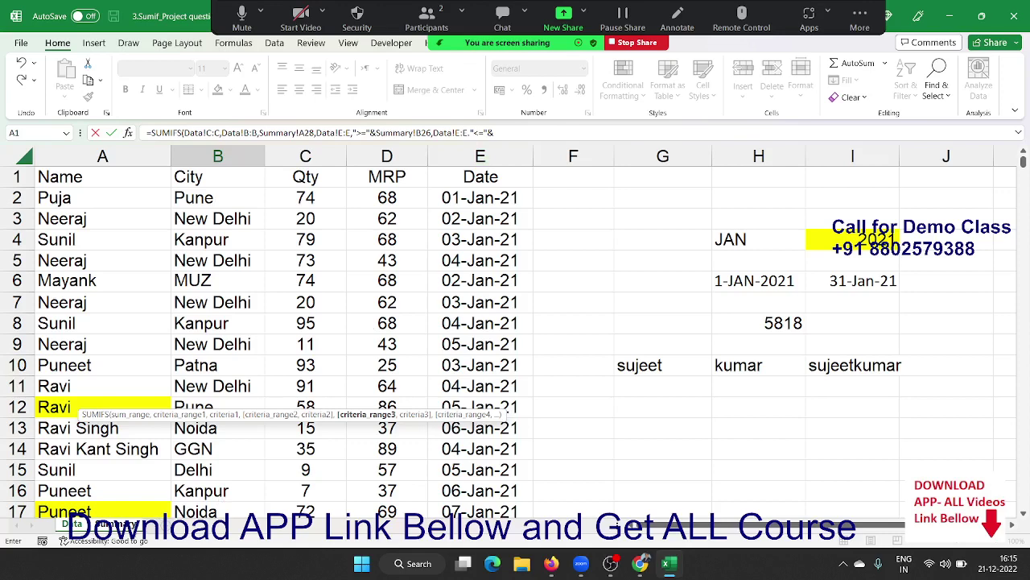
{"action": "left_click", "coordinate": [133, 528]}
{"action": "left_click", "coordinate": [95, 366]}
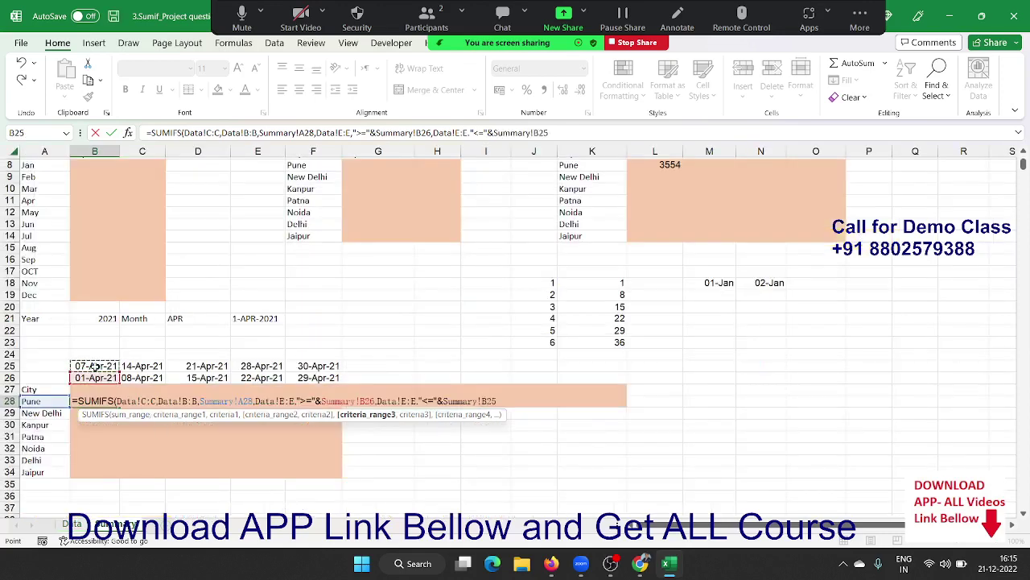
Correct the missing comma in the formula and commit it, returning 216 for Pune
{"action": "key", "text": "Return"}
{"action": "key", "text": "Return"}
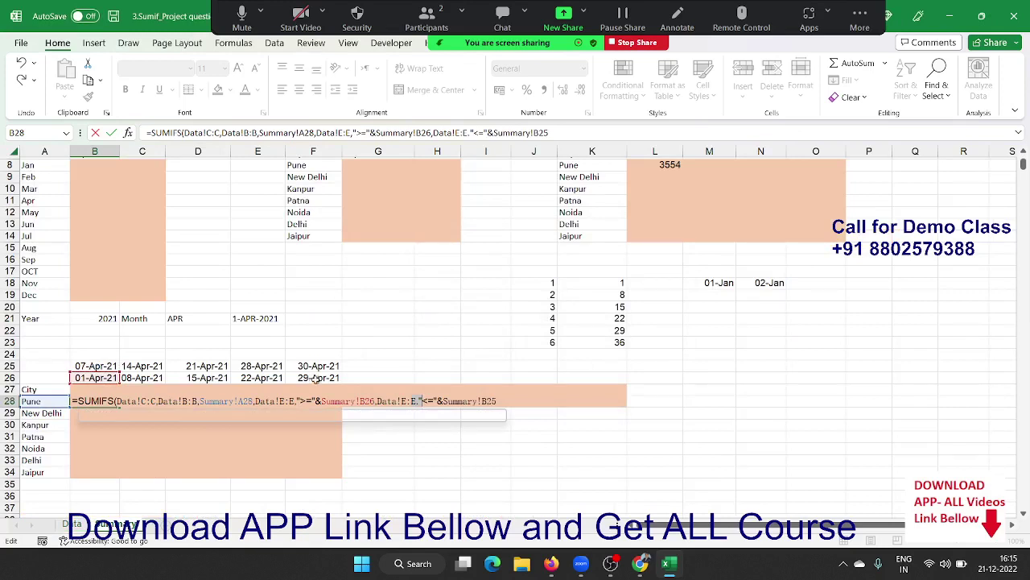
{"action": "left_click", "coordinate": [415, 400]}
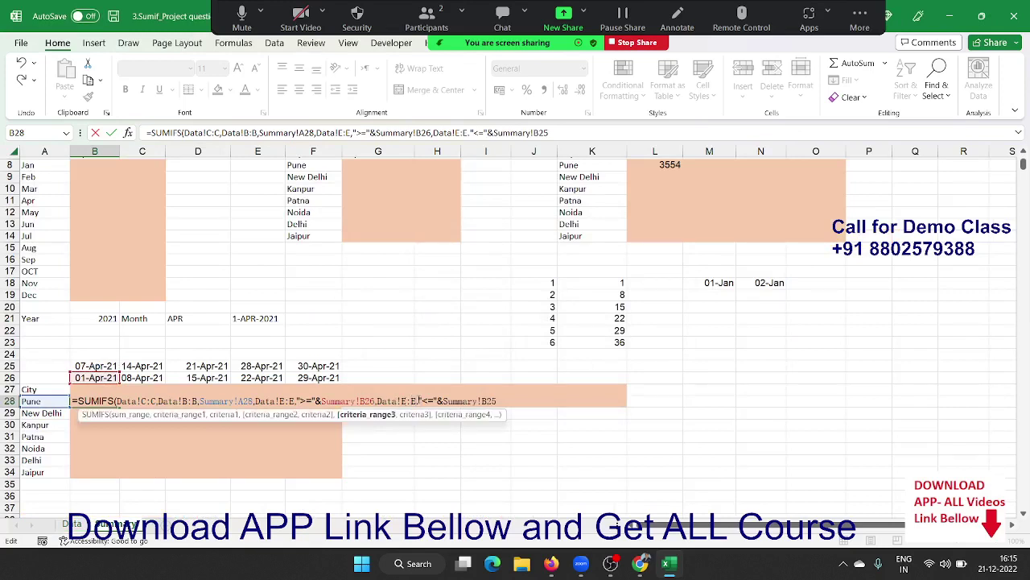
{"action": "key", "text": "BackSpace"}
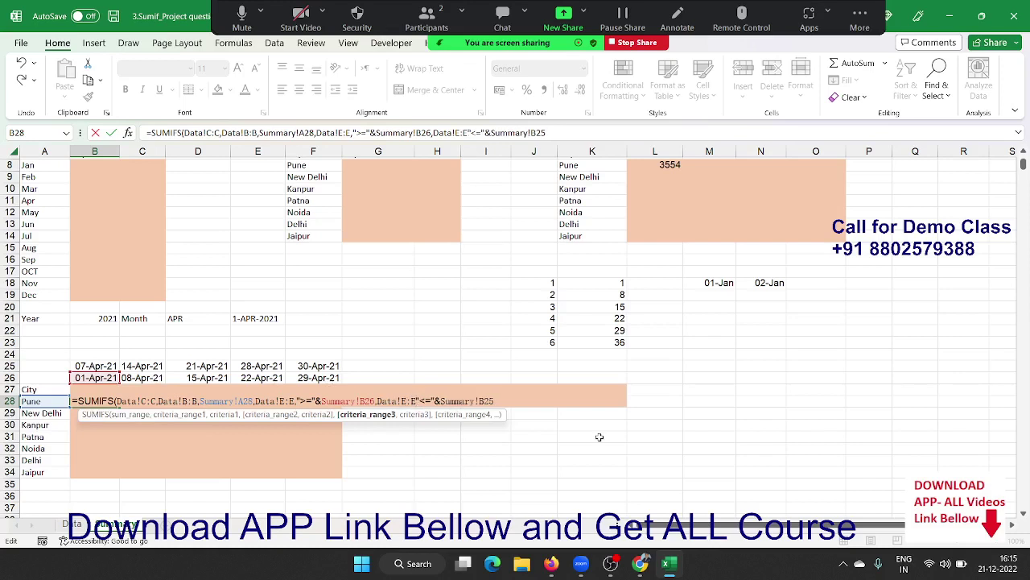
{"action": "type", "text": ","}
{"action": "key", "text": "Return"}
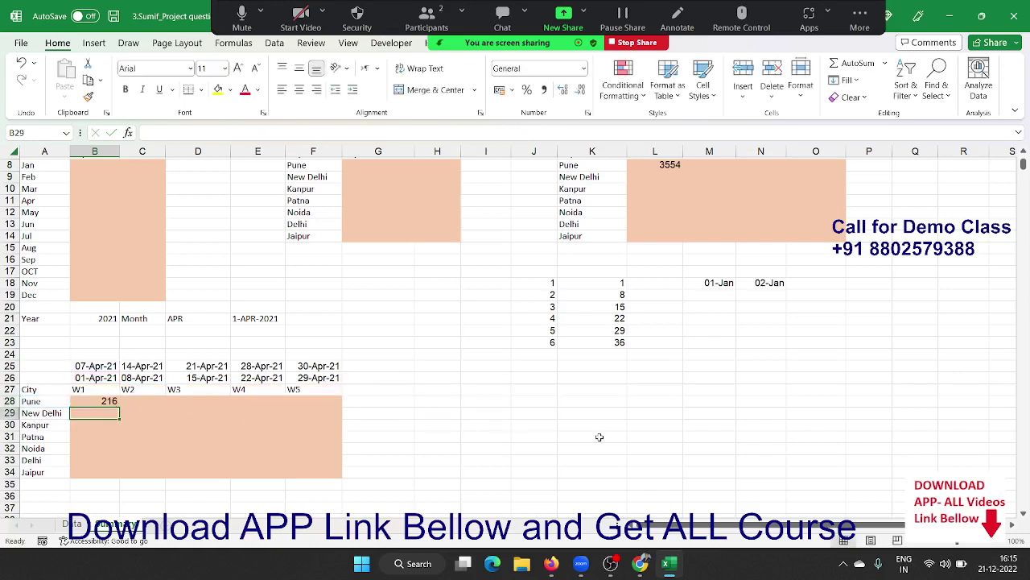
{"action": "key", "text": "Up"}
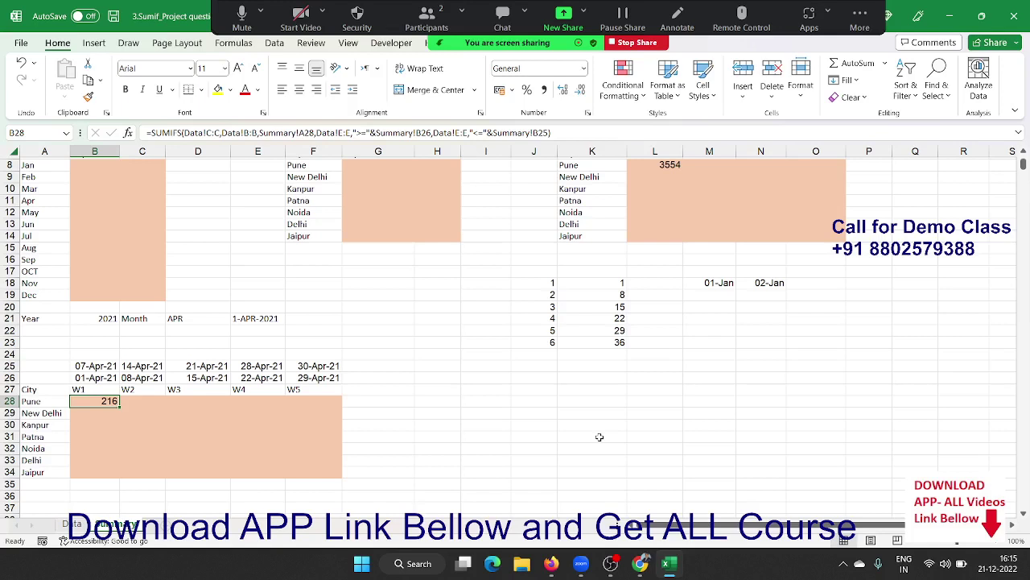
Enter 2022 as the year in B21 and change the month in D21 to JAN, then Dec
{"action": "left_click", "coordinate": [108, 319]}
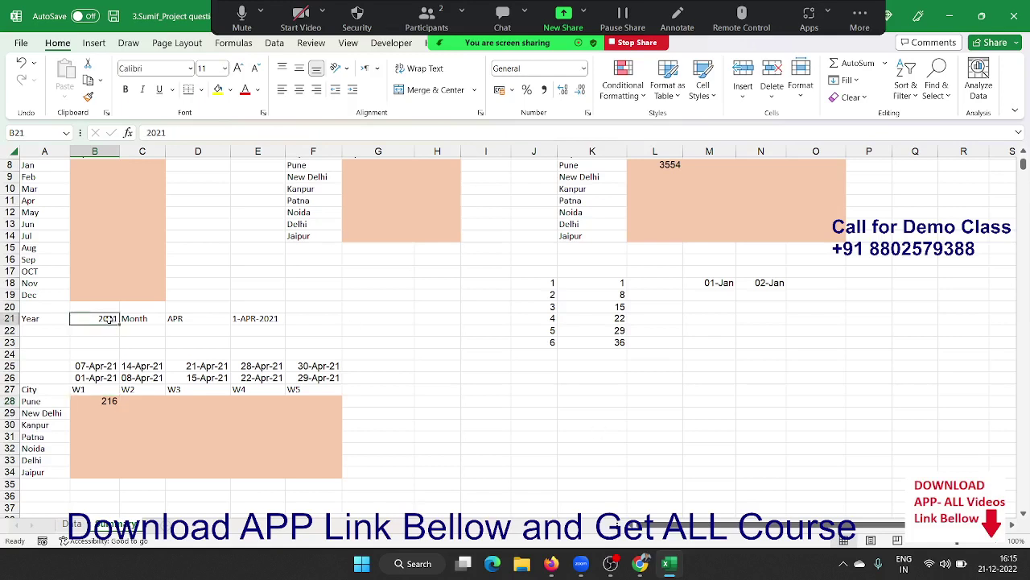
{"action": "type", "text": "2022"}
{"action": "key", "text": "Return"}
{"action": "key", "text": "Up"}
{"action": "key", "text": "Right"}
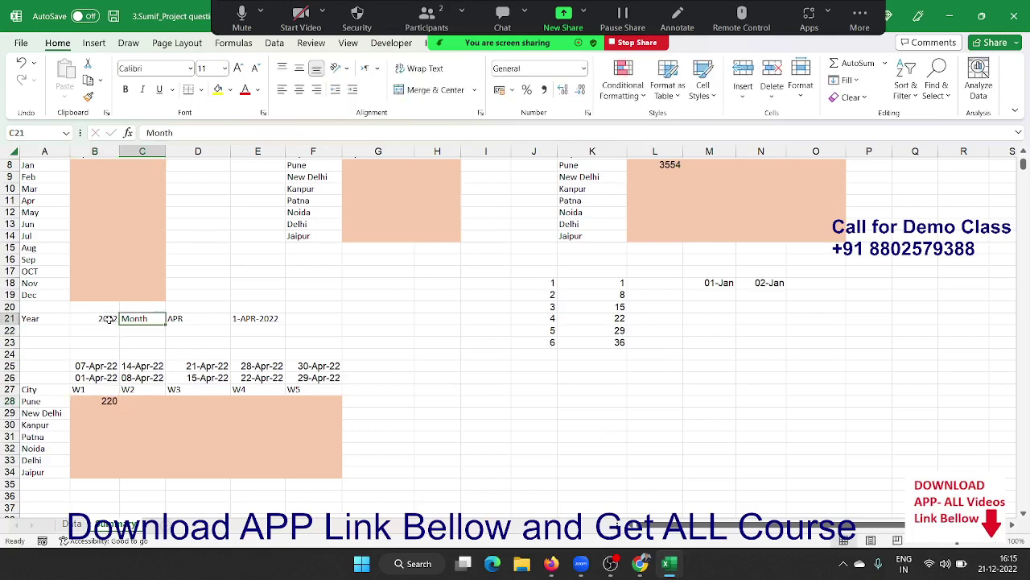
{"action": "key", "text": "Right"}
{"action": "type", "text": "JAN"}
{"action": "key", "text": "Return"}
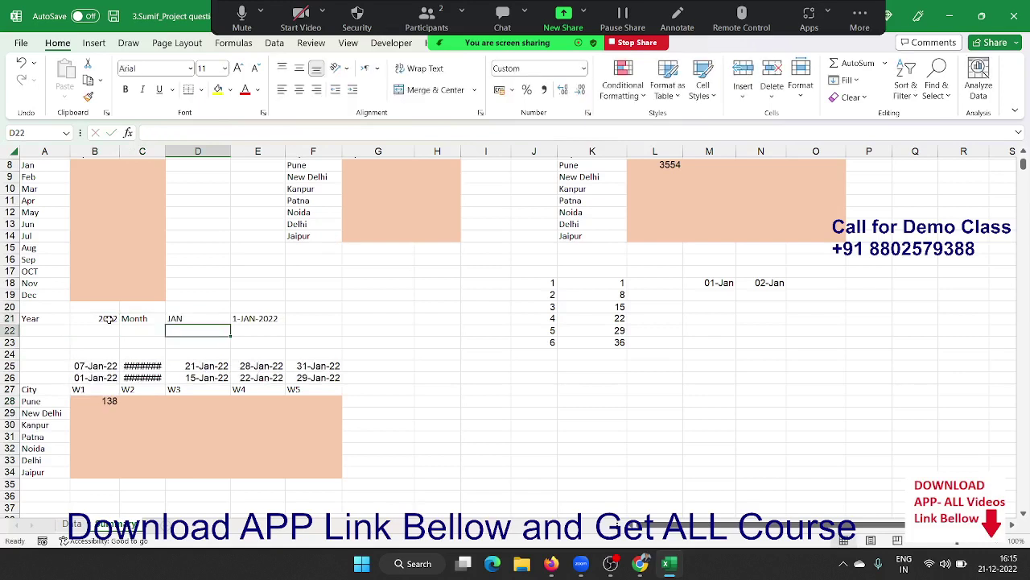
{"action": "key", "text": "Up"}
{"action": "type", "text": "D"}
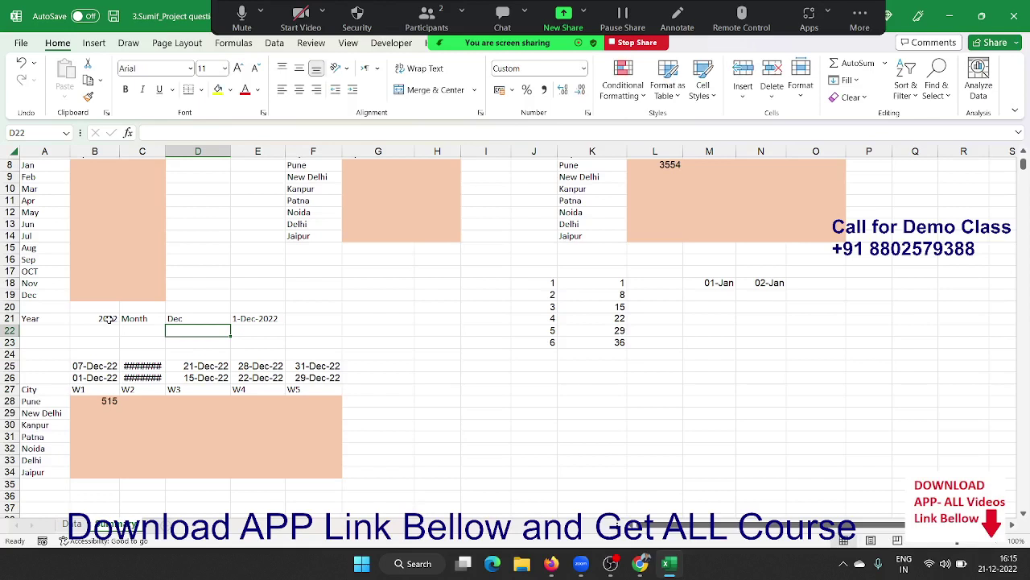
Save the workbook and cancel an accidental cell move near C25
{"action": "left_click", "coordinate": [115, 16]}
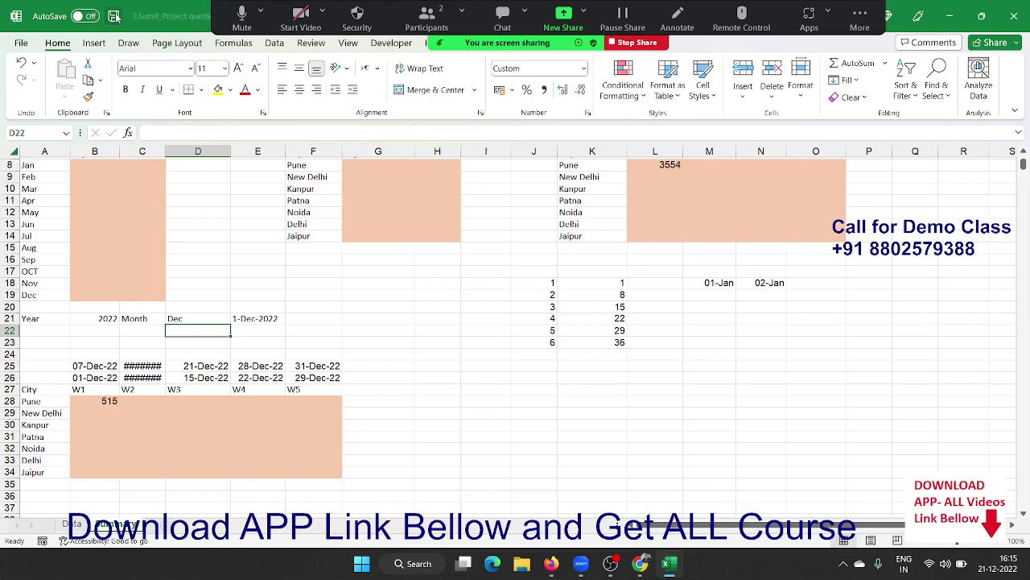
{"action": "left_click", "coordinate": [116, 390]}
{"action": "left_click", "coordinate": [143, 365]}
{"action": "left_click_drag", "start_coordinate": [161, 371], "coordinate": [161, 380]}
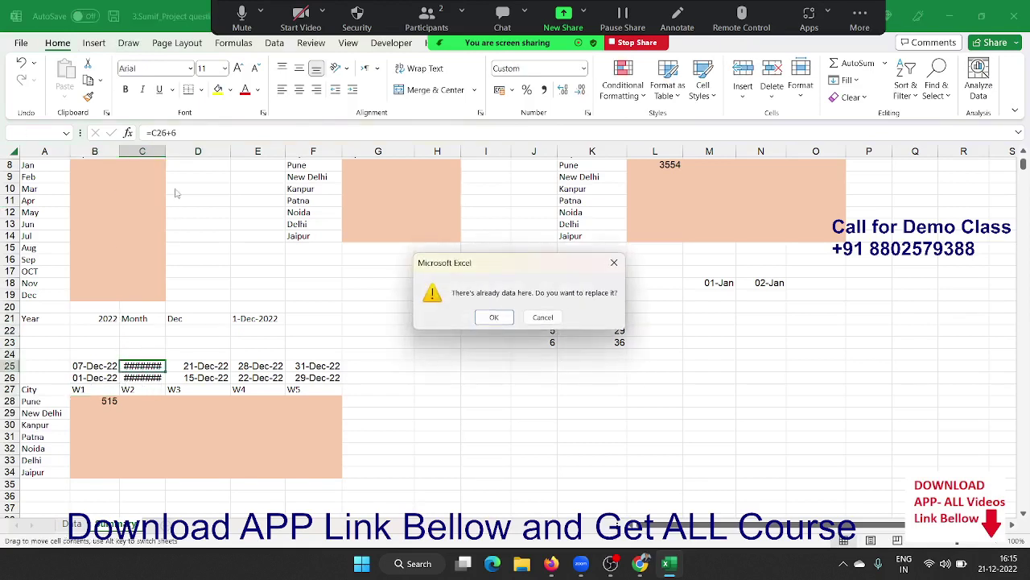
{"action": "key", "text": "Escape"}
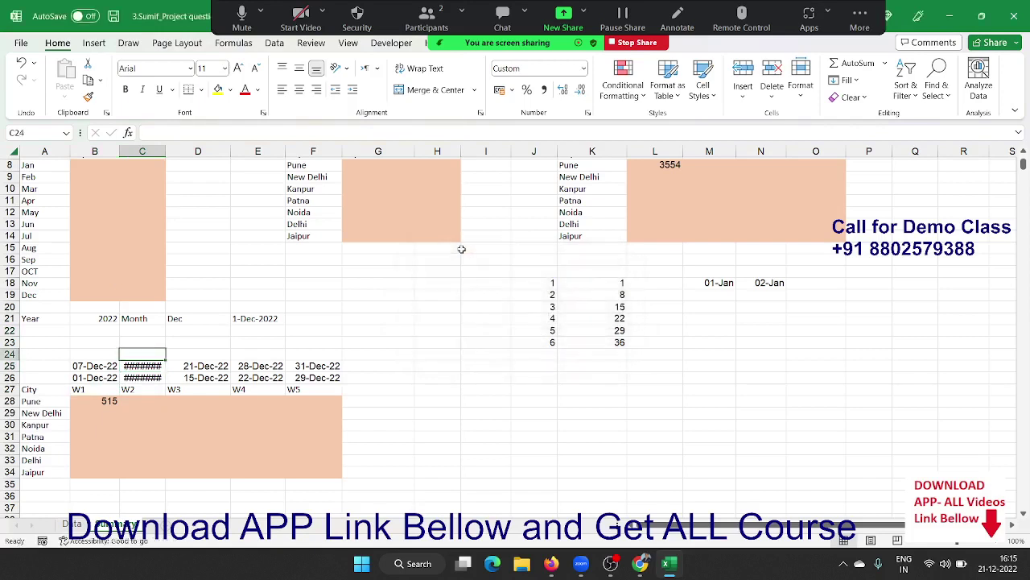
{"action": "left_click", "coordinate": [389, 298]}
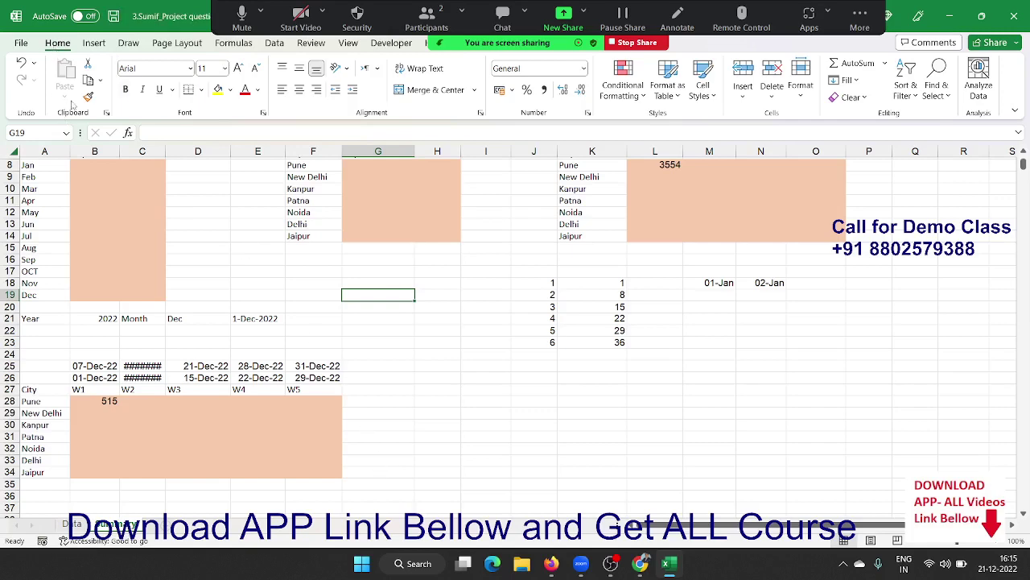
Check 3.Sumif_Project question in the recent files list, then close the workbook
{"action": "left_click", "coordinate": [24, 43]}
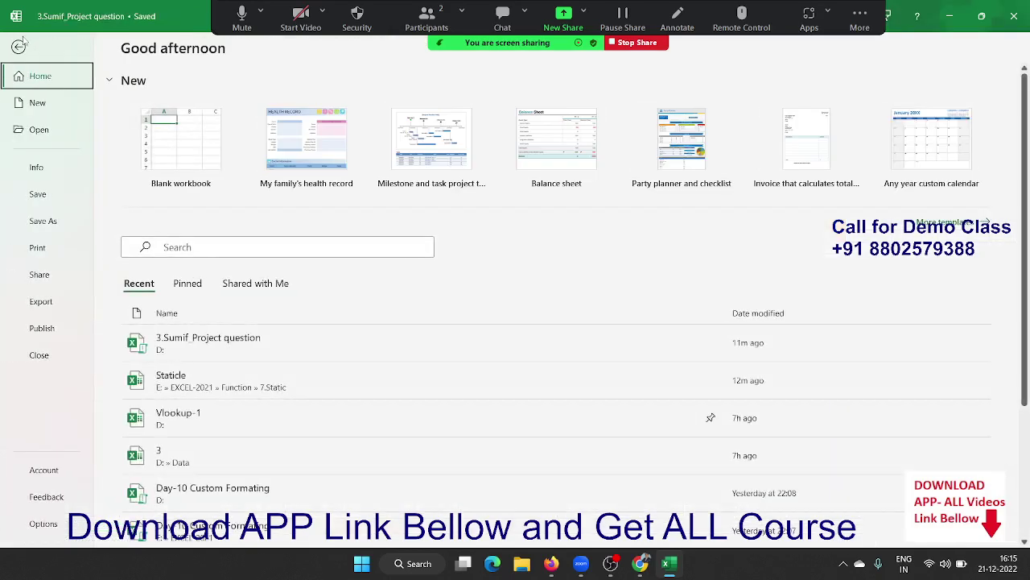
{"action": "right_click", "coordinate": [221, 354]}
{"action": "left_click", "coordinate": [259, 456]}
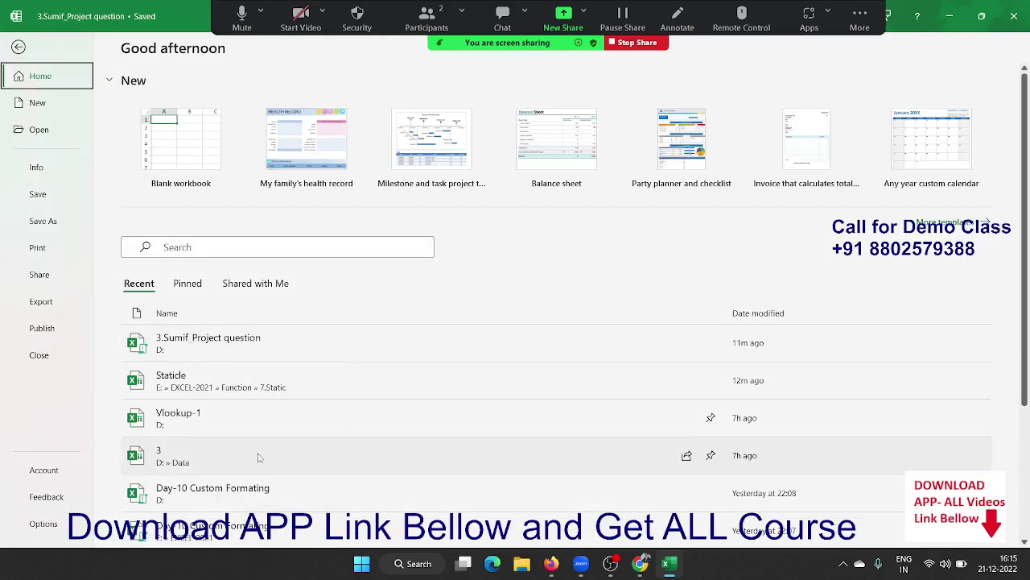
{"action": "key", "text": "Escape"}
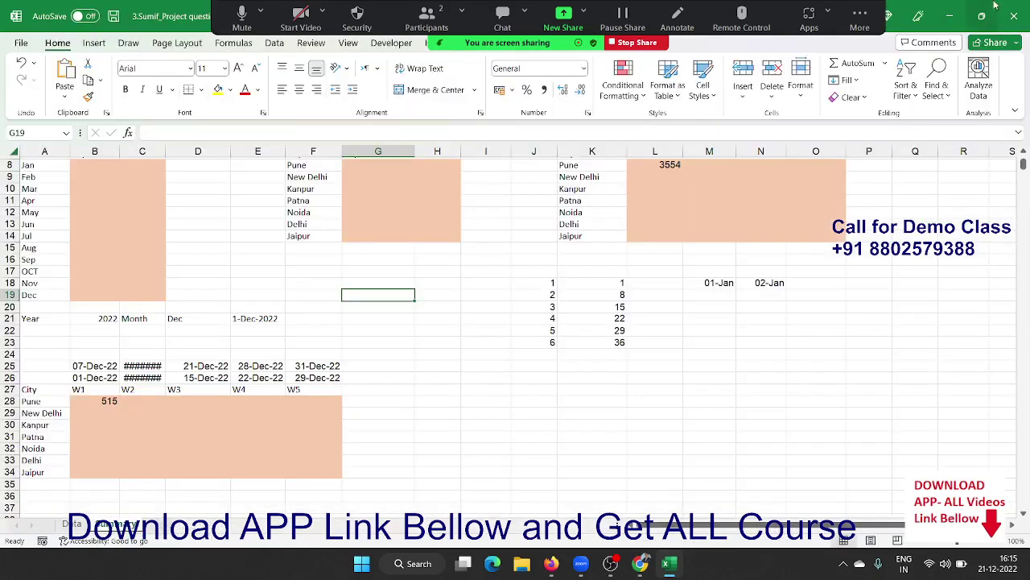
{"action": "left_click", "coordinate": [1009, 22]}
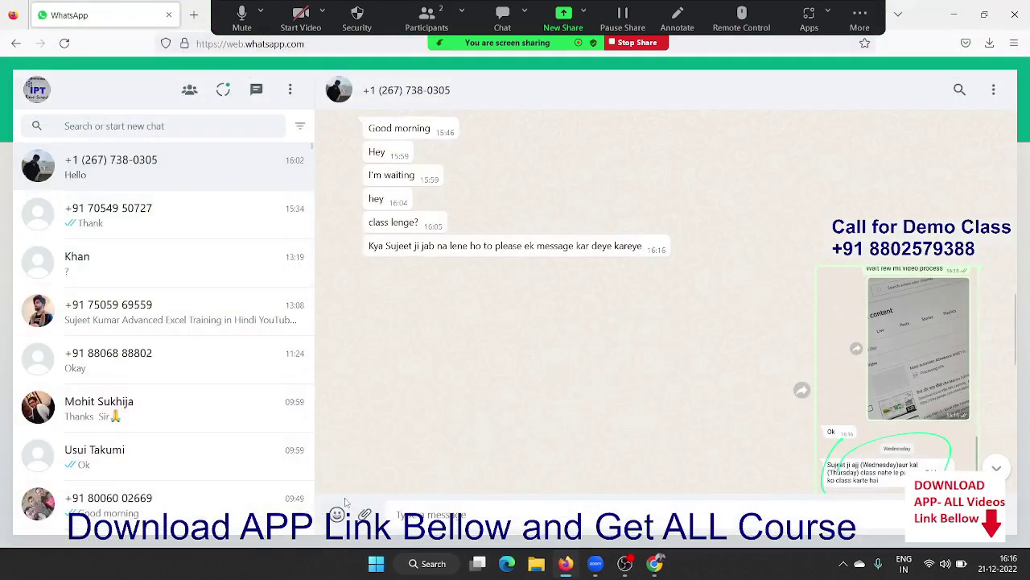
Attach 3.Sumif_Project question.xlsm as a document and send it to the chat
{"action": "left_click", "coordinate": [365, 514]}
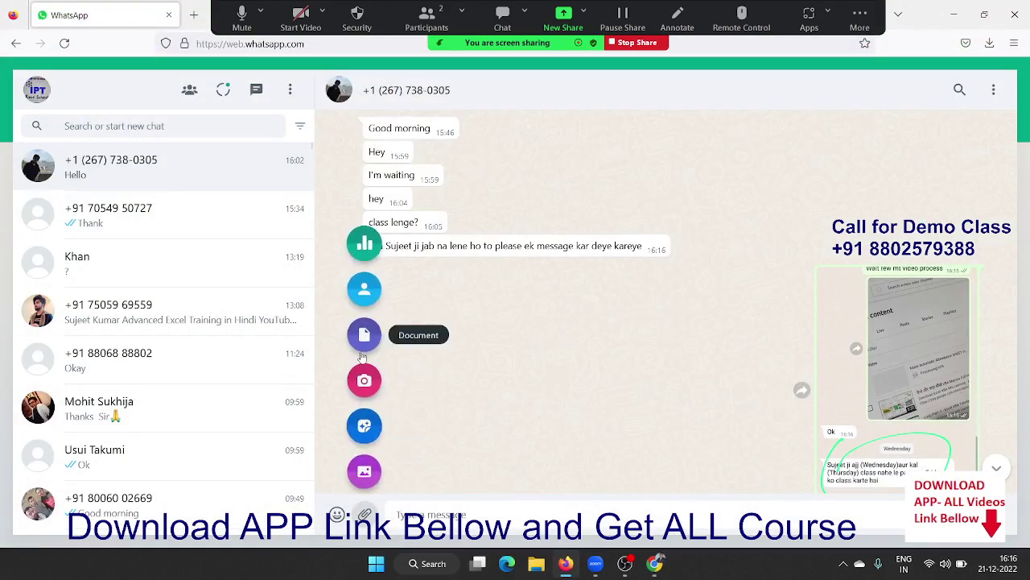
{"action": "left_click", "coordinate": [363, 354]}
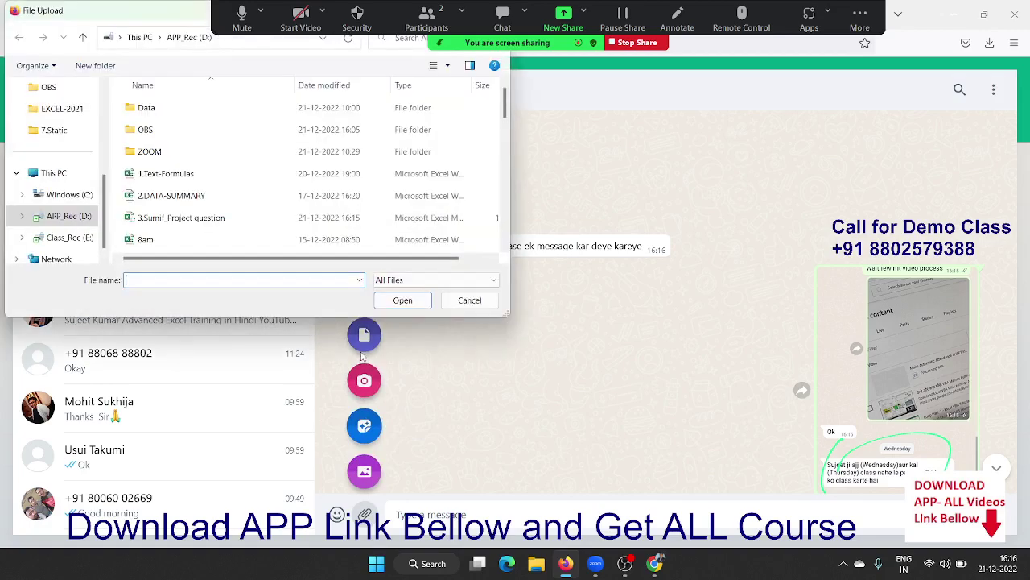
{"action": "left_click", "coordinate": [181, 217]}
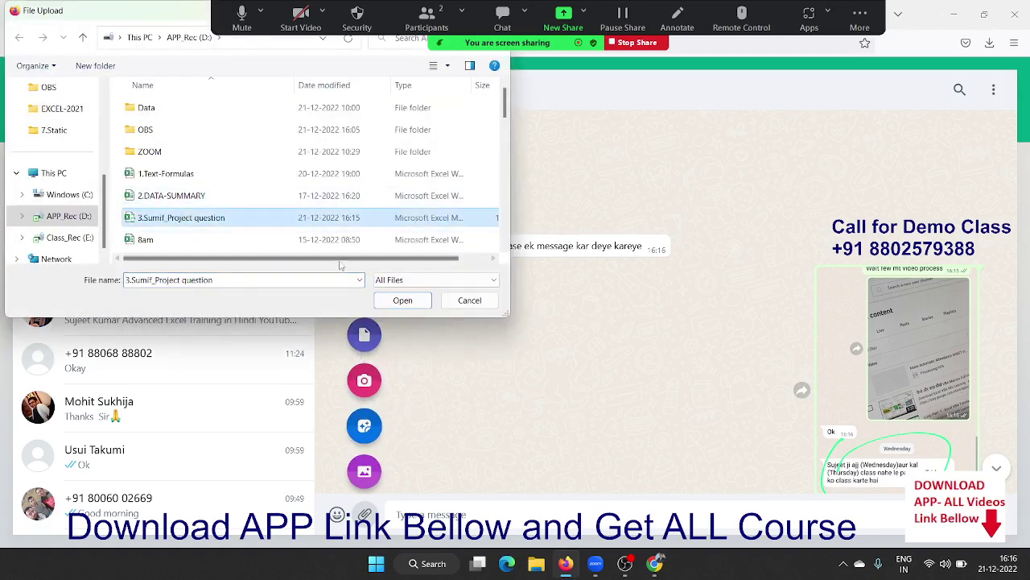
{"action": "left_click", "coordinate": [382, 300]}
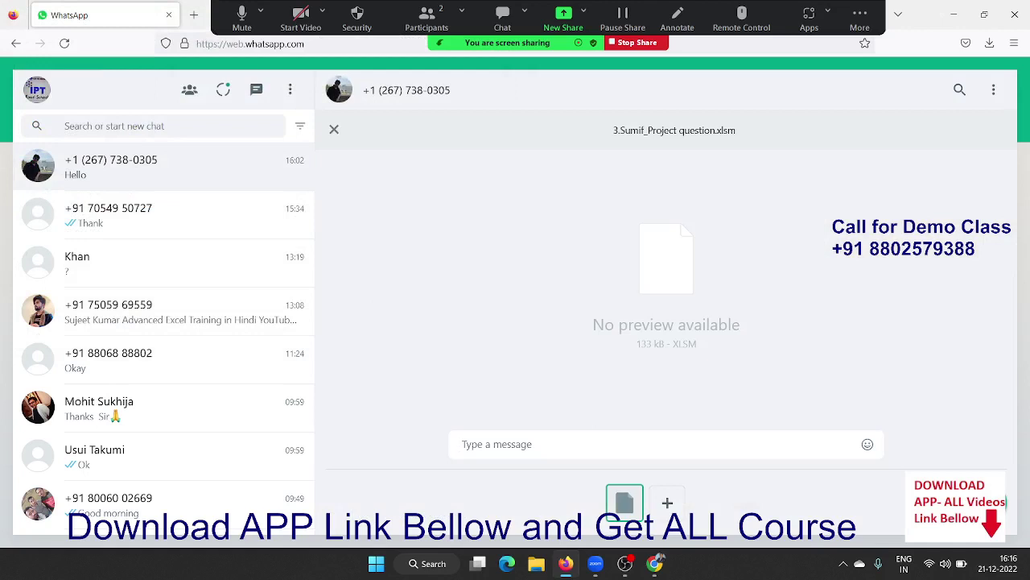
{"action": "key", "text": "Return"}
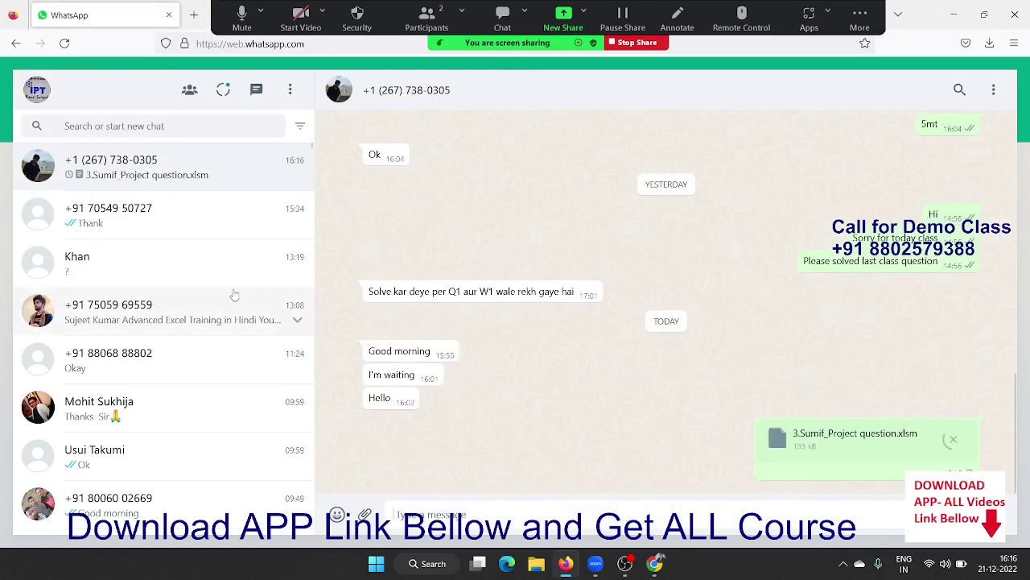
Highlight the words Solve, Q1 and W1 in the chat message
{"action": "double_click", "coordinate": [379, 293]}
{"action": "left_click", "coordinate": [401, 298]}
{"action": "double_click", "coordinate": [454, 293]}
{"action": "left_click", "coordinate": [485, 293]}
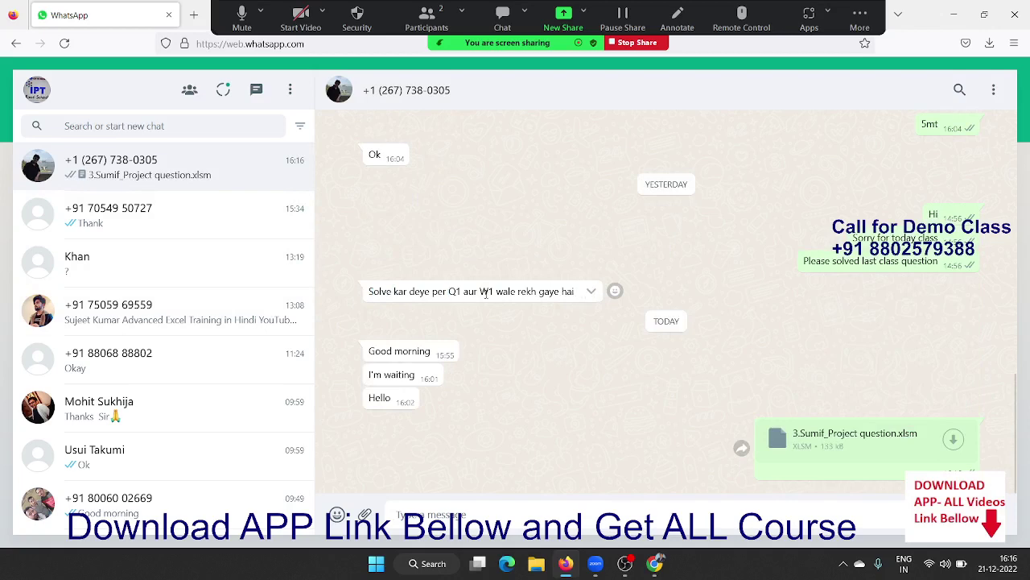
{"action": "double_click", "coordinate": [486, 294]}
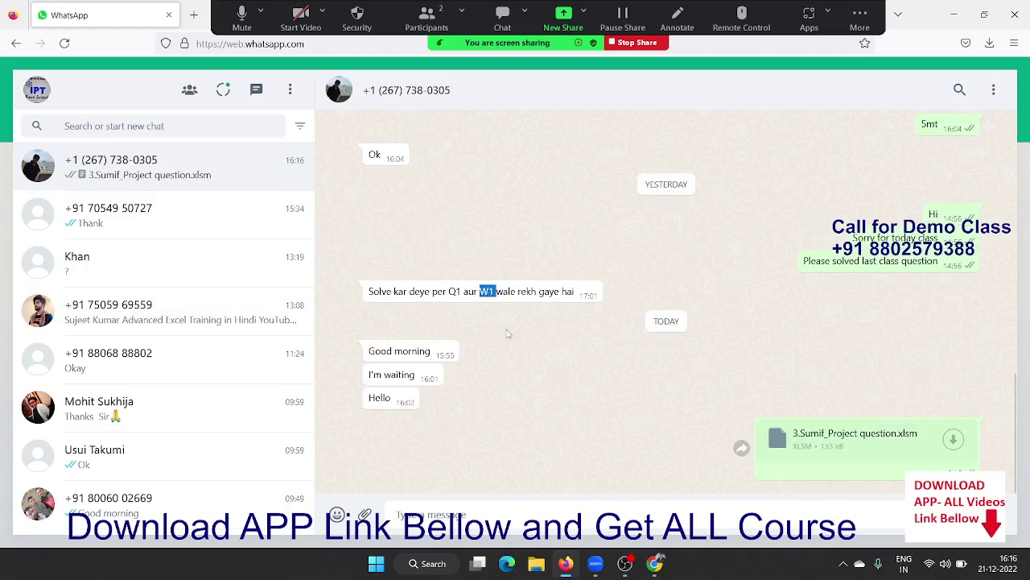